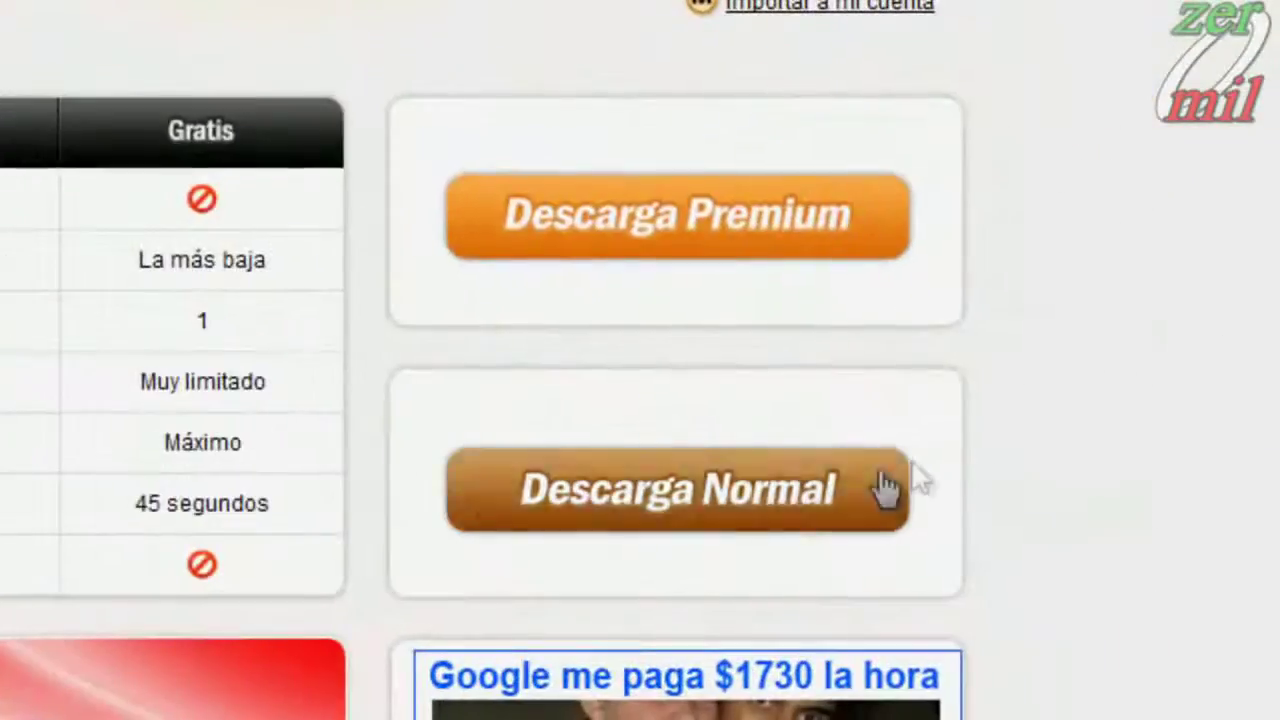
Step: Download fr303.exe using the normal download option and launch the installer from its download folder
{"action": "left_click", "coordinate": [785, 515]}
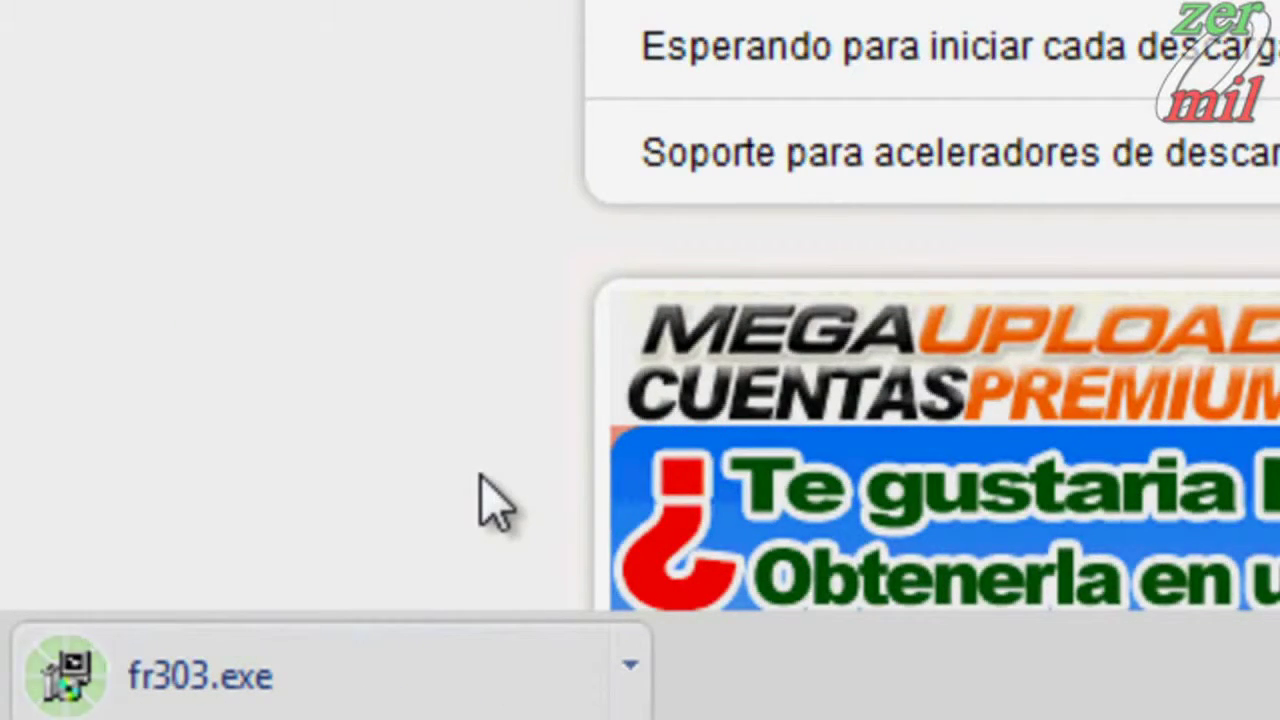
{"action": "left_click", "coordinate": [640, 680]}
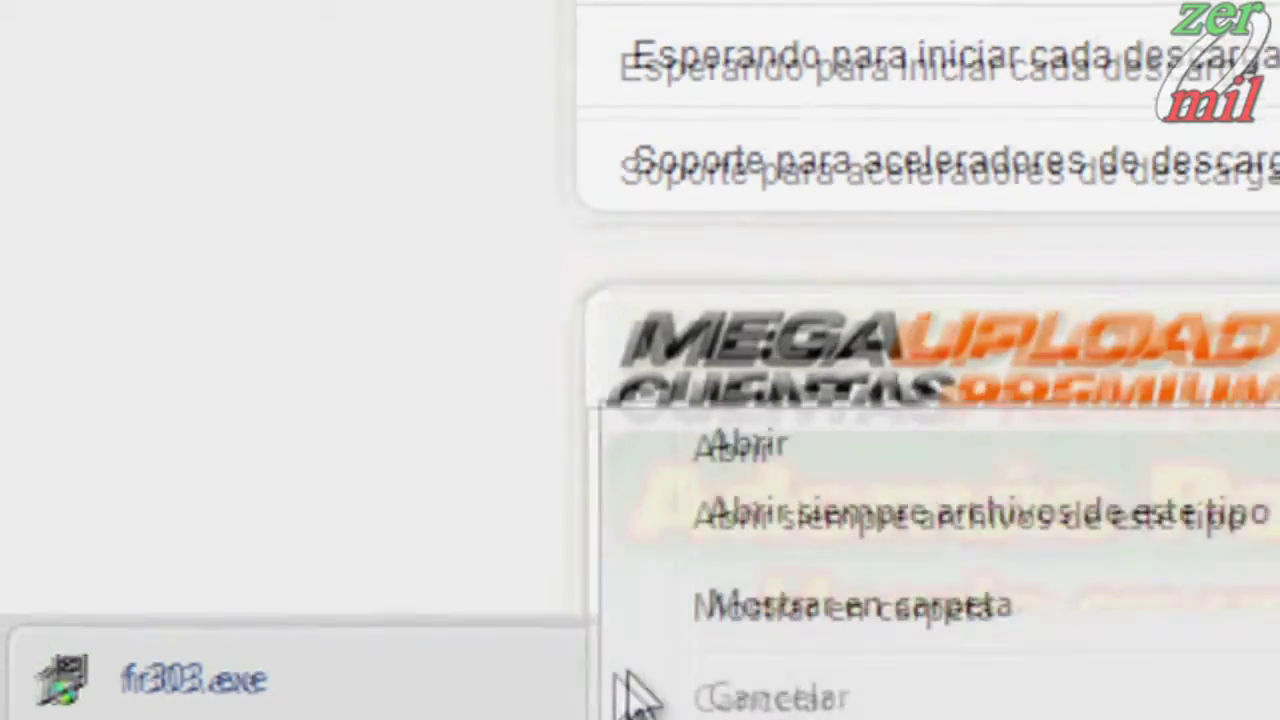
{"action": "left_click", "coordinate": [760, 603]}
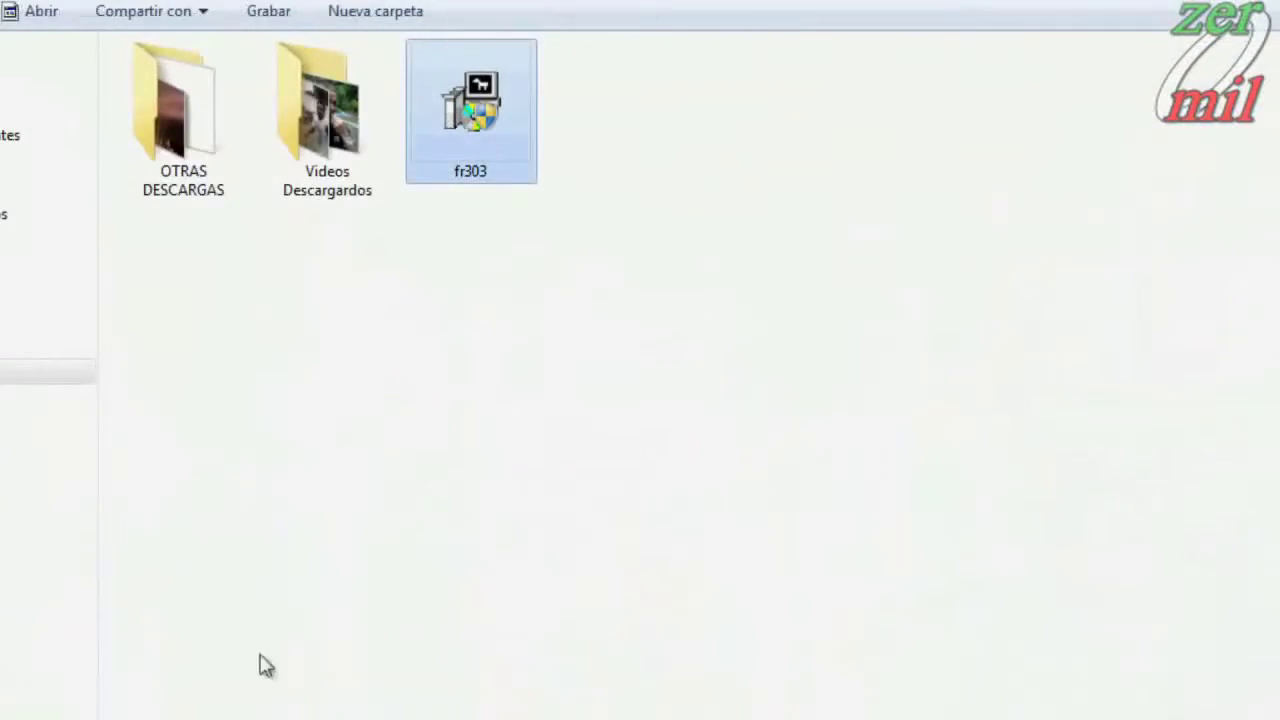
{"action": "double_click", "coordinate": [439, 135]}
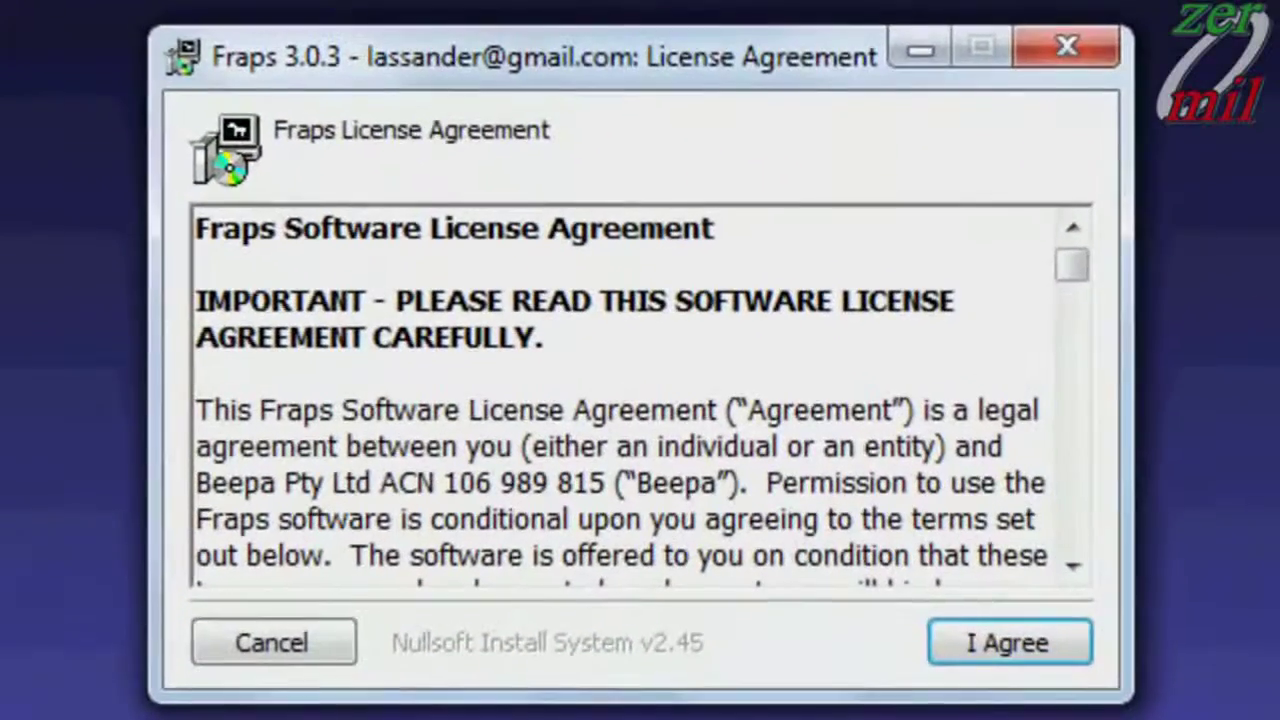
Step: Accept the Fraps license agreement and install the program into C:\Fraps, closing the installer when it finishes
{"action": "key", "text": "Return"}
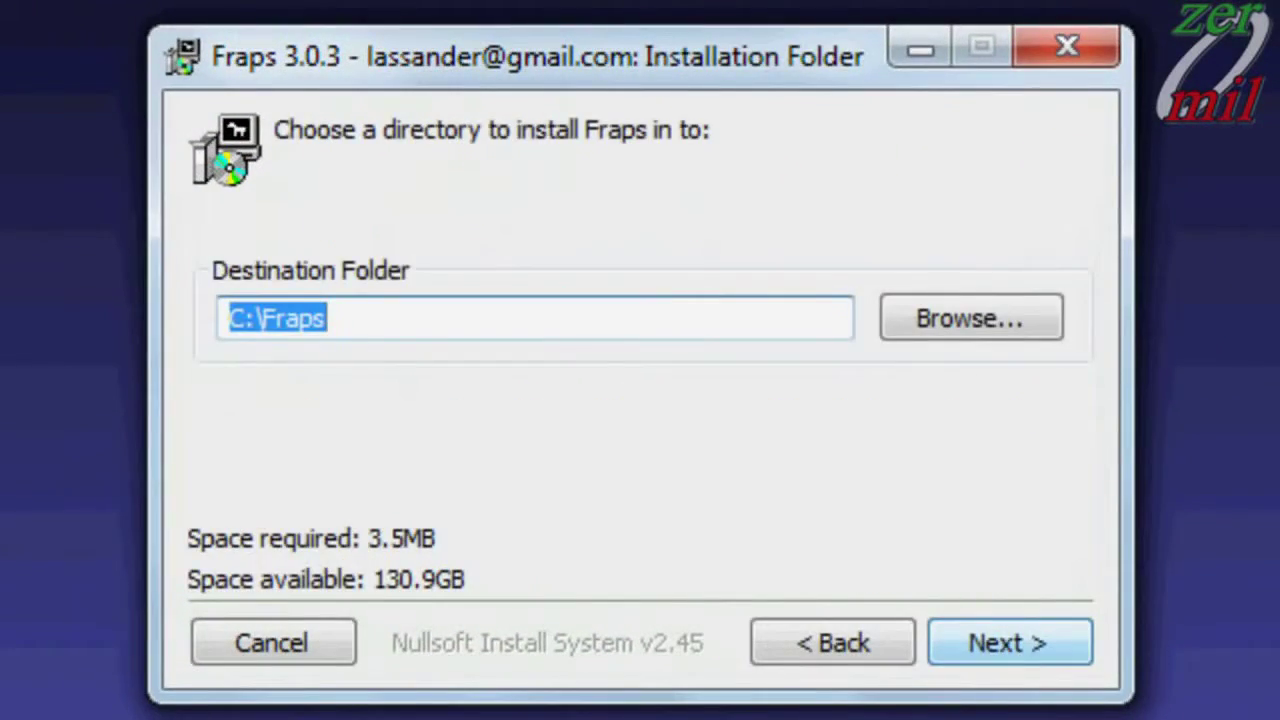
{"action": "key", "text": "Return"}
{"action": "key", "text": "Return"}
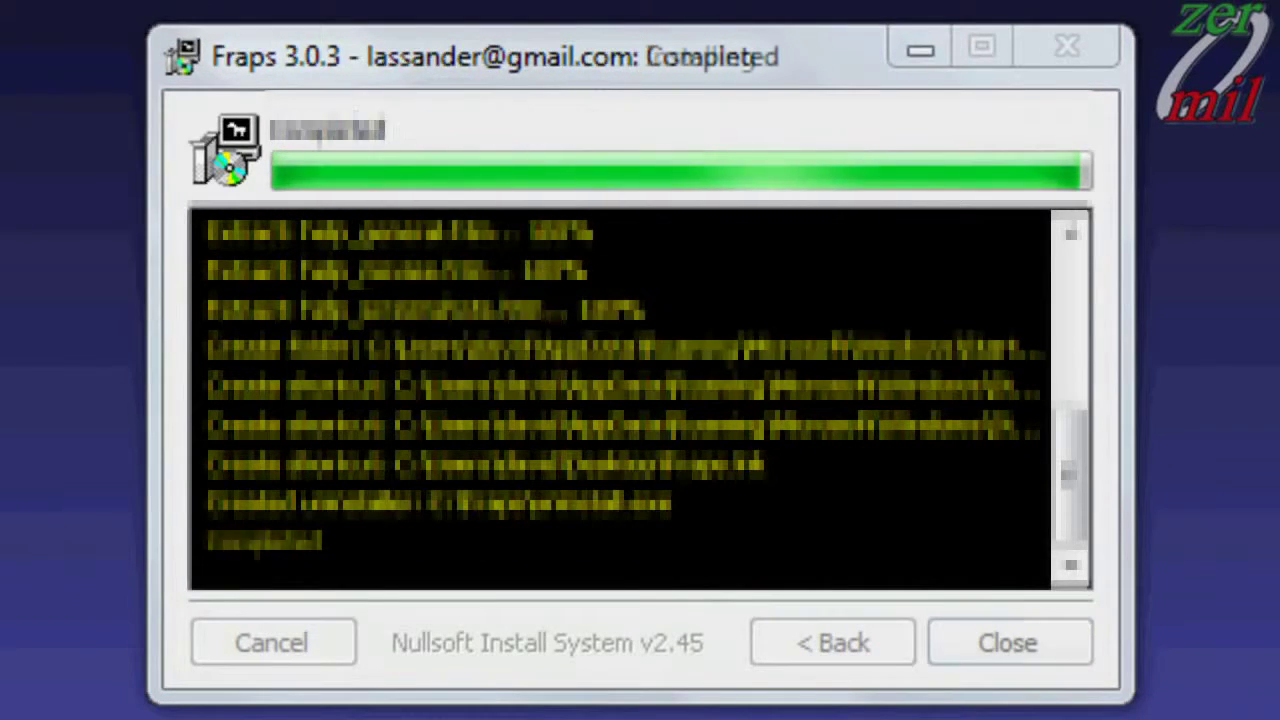
{"action": "left_click", "coordinate": [1036, 655]}
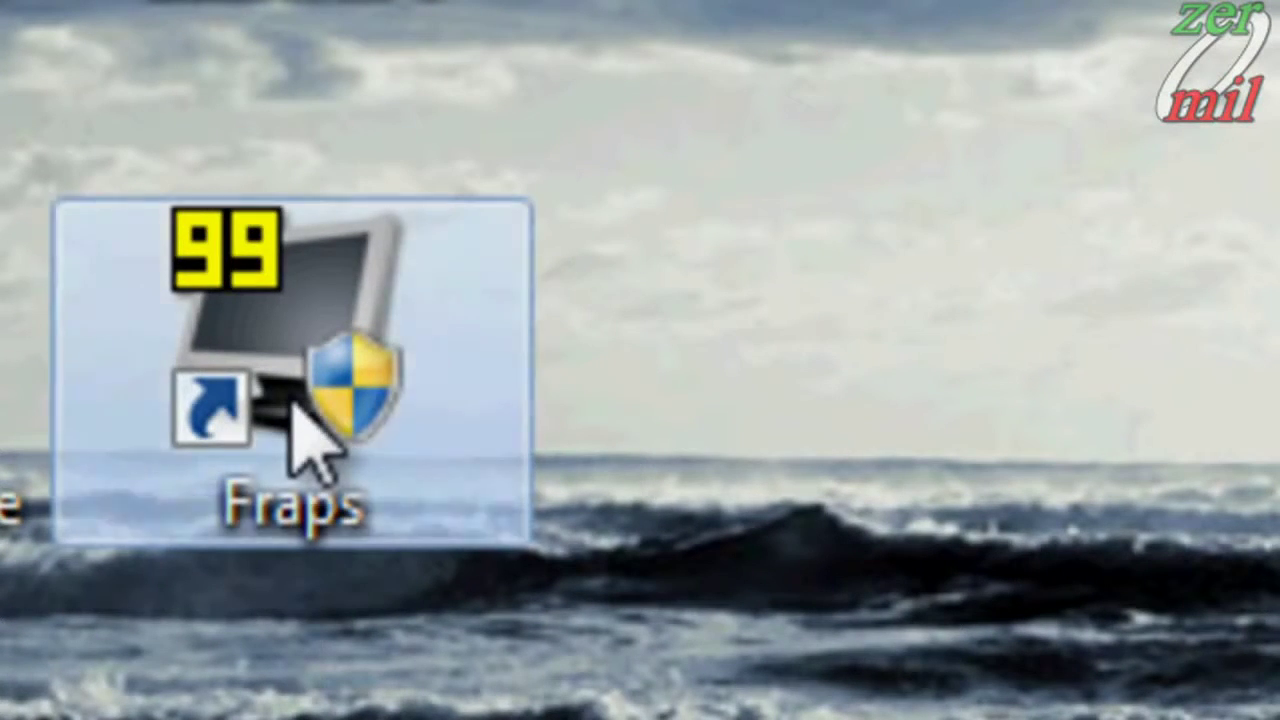
Step: Open Fraps from the desktop and set the FPS overlay hotkey to +
{"action": "double_click", "coordinate": [290, 403]}
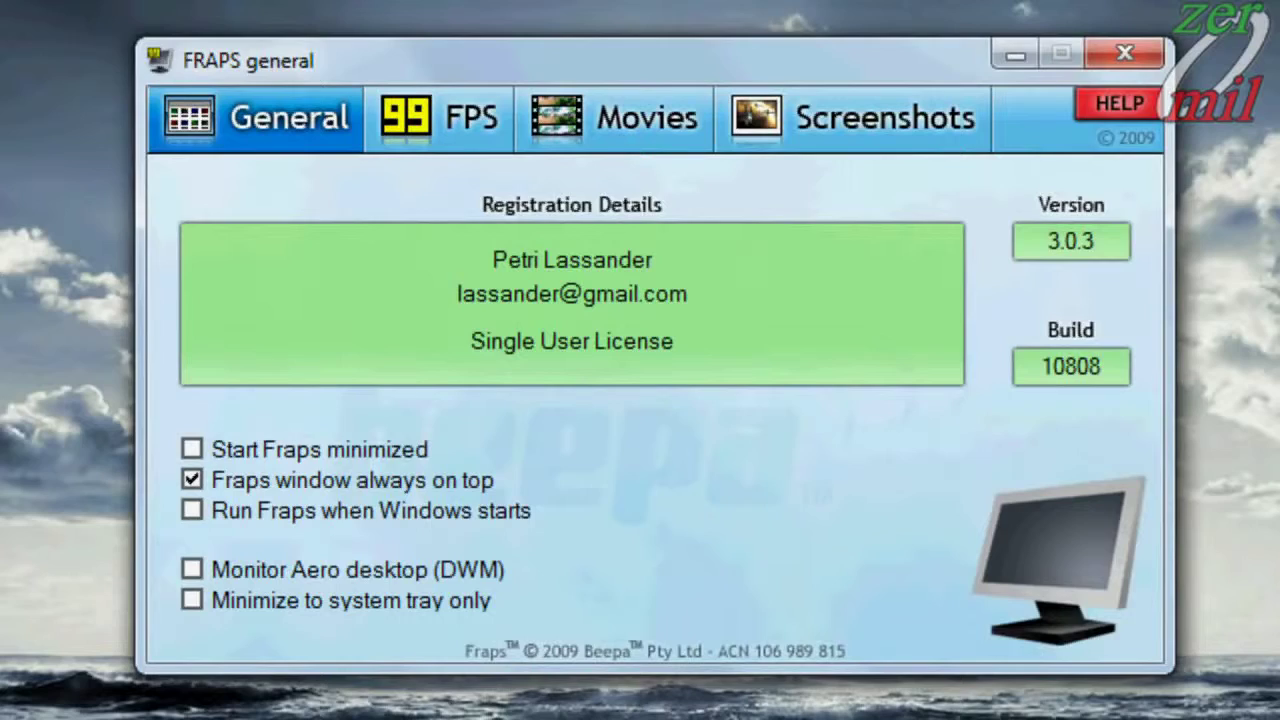
{"action": "left_click", "coordinate": [440, 117]}
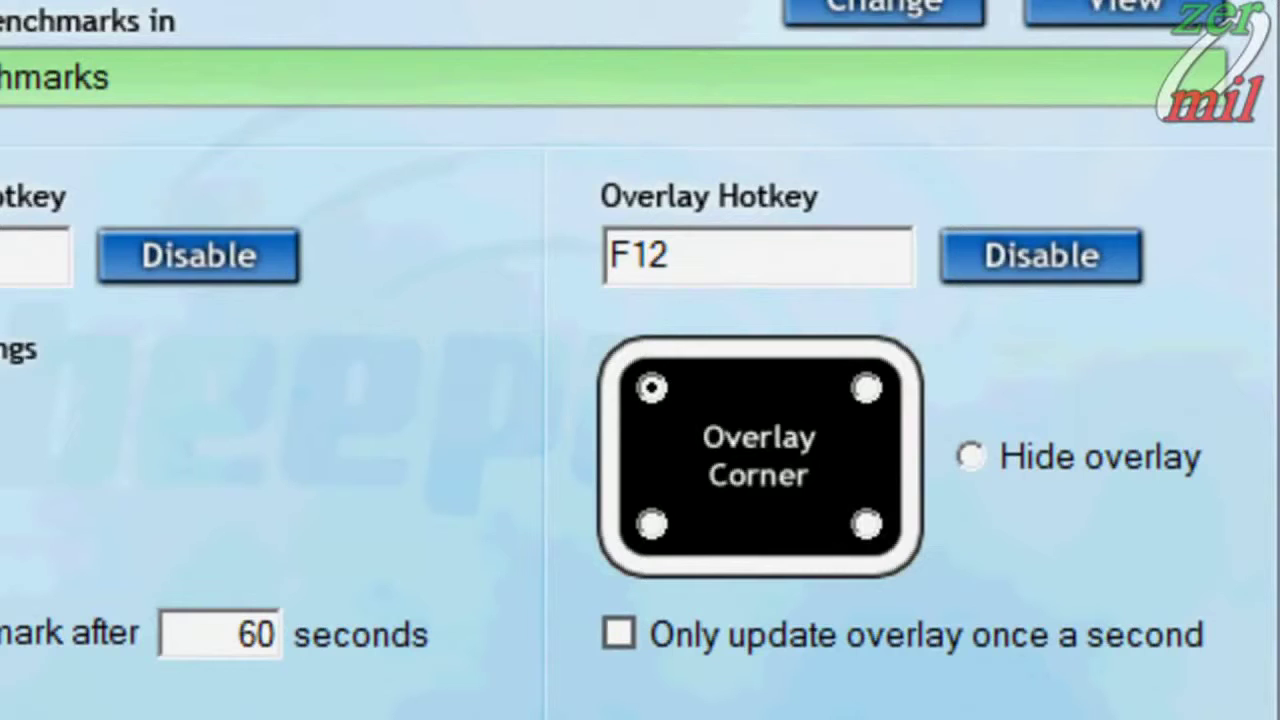
{"action": "left_click", "coordinate": [700, 256]}
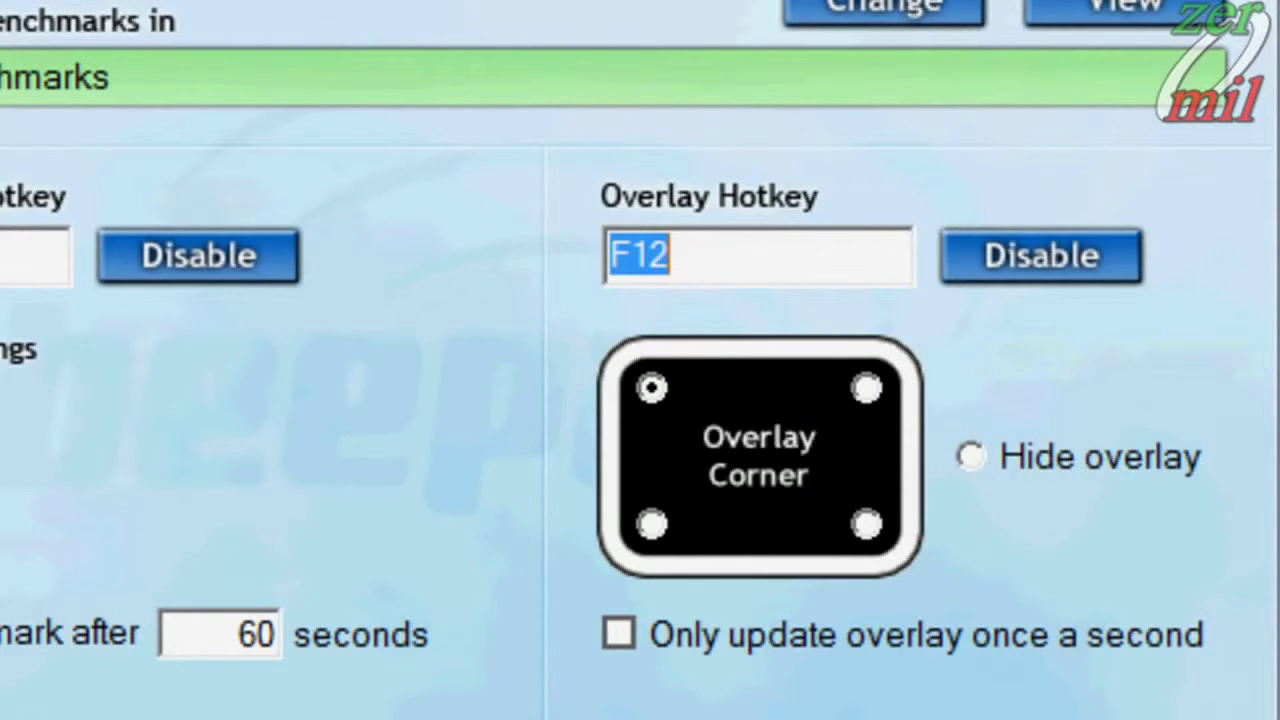
{"action": "key", "text": "KP_Add"}
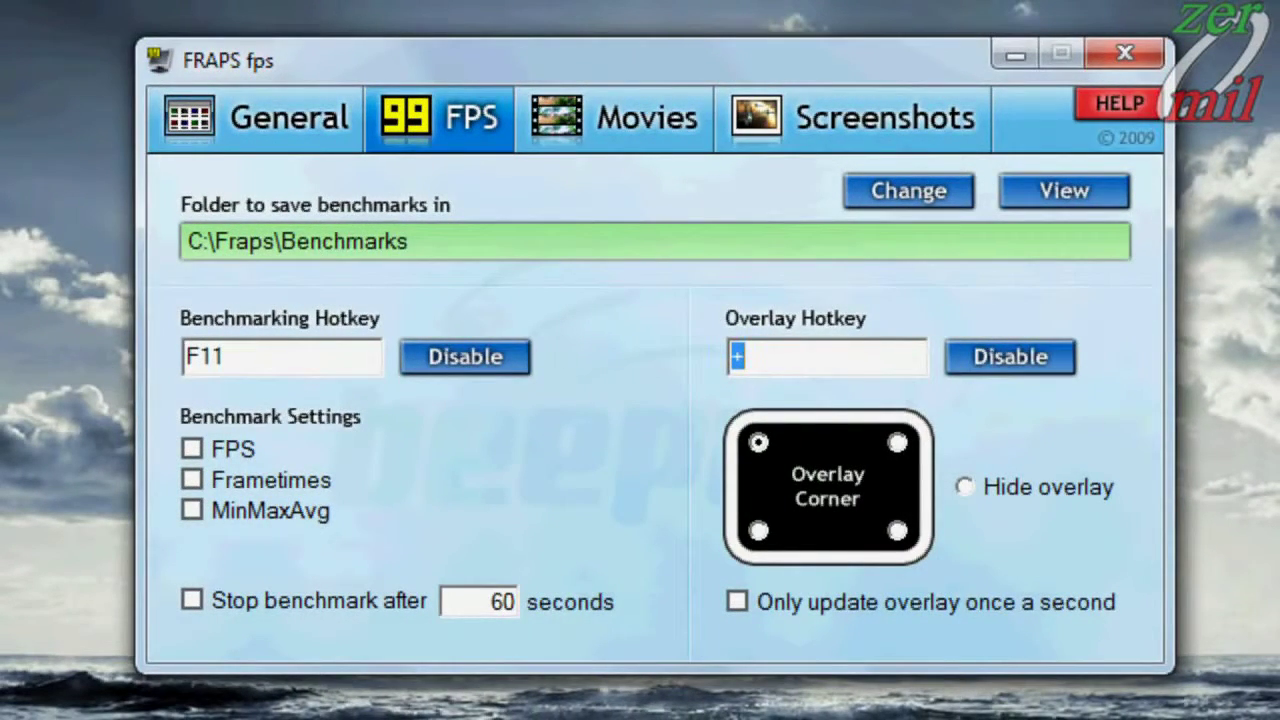
Step: Set the video capture hotkey to G in the Fraps movie settings
{"action": "left_click", "coordinate": [612, 117]}
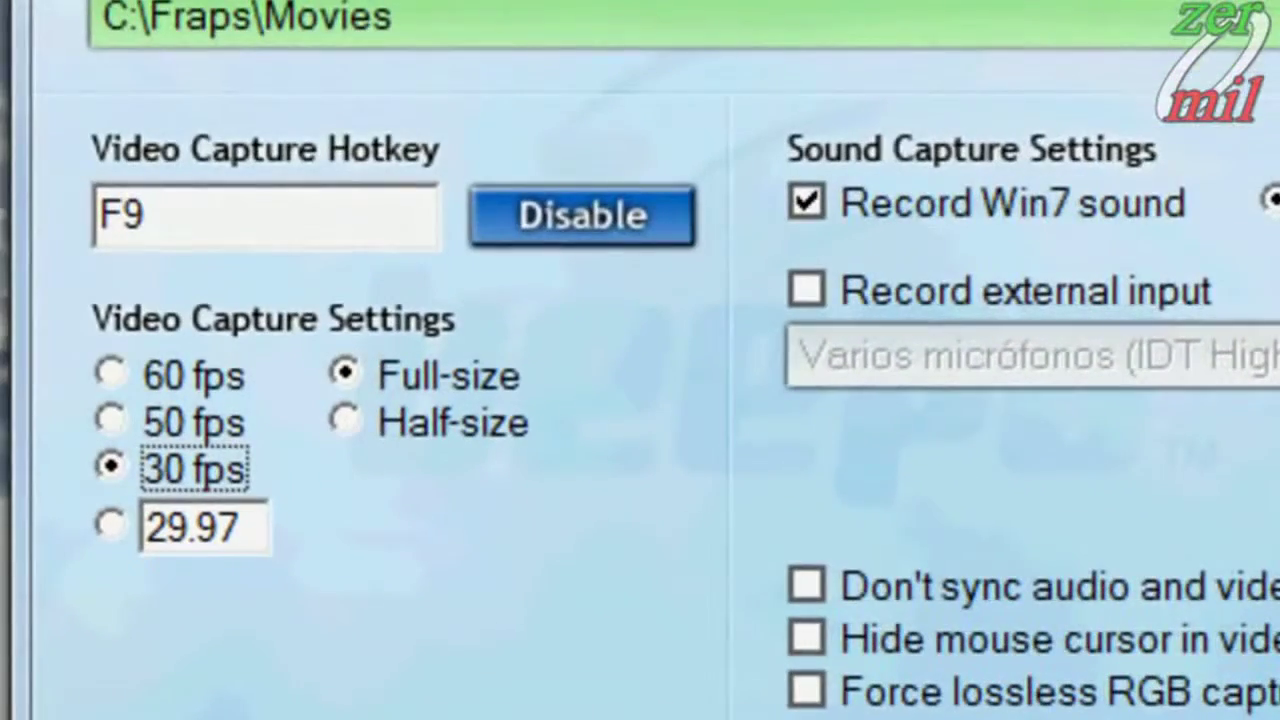
{"action": "left_click", "coordinate": [122, 215]}
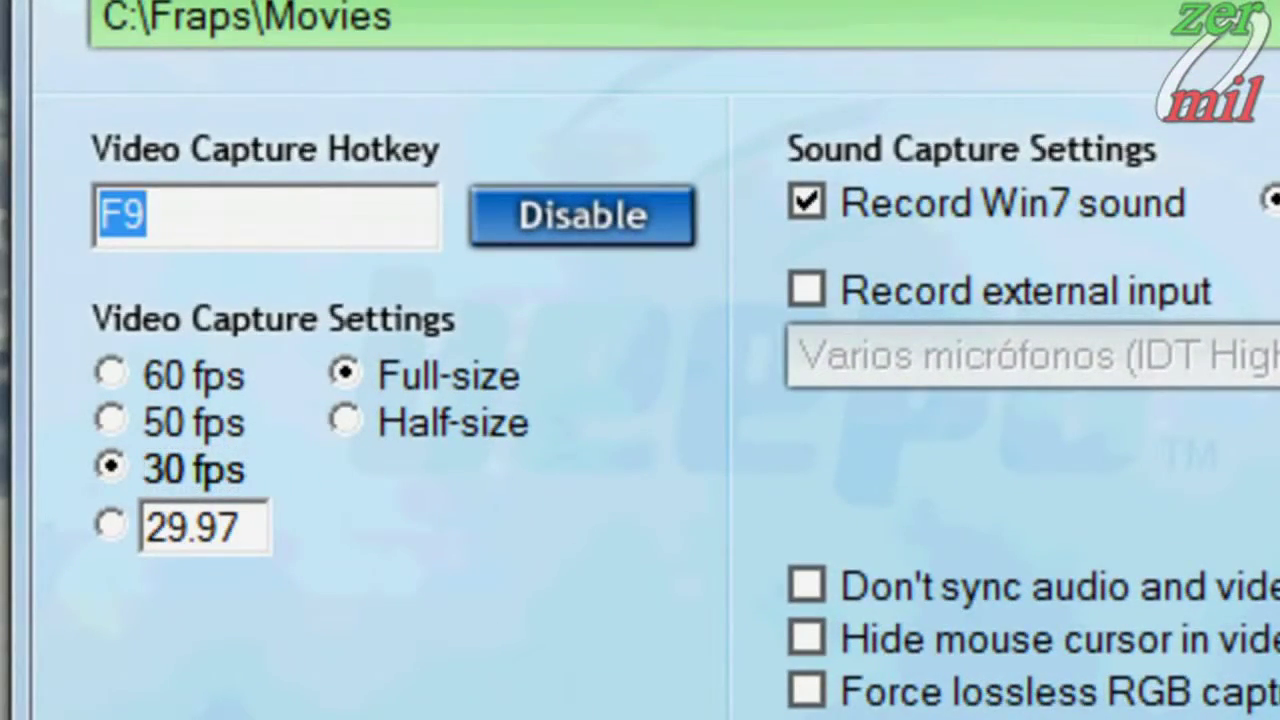
{"action": "key", "text": "g"}
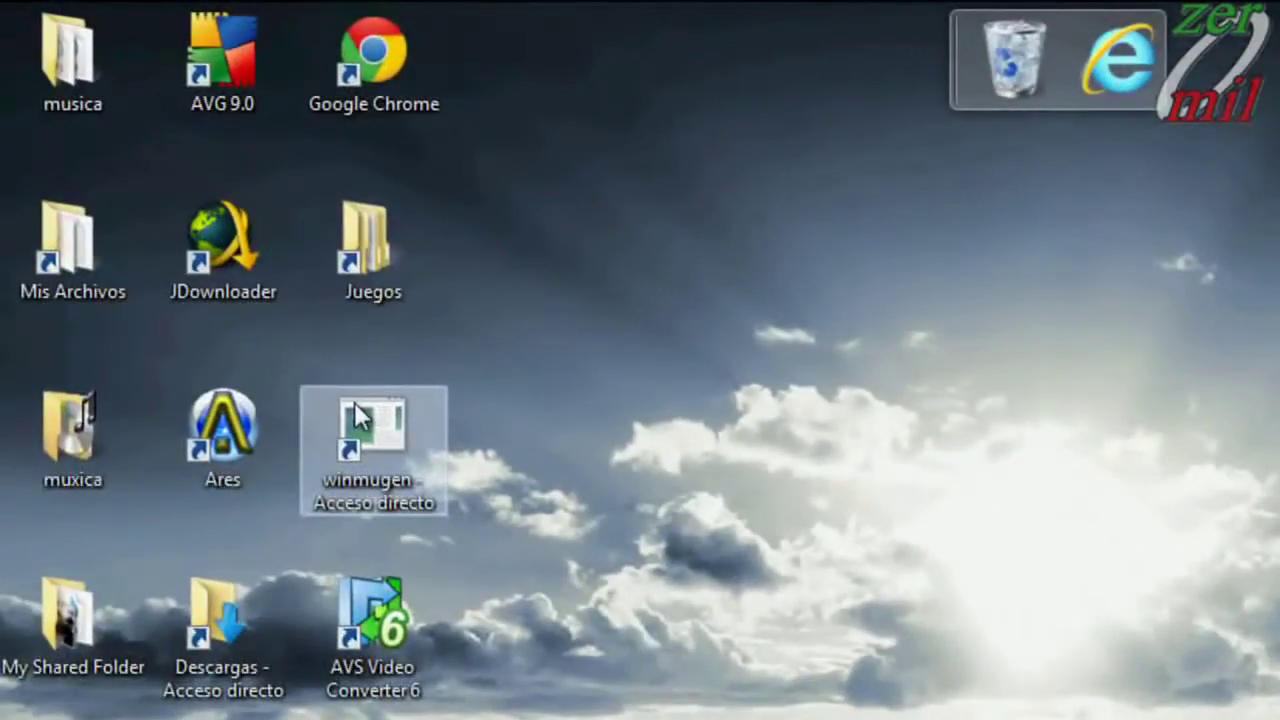
Step: Launch the winmugen game and set the custom video capture frame rate in Fraps to 15 fps
{"action": "double_click", "coordinate": [368, 437]}
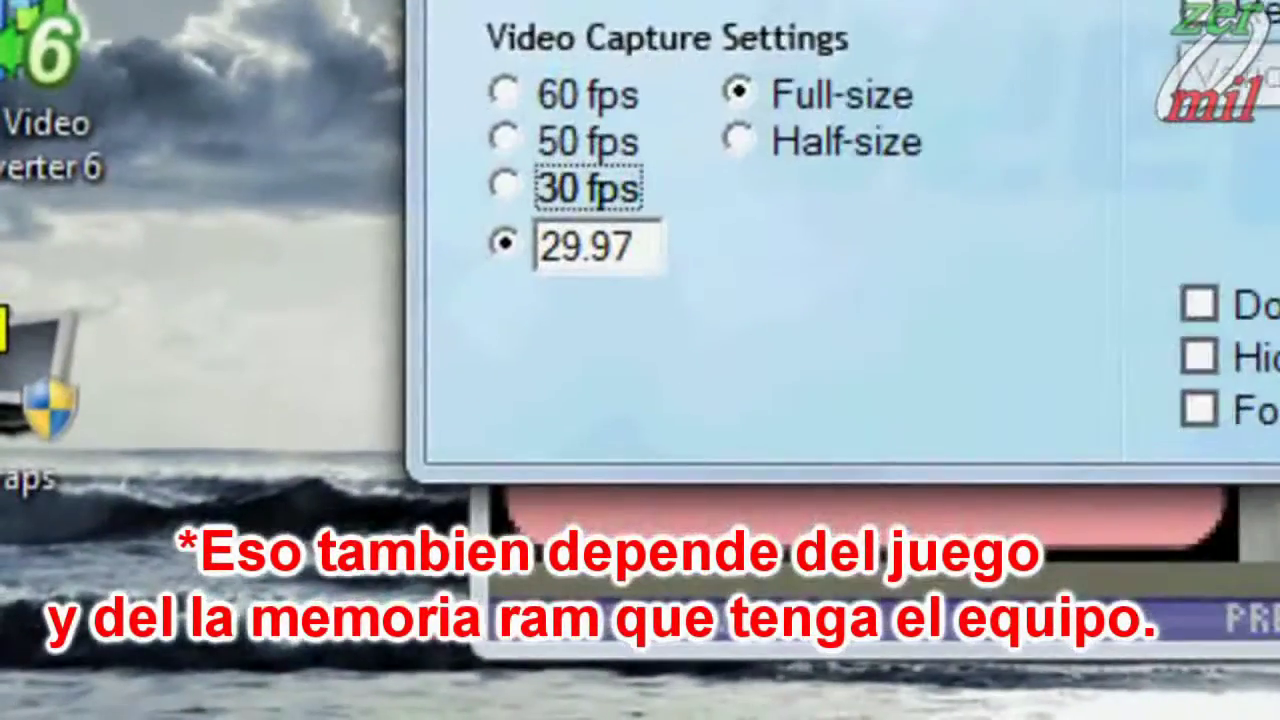
{"action": "left_click", "coordinate": [632, 246]}
{"action": "key", "text": "BackSpace"}
{"action": "key", "text": "BackSpace"}
{"action": "key", "text": "BackSpace"}
{"action": "key", "text": "BackSpace"}
{"action": "key", "text": "BackSpace"}
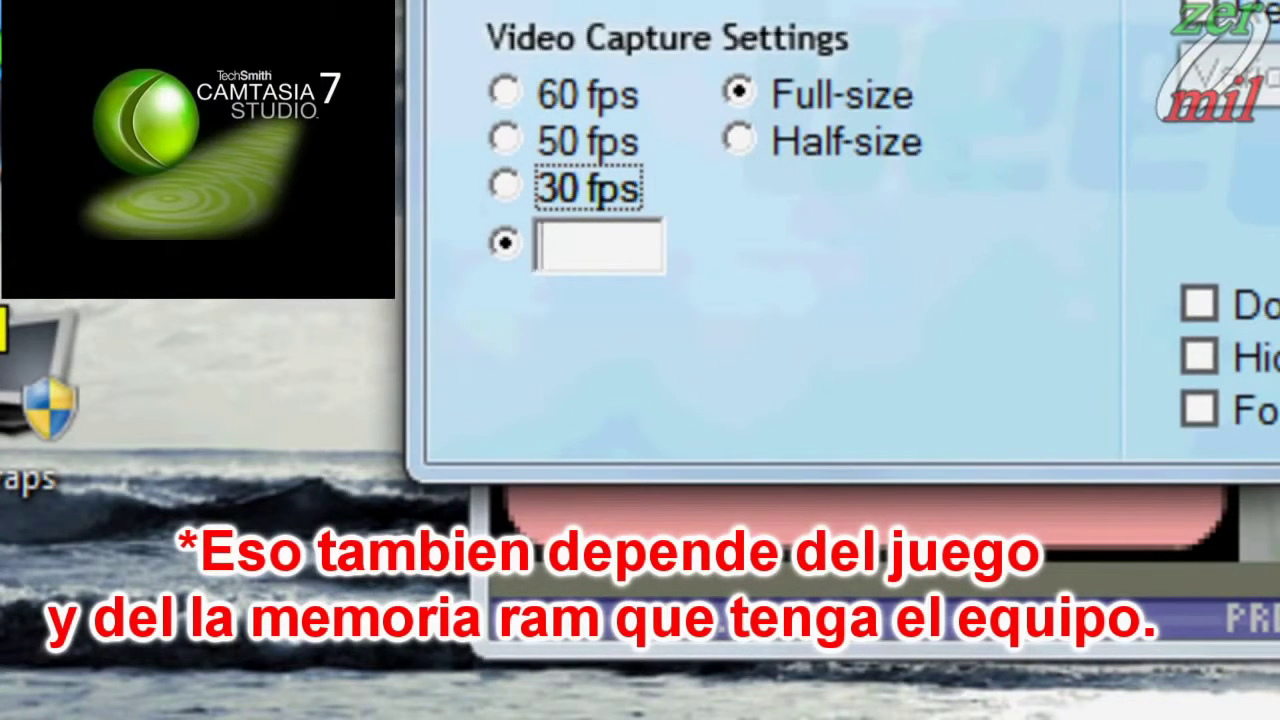
{"action": "type", "text": "15"}
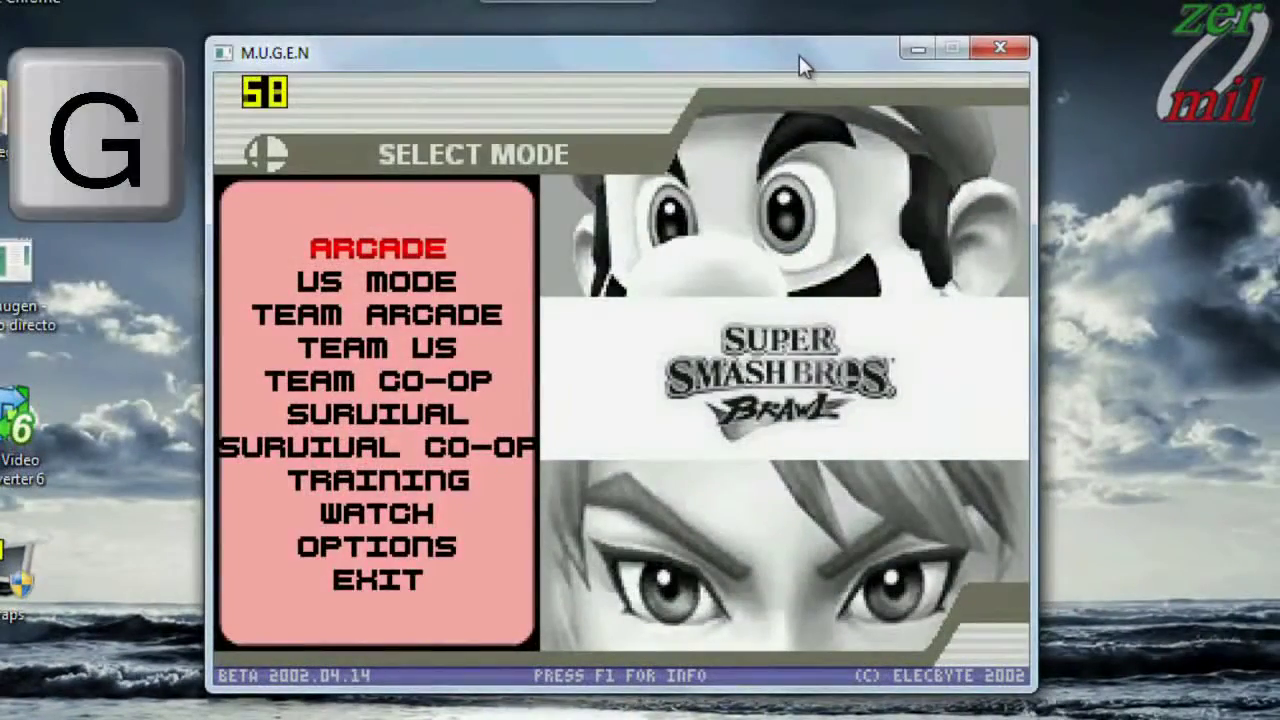
Step: Start the Fraps recording over the M.U.G.E.N game and enter Watch mode
{"action": "key", "text": "g"}
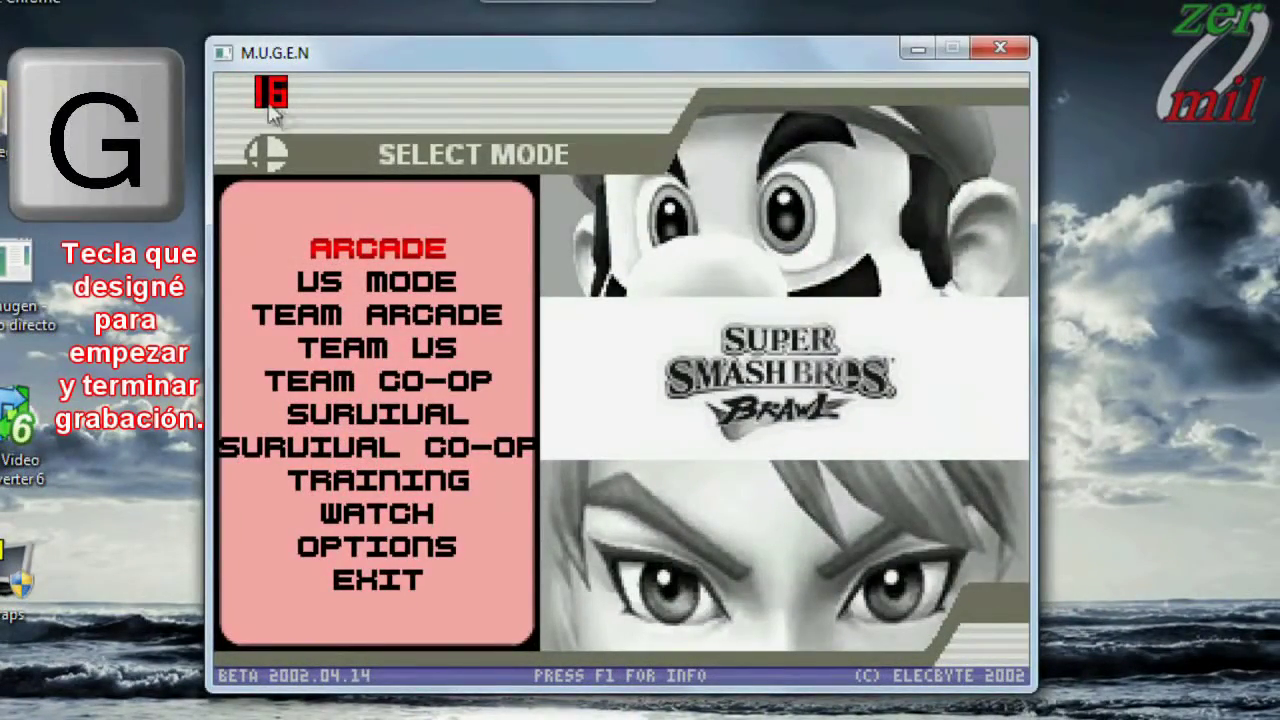
{"action": "key", "text": "Return"}
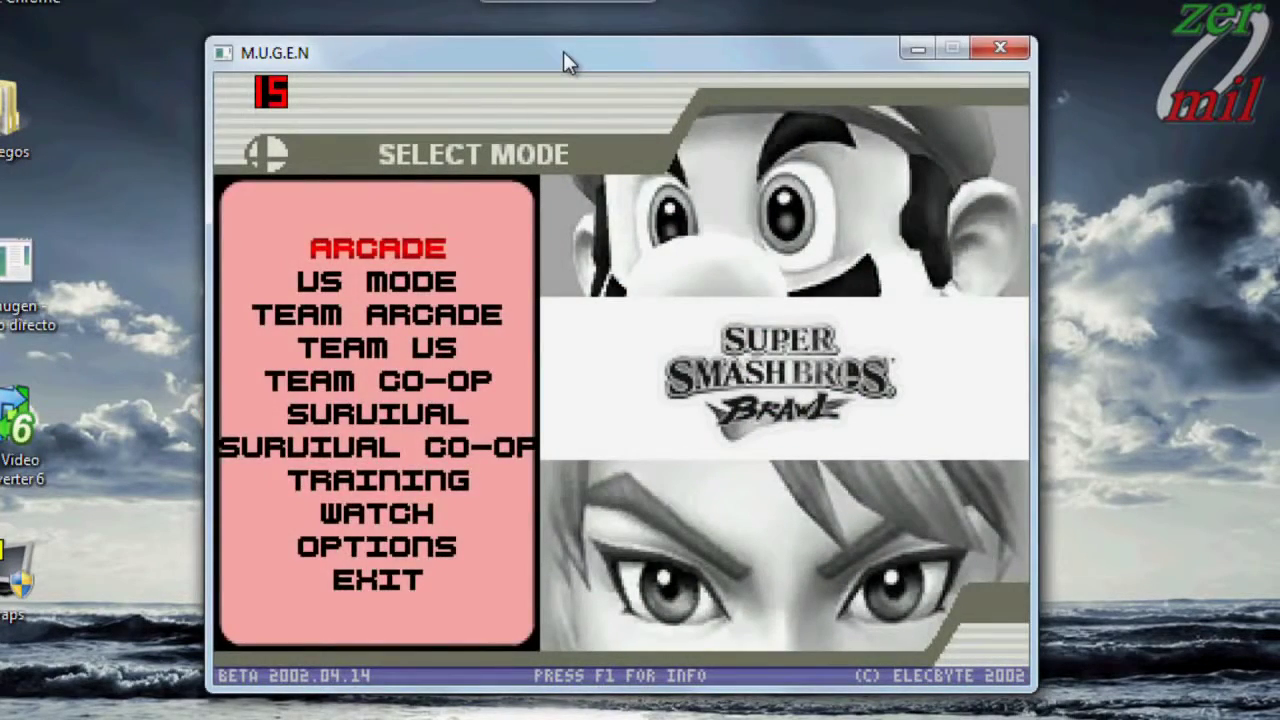
{"action": "key", "text": "Up"}
{"action": "key", "text": "Up"}
{"action": "key", "text": "Up"}
{"action": "key", "text": "Up"}
{"action": "key", "text": "Down"}
{"action": "key", "text": "Up"}
{"action": "key", "text": "Down"}
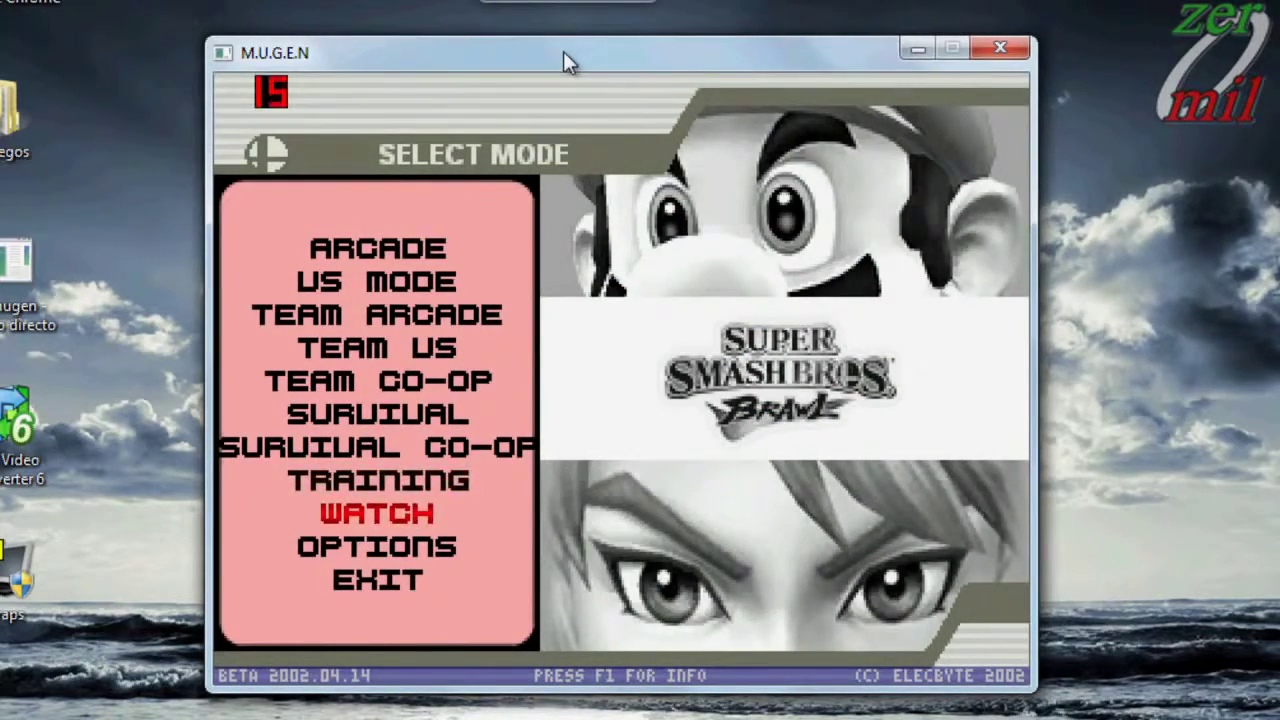
{"action": "key", "text": "Return"}
Step: Choose Tensa Zangetsu and Ragna Mau as opponents in Watch mode and start the match
{"action": "key", "text": "Return"}
{"action": "key", "text": "Right"}
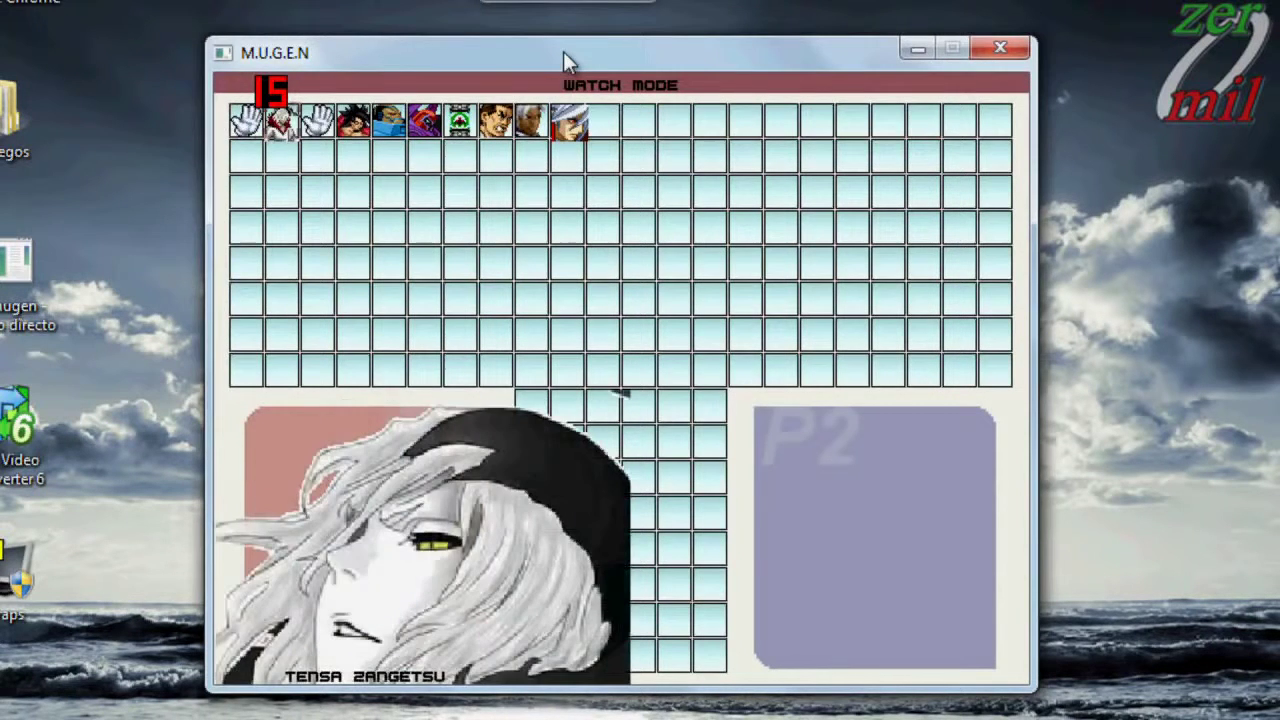
{"action": "key", "text": "Return"}
{"action": "key", "text": "Down"}
{"action": "key", "text": "Return"}
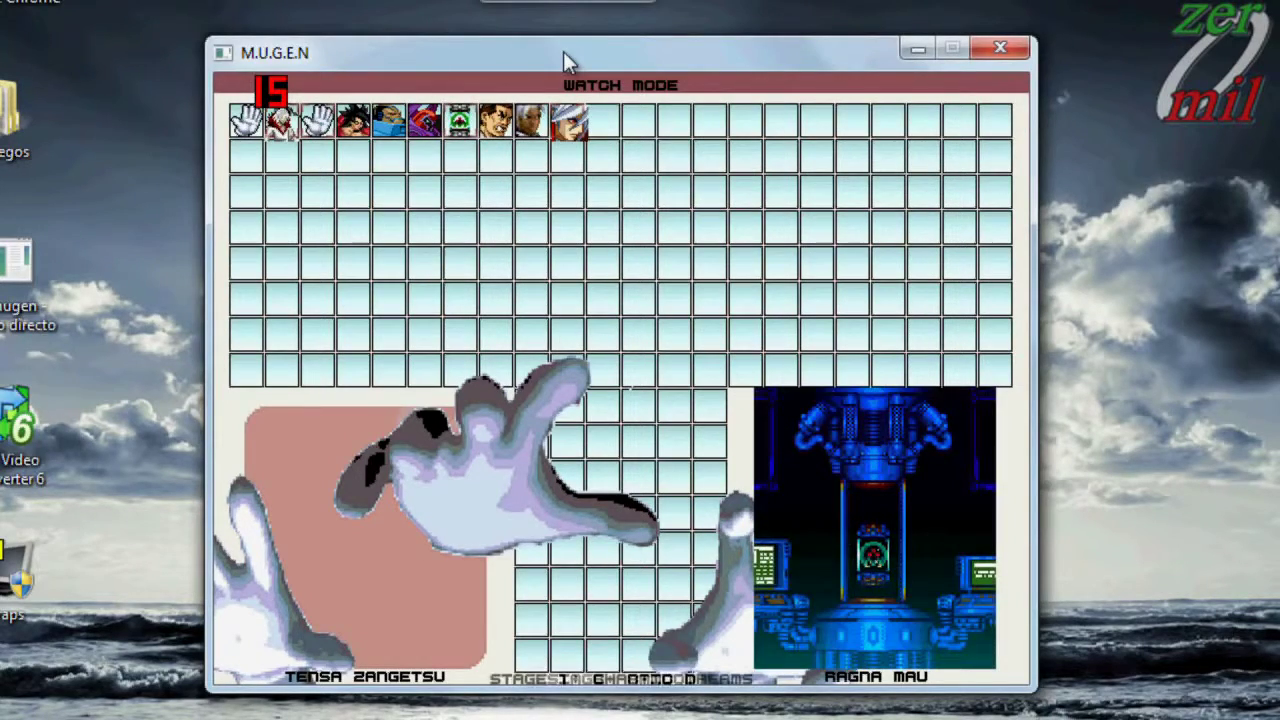
{"action": "key", "text": "Return"}
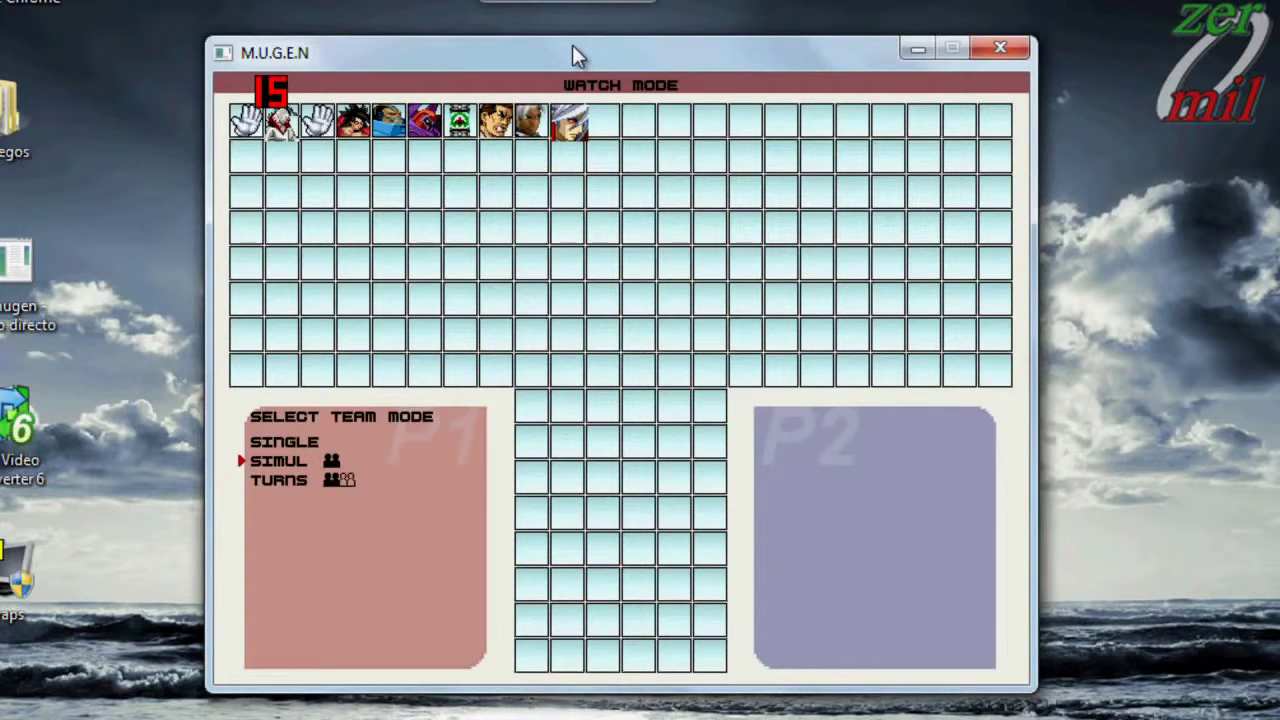
Step: Stop the Fraps recording and close the M.U.G.E.N game
{"action": "key", "text": "g"}
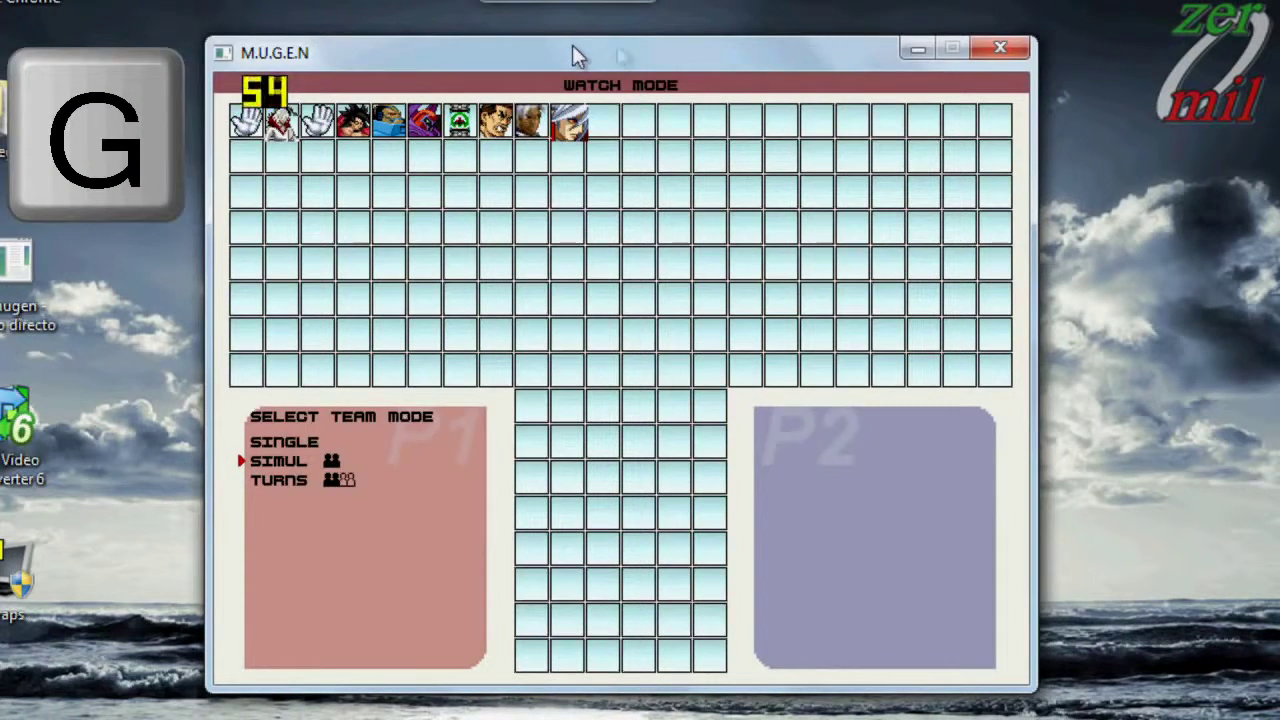
{"action": "left_click", "coordinate": [987, 48]}
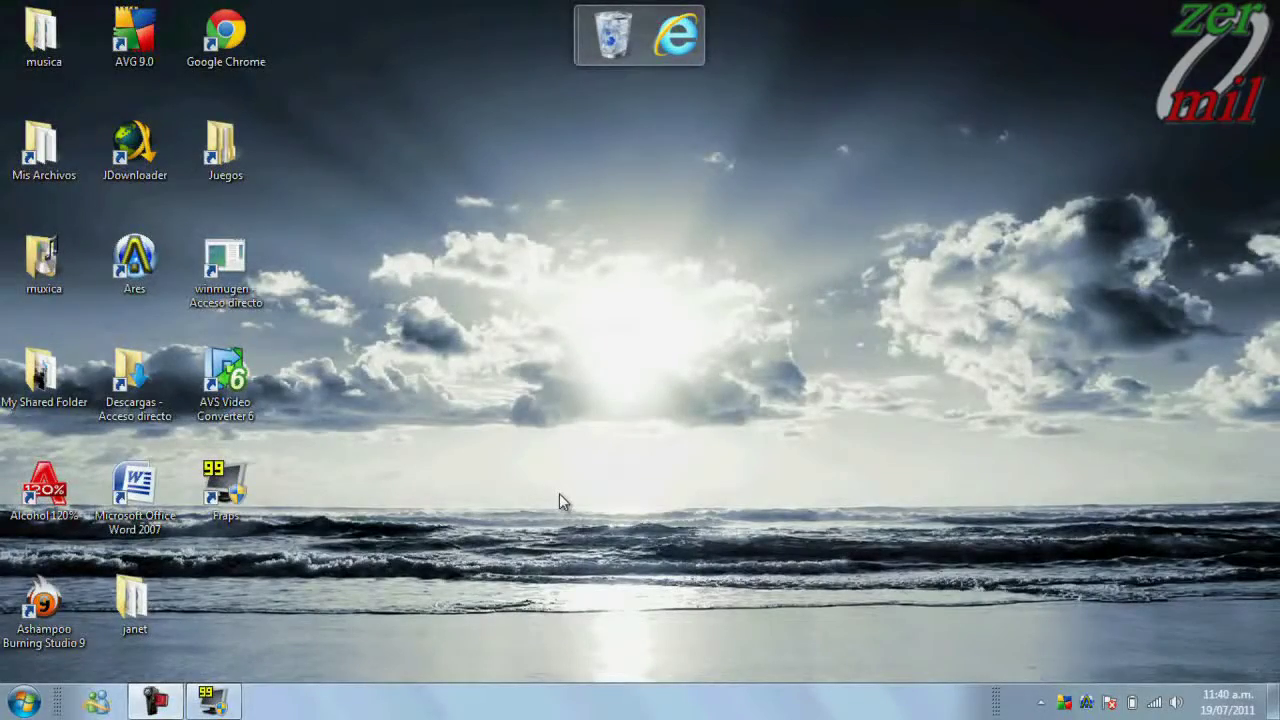
Step: Open the Fraps folder of saved movies, close Fraps, and select the winmugen recording
{"action": "left_click", "coordinate": [237, 705]}
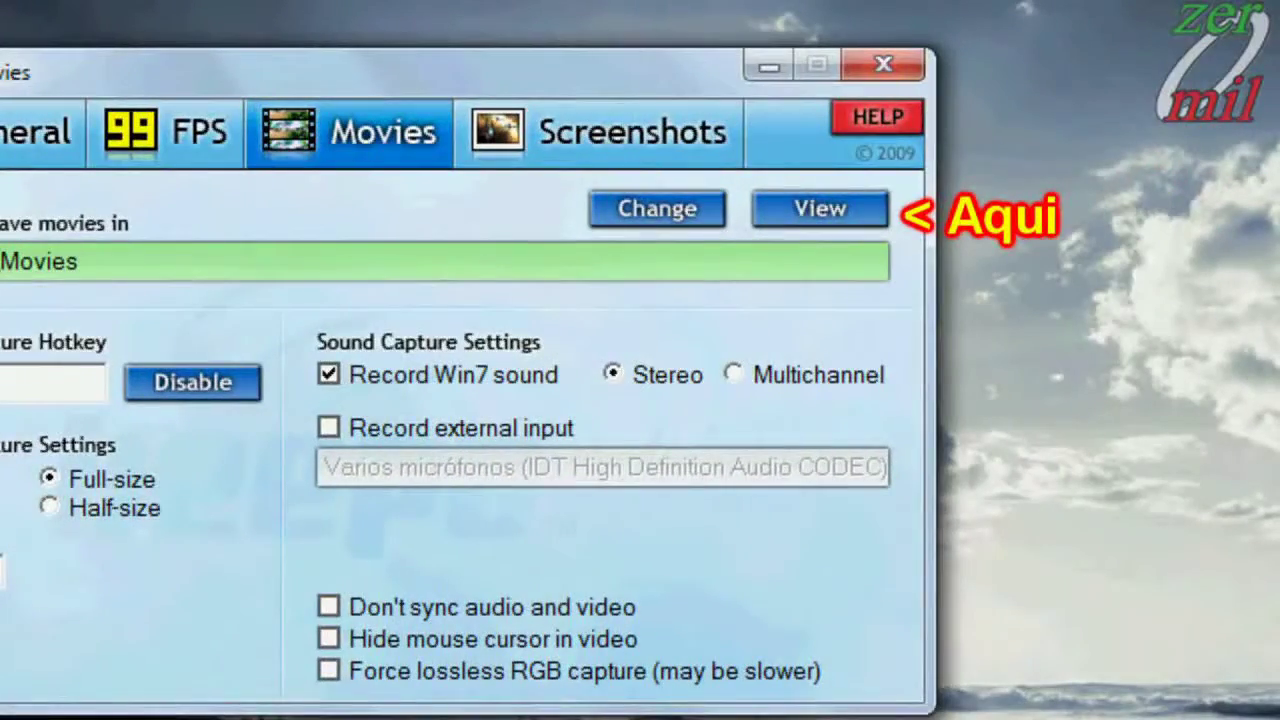
{"action": "left_click", "coordinate": [820, 208]}
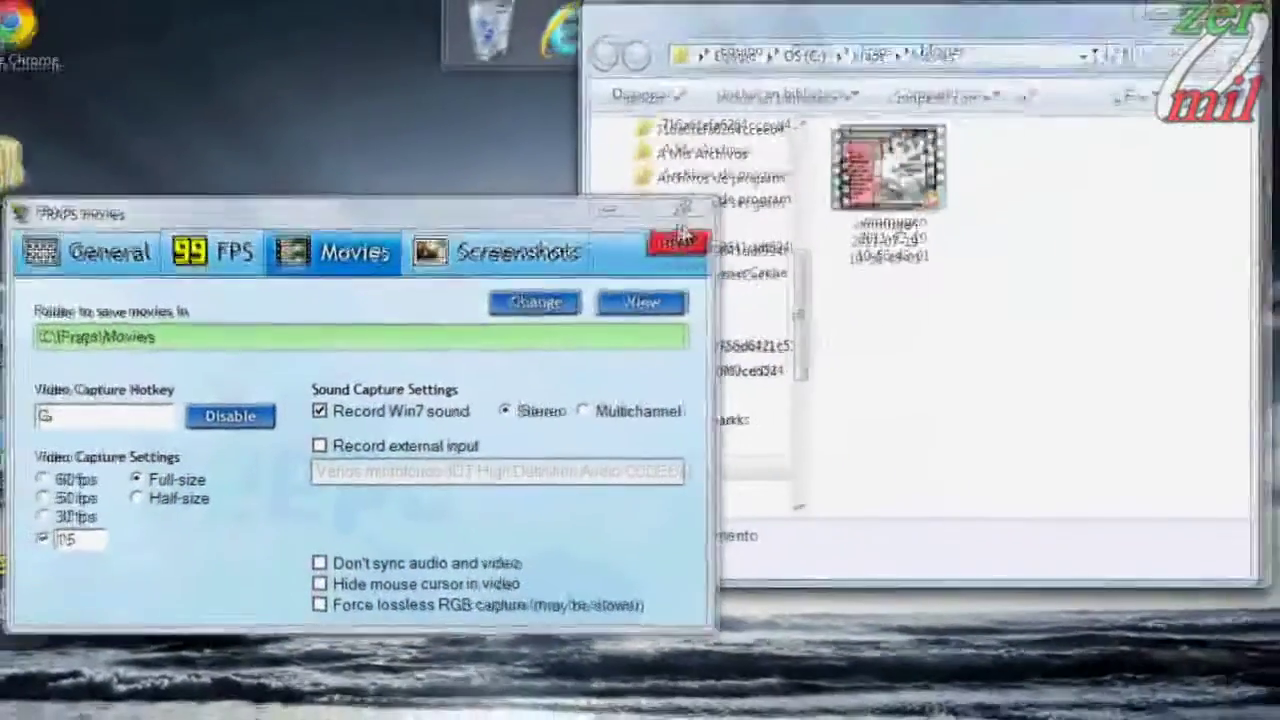
{"action": "left_click", "coordinate": [676, 216]}
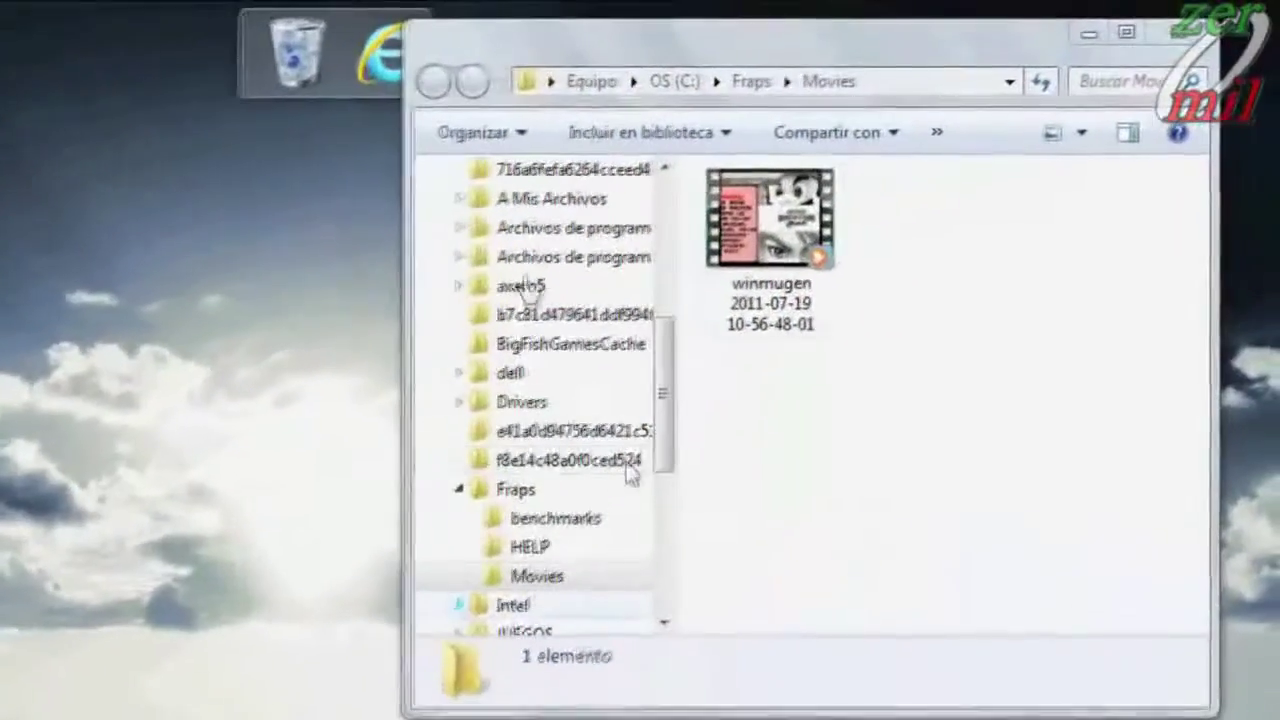
{"action": "left_click", "coordinate": [790, 260]}
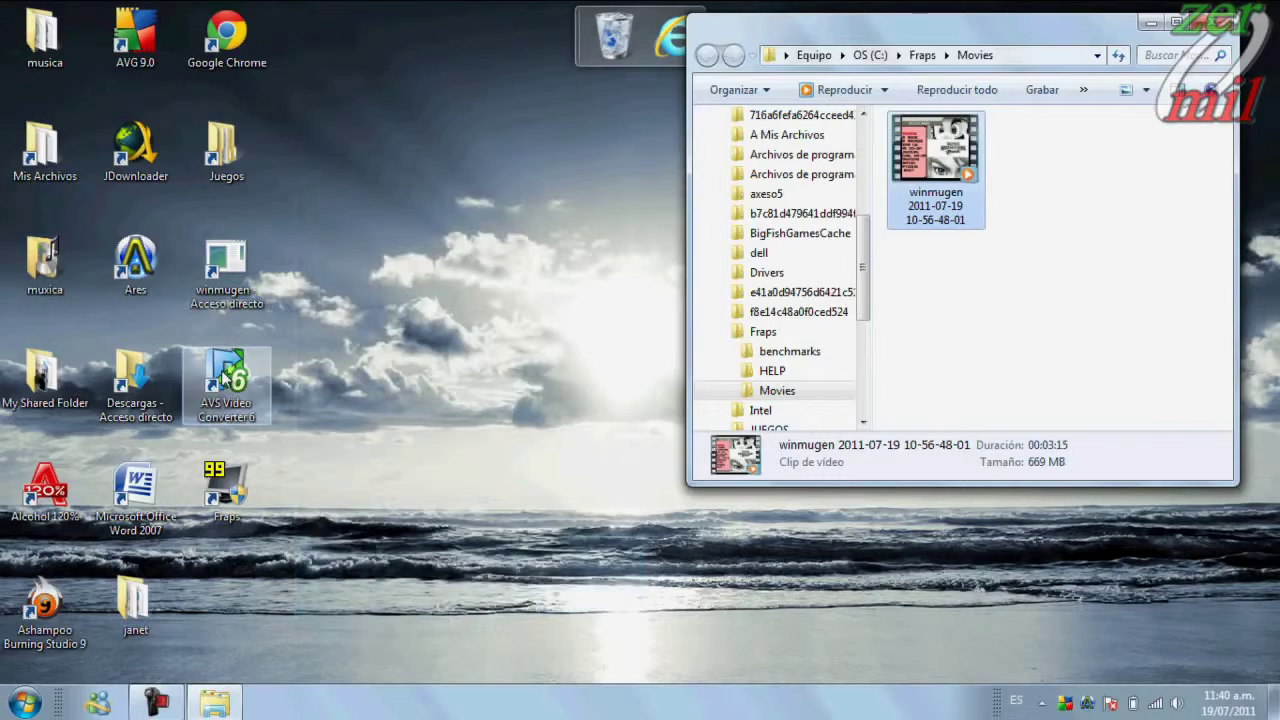
Step: Open AVS Video Converter 6 and add the winmugen recording as the input file for MOV conversion
{"action": "double_click", "coordinate": [223, 377]}
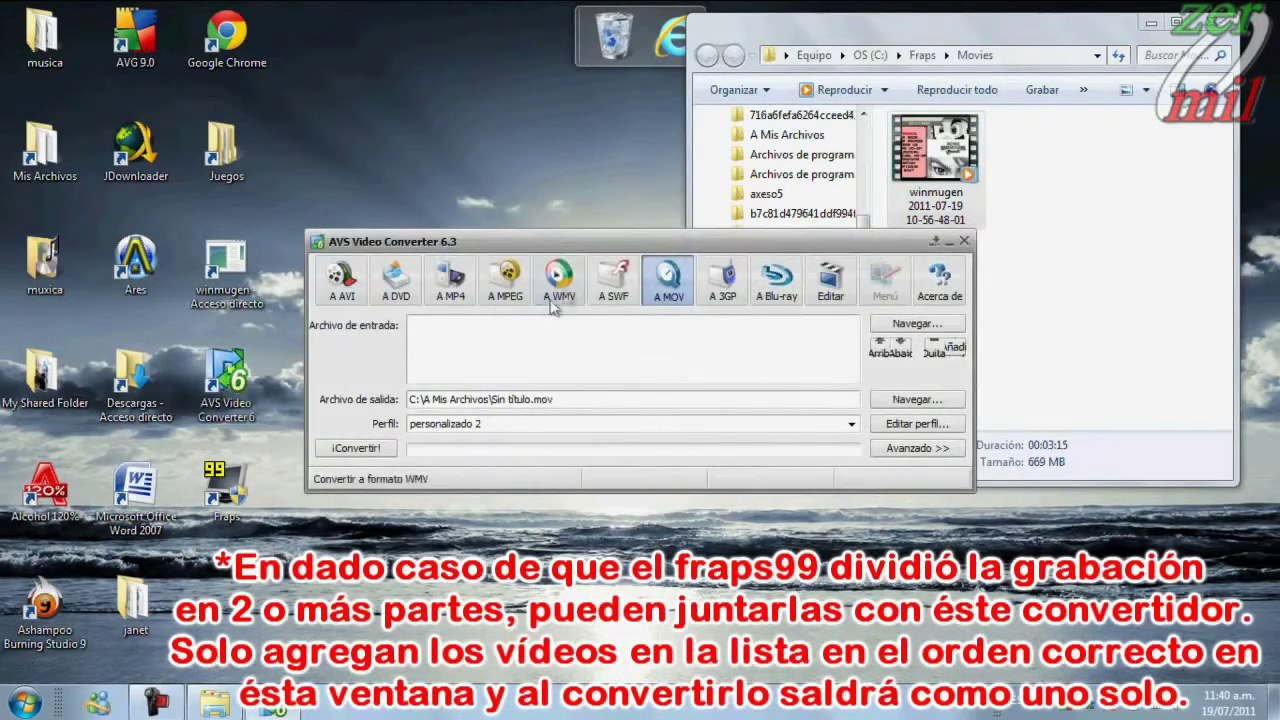
{"action": "left_click_drag", "start_coordinate": [713, 308], "coordinate": [654, 355]}
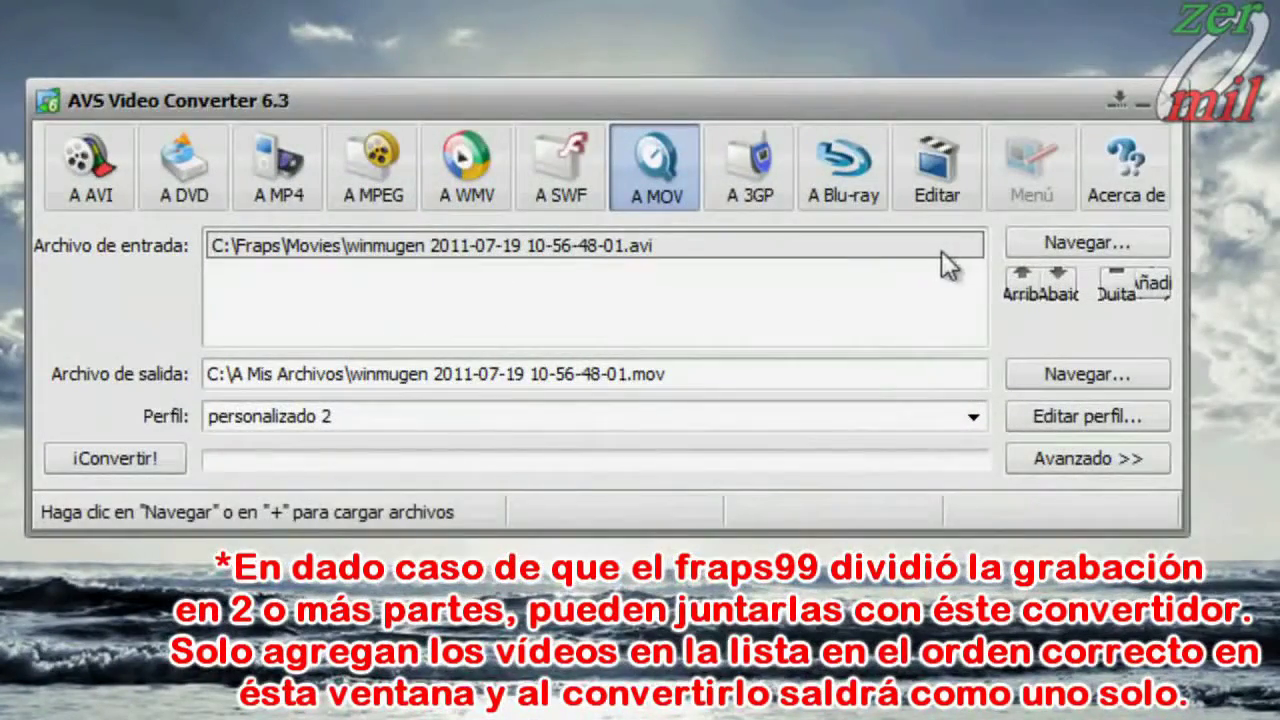
Step: Open the profile editor for personalizado 2 and examine the available video and audio codec options
{"action": "left_click", "coordinate": [1055, 423]}
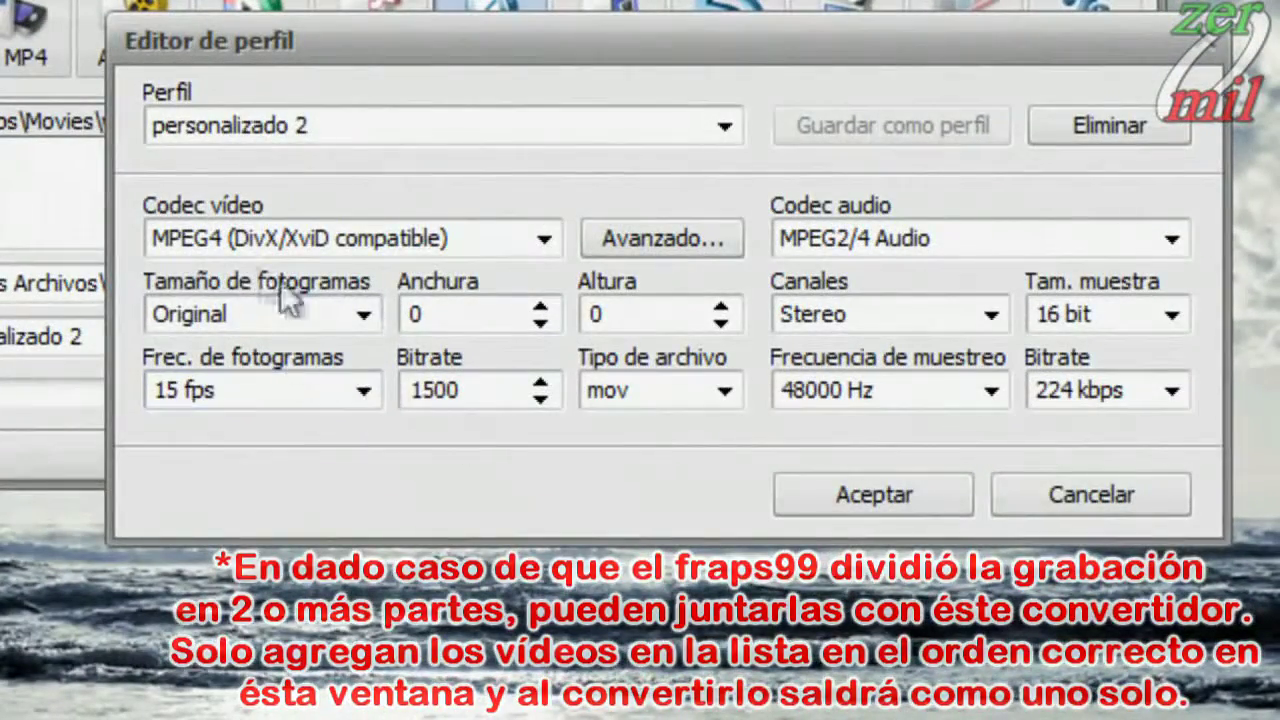
{"action": "left_click", "coordinate": [555, 245]}
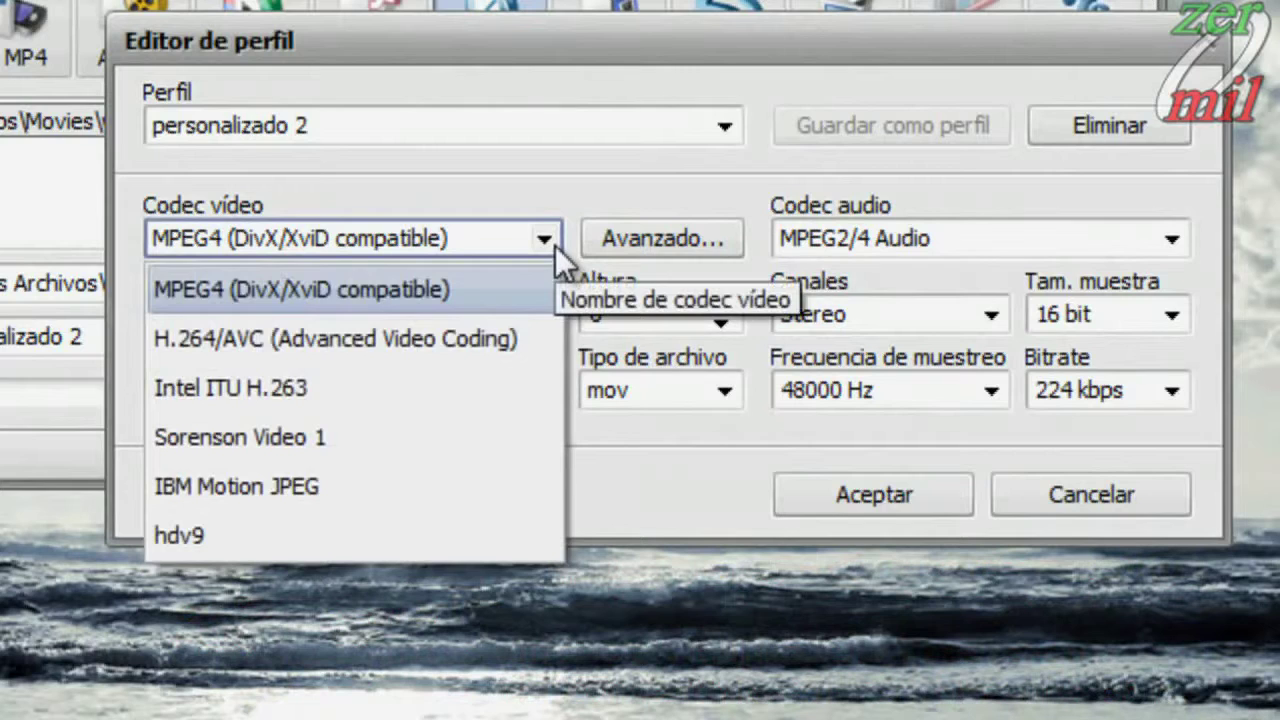
{"action": "left_click", "coordinate": [555, 245]}
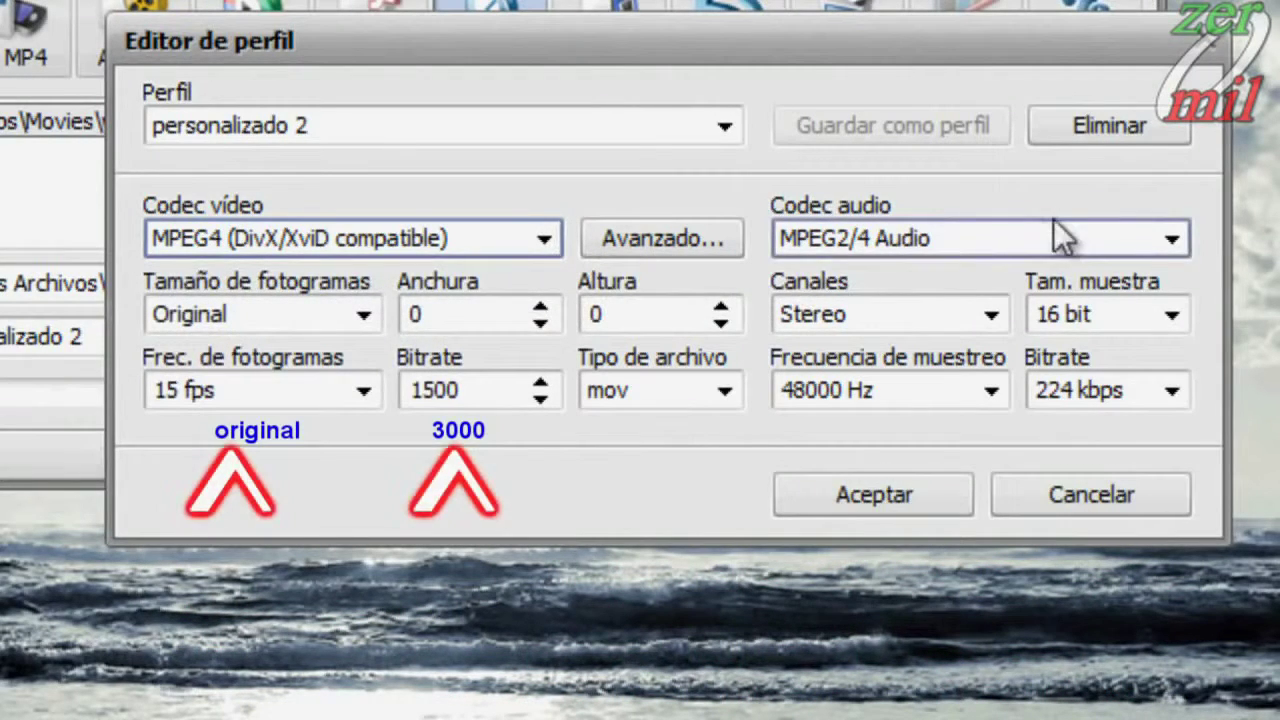
{"action": "left_click", "coordinate": [1166, 238]}
{"action": "left_click", "coordinate": [1166, 238]}
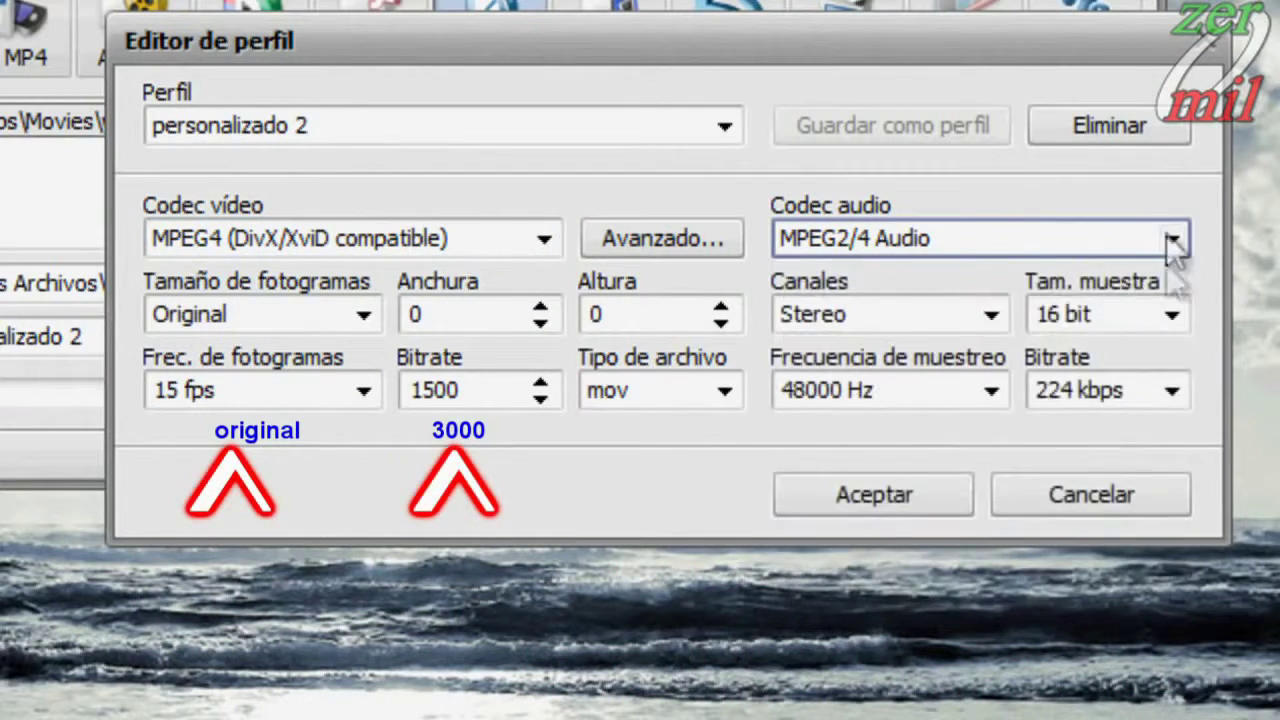
Step: Examine the audio bitrate, sample size, sampling frequency and file type options, and accept the personalizado 2 profile
{"action": "left_click", "coordinate": [1176, 390]}
{"action": "left_click", "coordinate": [1176, 388]}
{"action": "left_click", "coordinate": [1178, 317]}
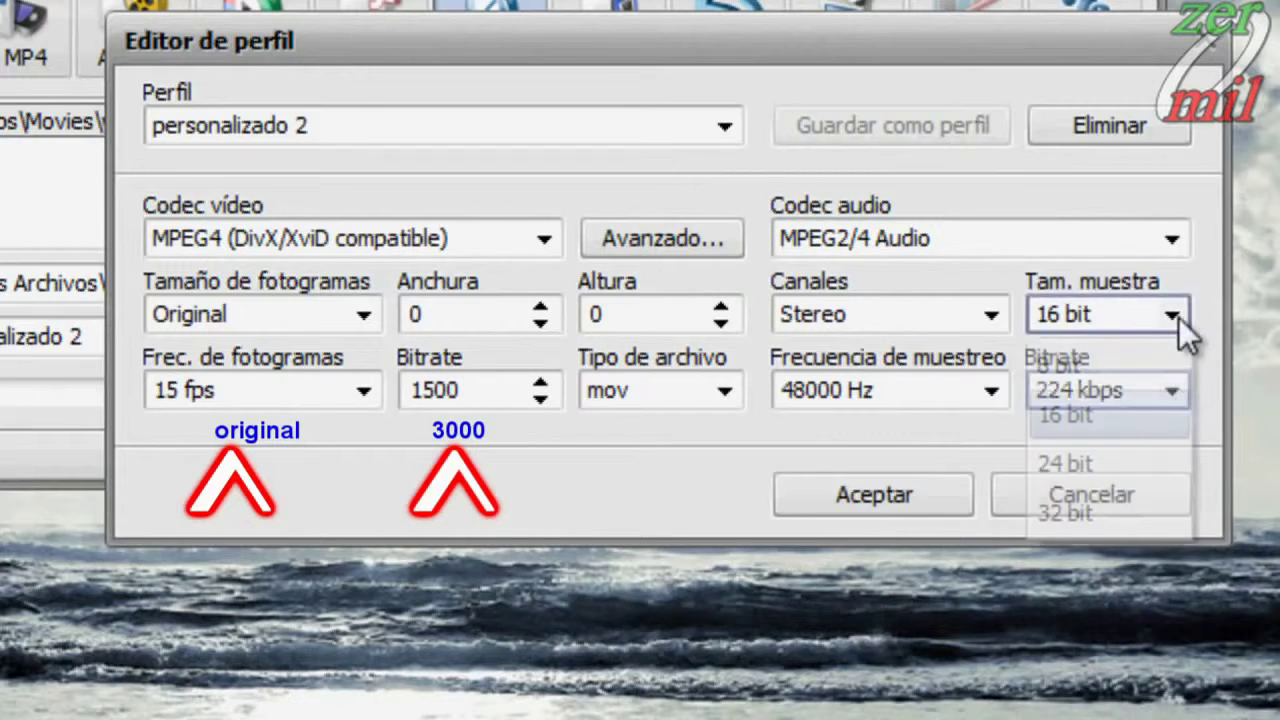
{"action": "left_click", "coordinate": [1178, 317]}
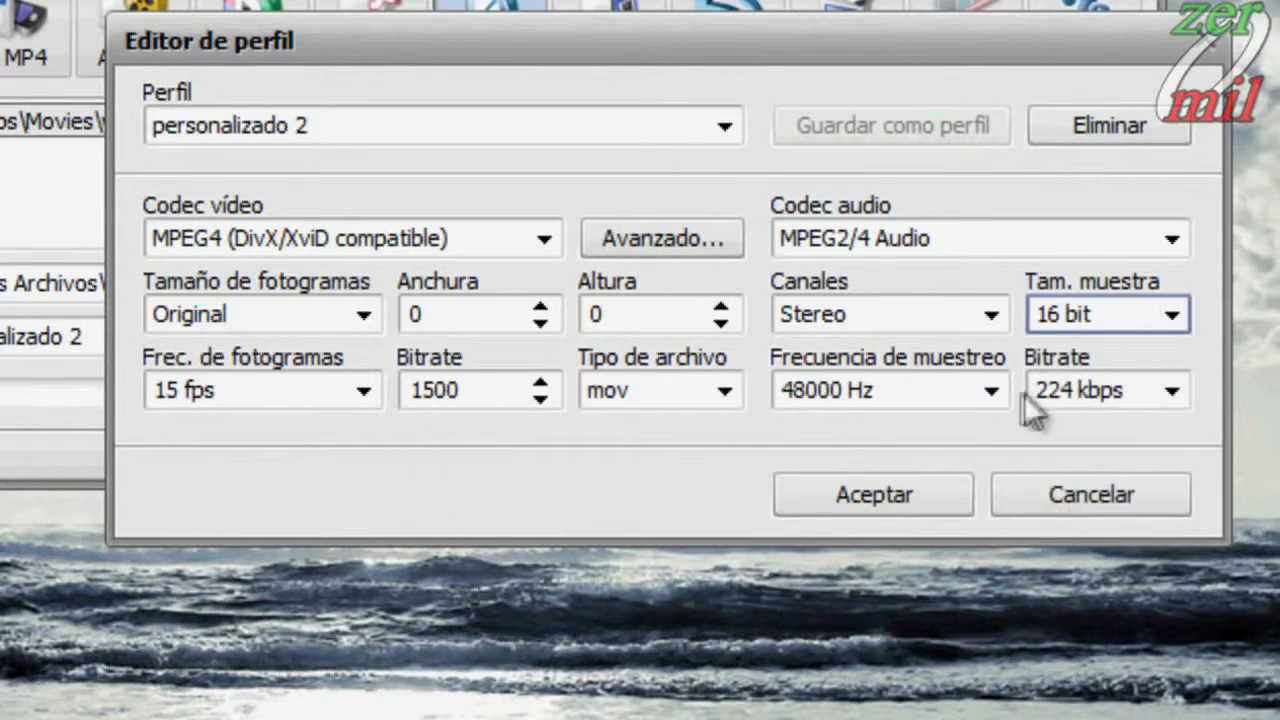
{"action": "left_click", "coordinate": [996, 393]}
{"action": "left_click", "coordinate": [998, 393]}
{"action": "left_click", "coordinate": [727, 403]}
{"action": "left_click", "coordinate": [727, 403]}
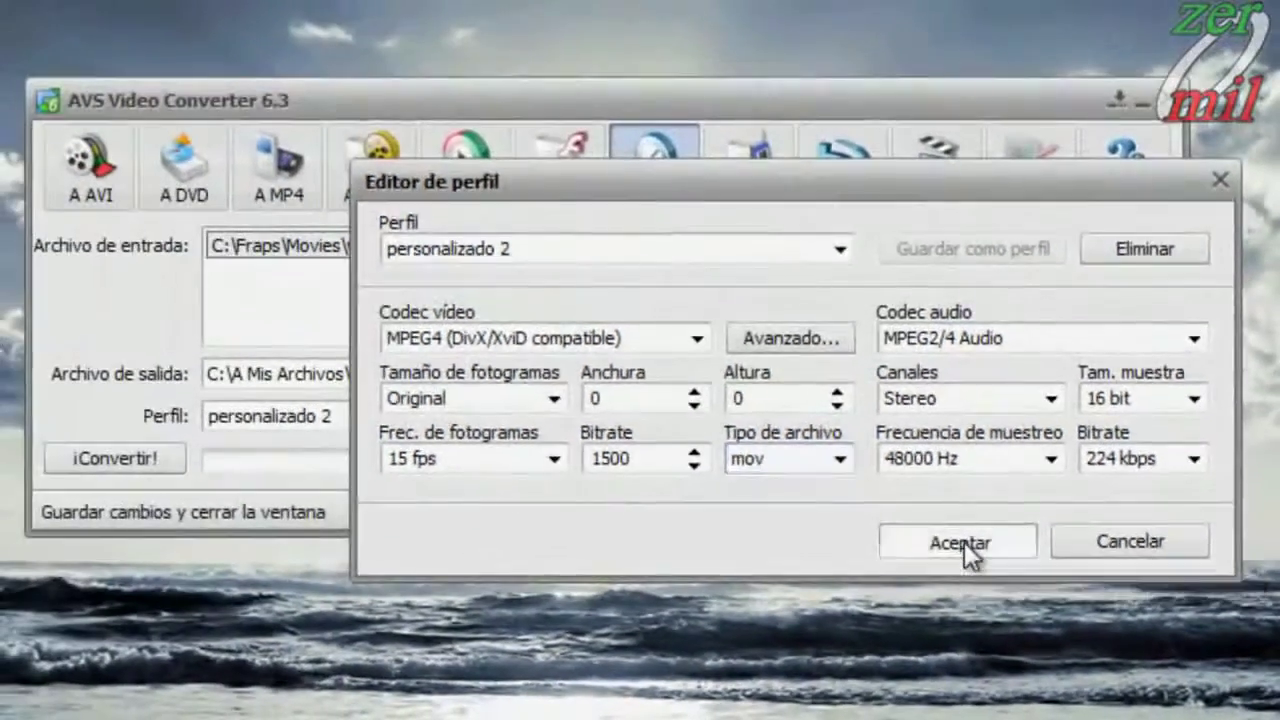
{"action": "left_click", "coordinate": [944, 535]}
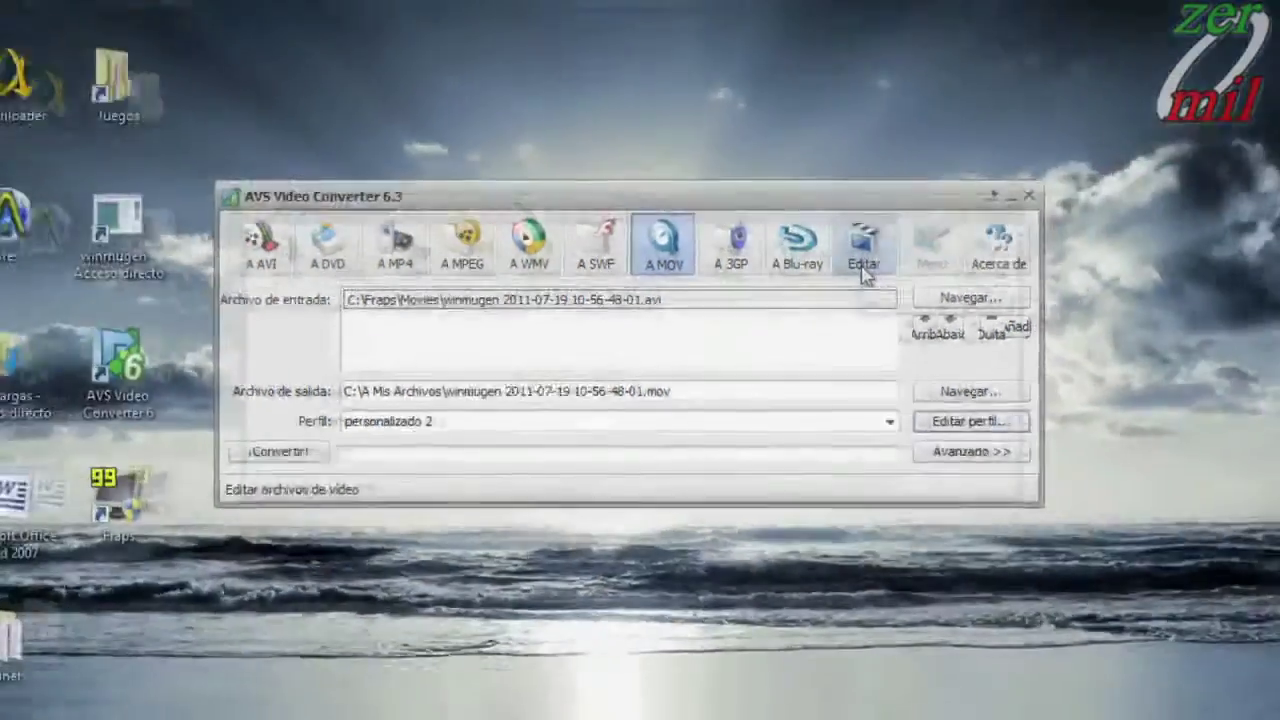
Step: Open the winmugen recording for editing and play it up to the end of the character selection, pausing at about 27 seconds
{"action": "left_click", "coordinate": [866, 274]}
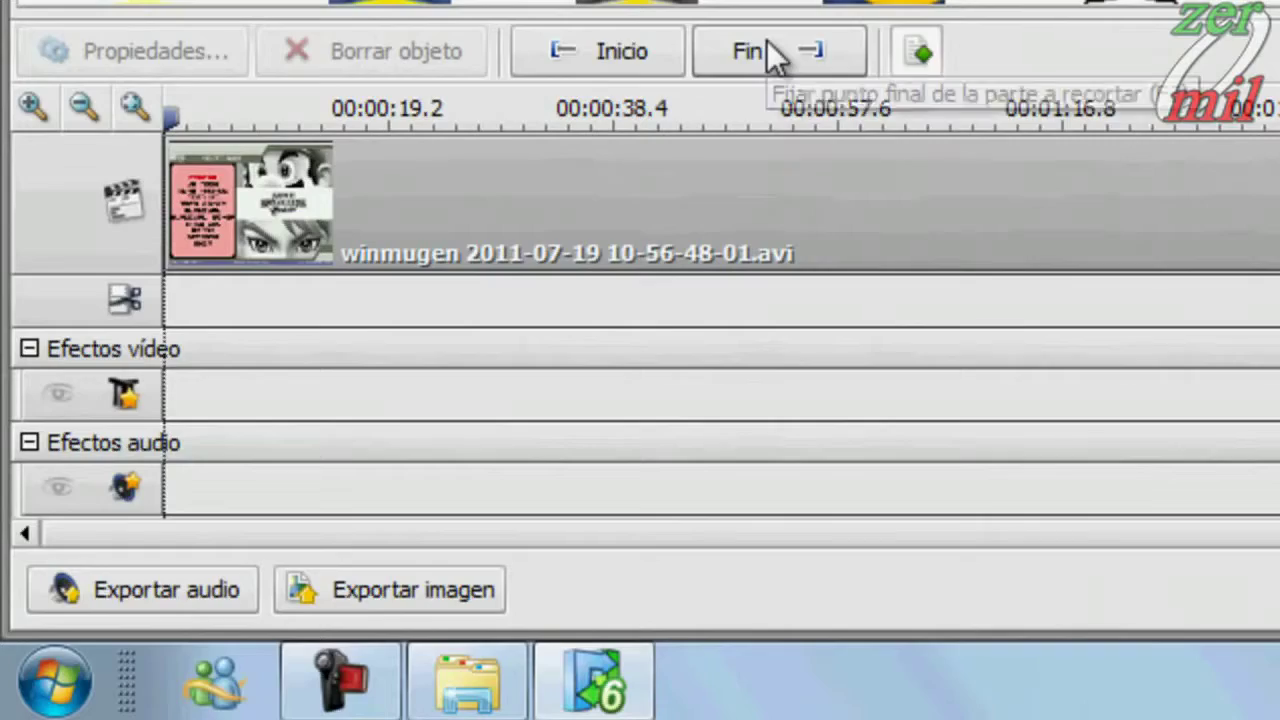
{"action": "left_click", "coordinate": [620, 58]}
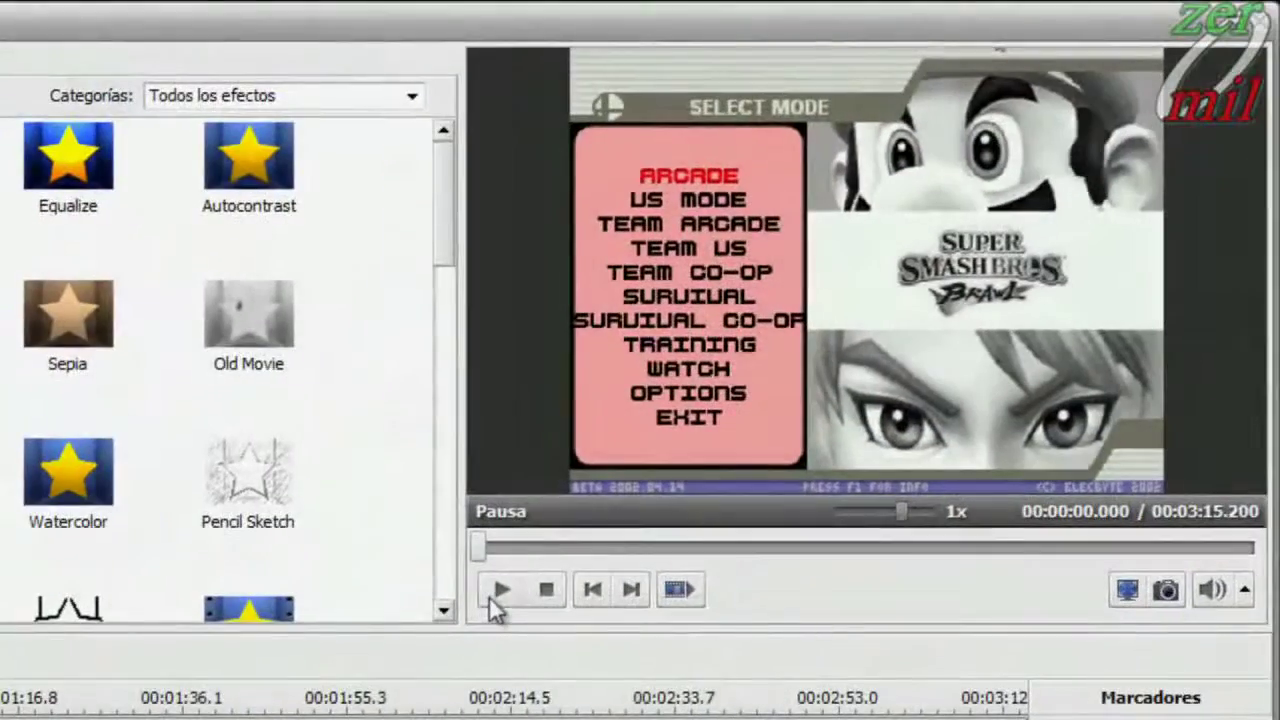
{"action": "left_click", "coordinate": [493, 595]}
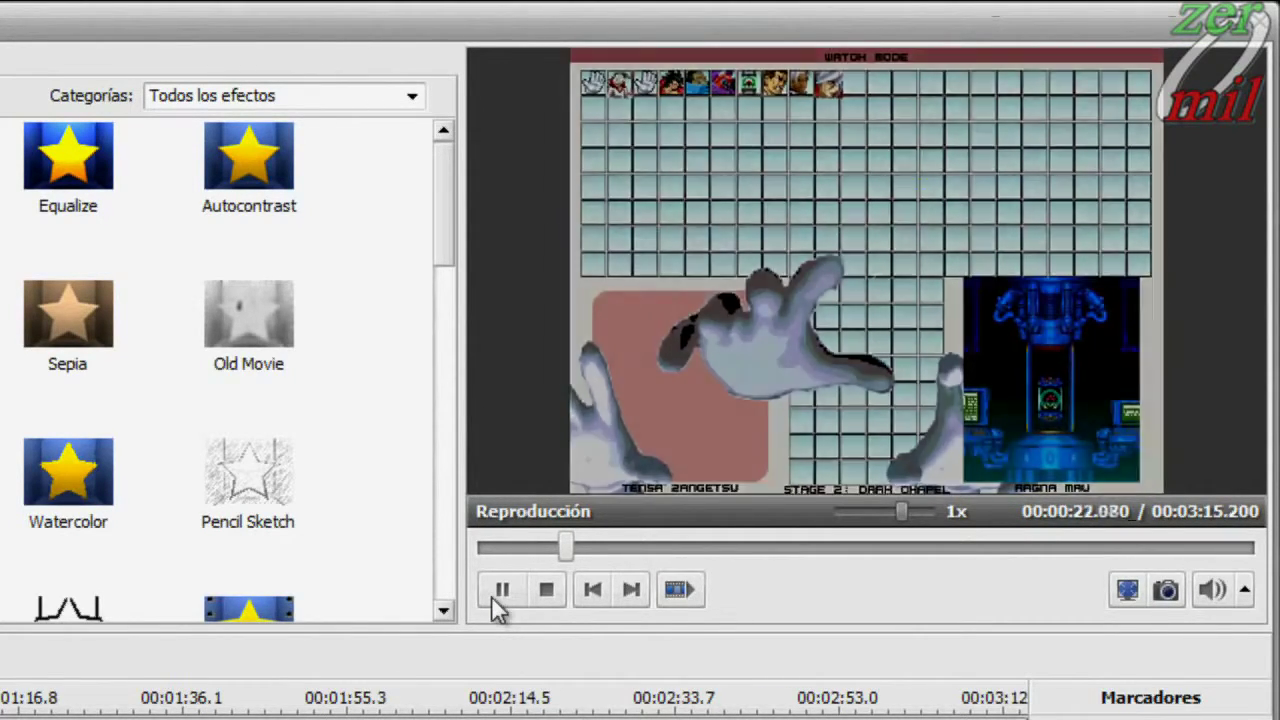
{"action": "left_click", "coordinate": [497, 592]}
{"action": "left_click", "coordinate": [492, 598]}
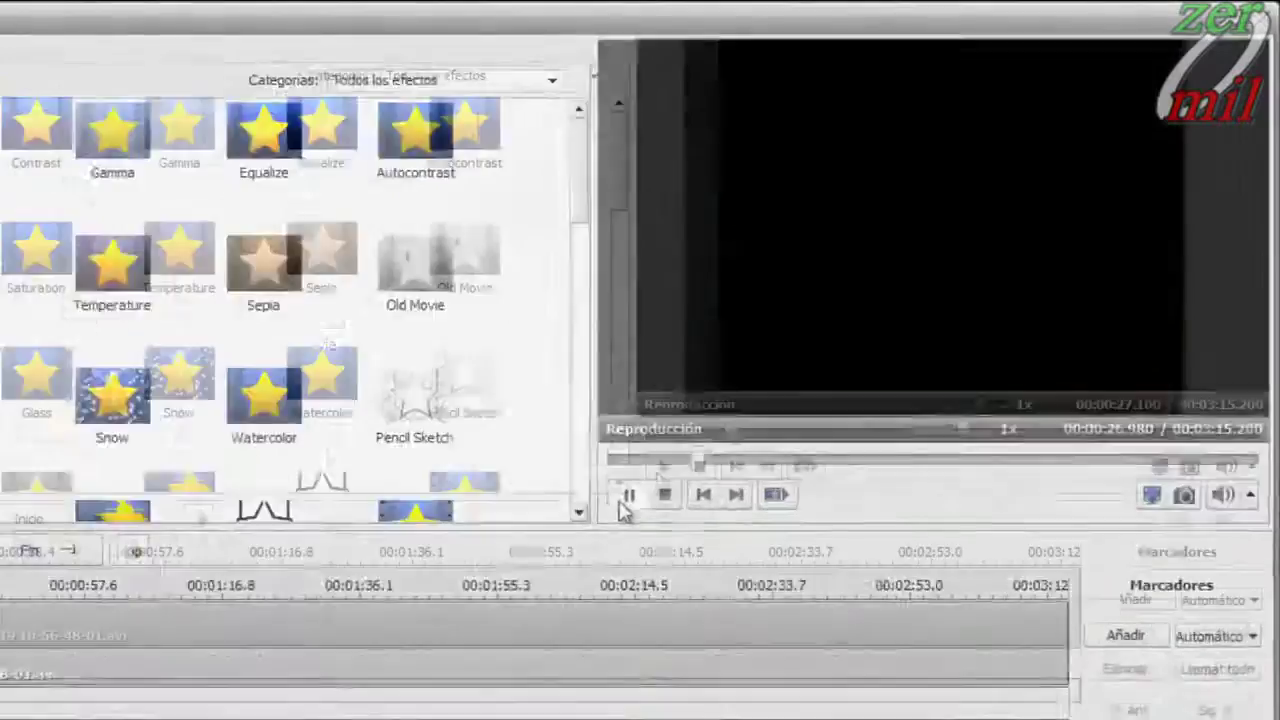
{"action": "left_click", "coordinate": [628, 495]}
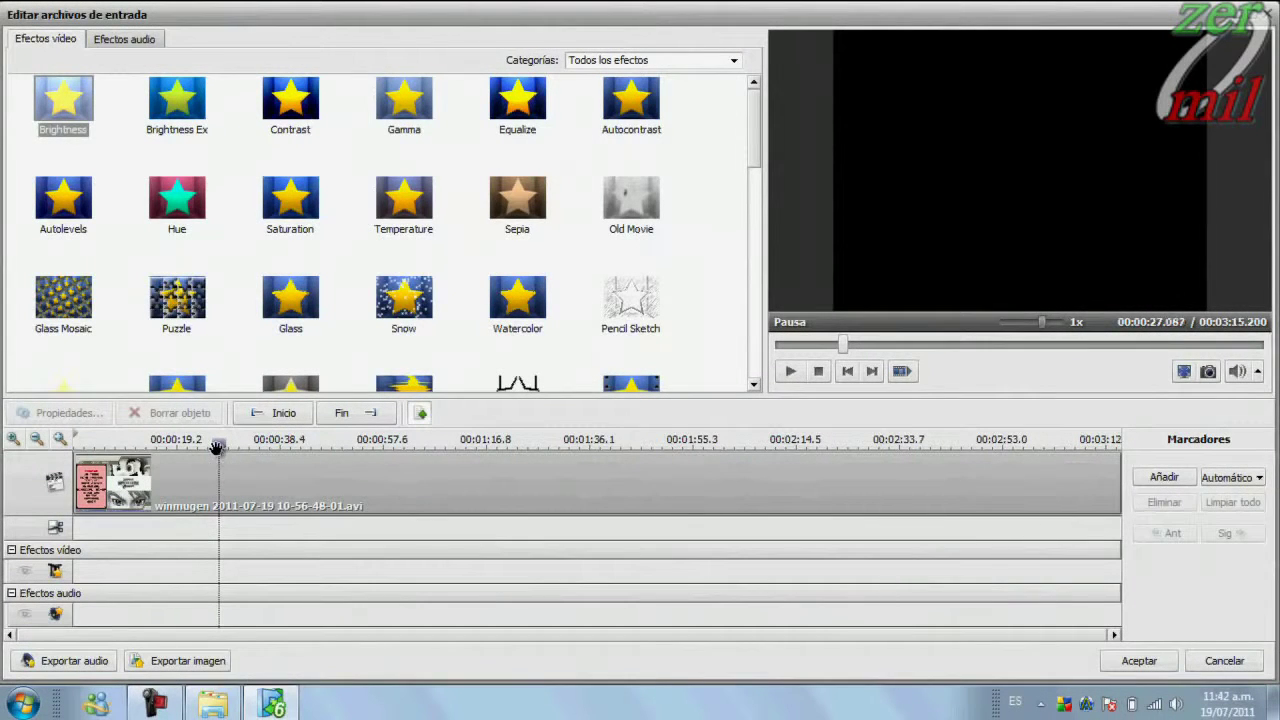
Step: Fine-tune the playhead to about 00:00:27.023 and mark the opening section from the start to there as the part to cut
{"action": "left_click", "coordinate": [217, 447]}
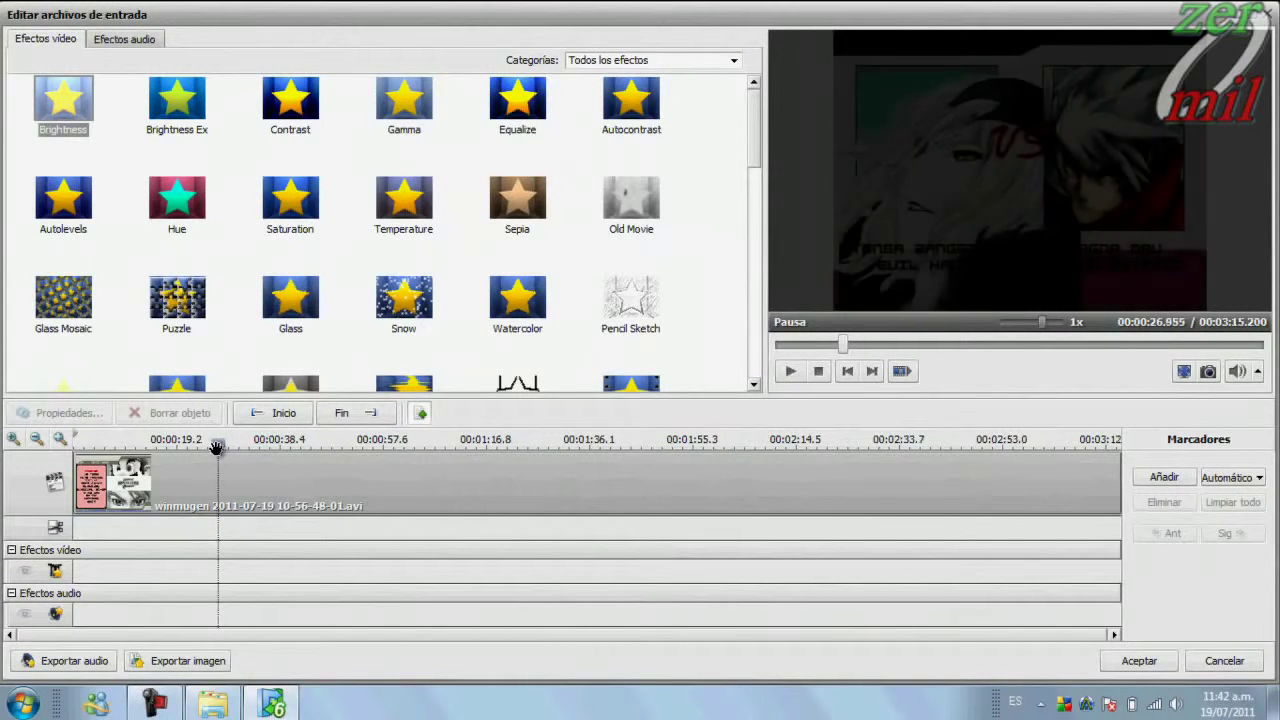
{"action": "left_click", "coordinate": [217, 447]}
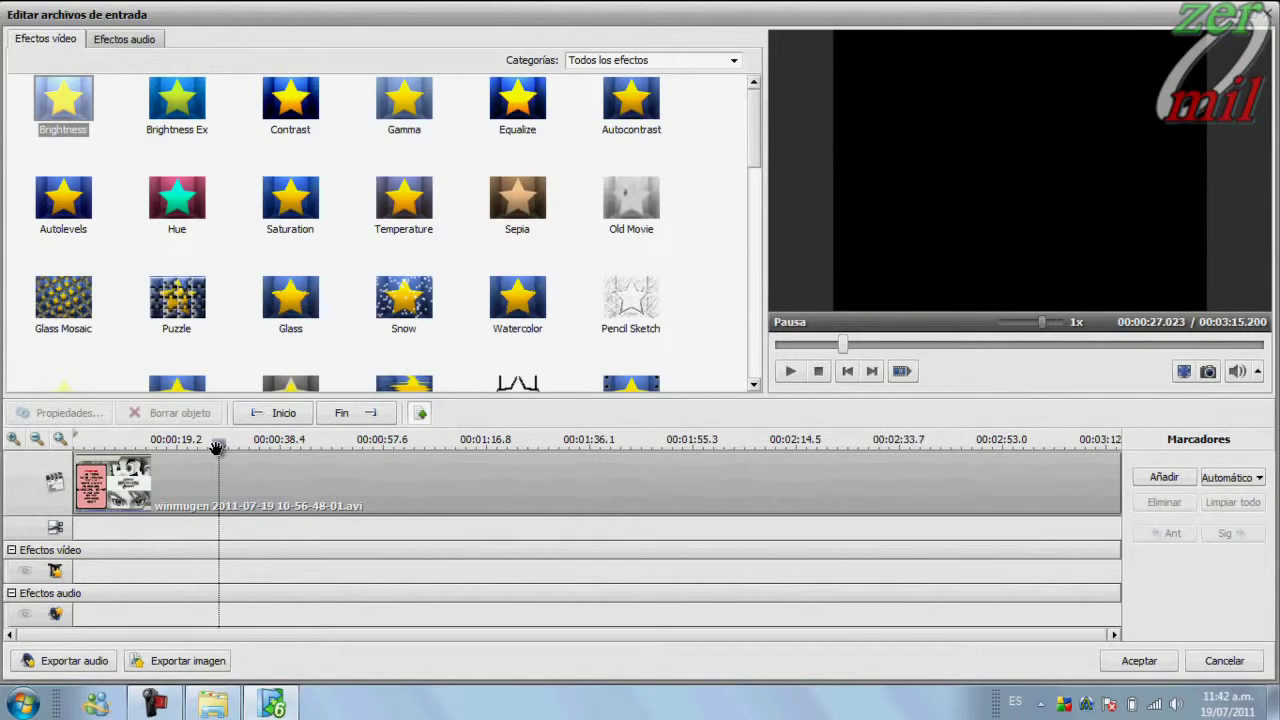
{"action": "left_click", "coordinate": [370, 416]}
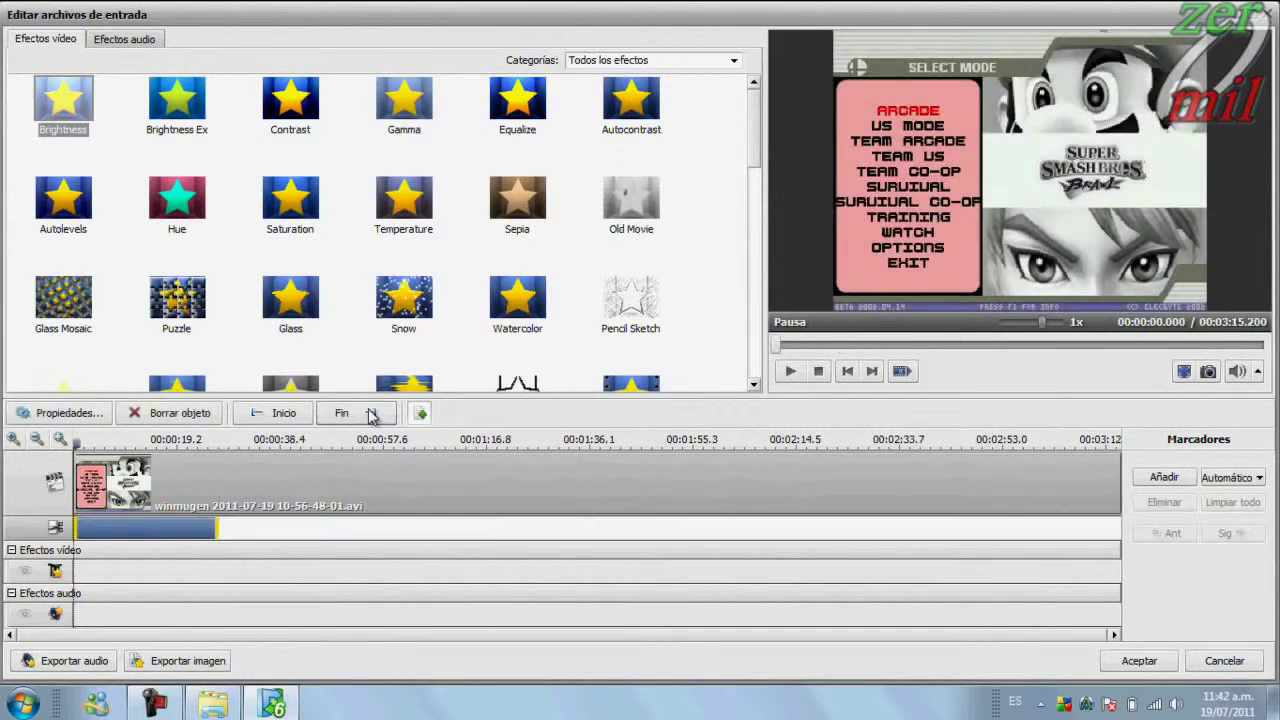
{"action": "left_click", "coordinate": [219, 538]}
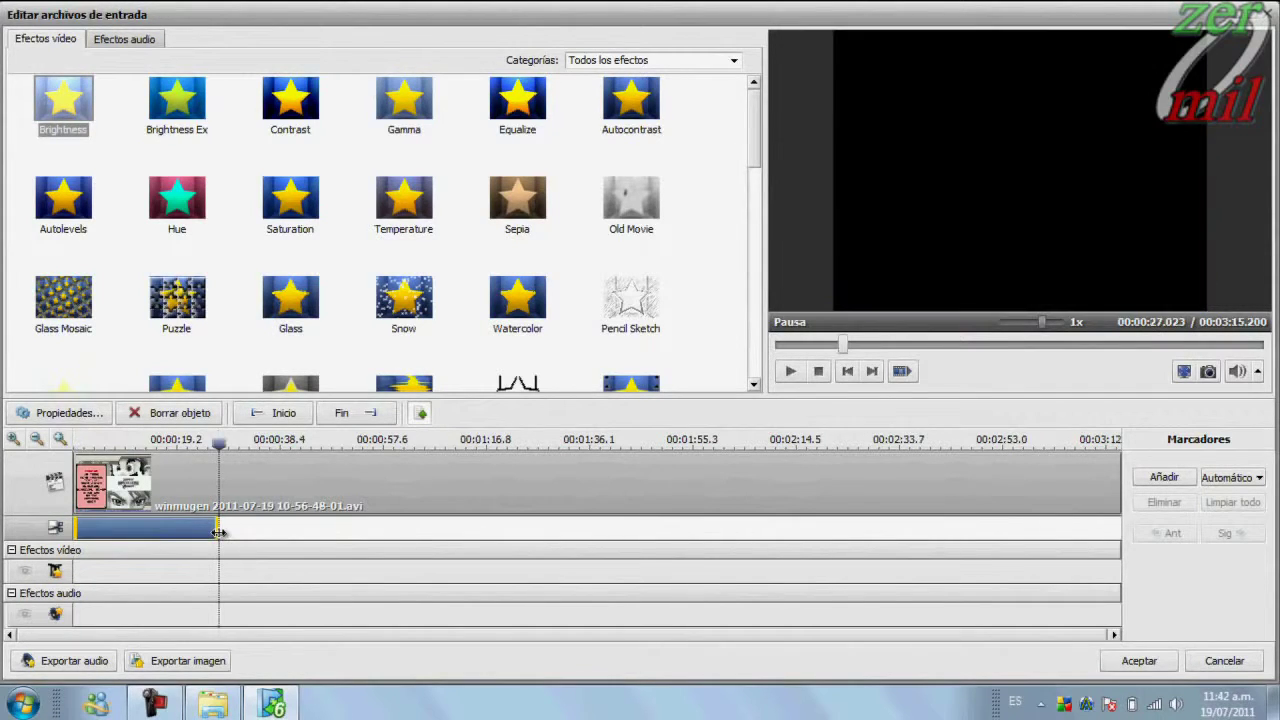
Step: Mark the ending from about 00:03:10.284 to the end of the recording as a second part to cut, and close the editor
{"action": "left_click_drag", "start_coordinate": [218, 443], "coordinate": [1078, 442]}
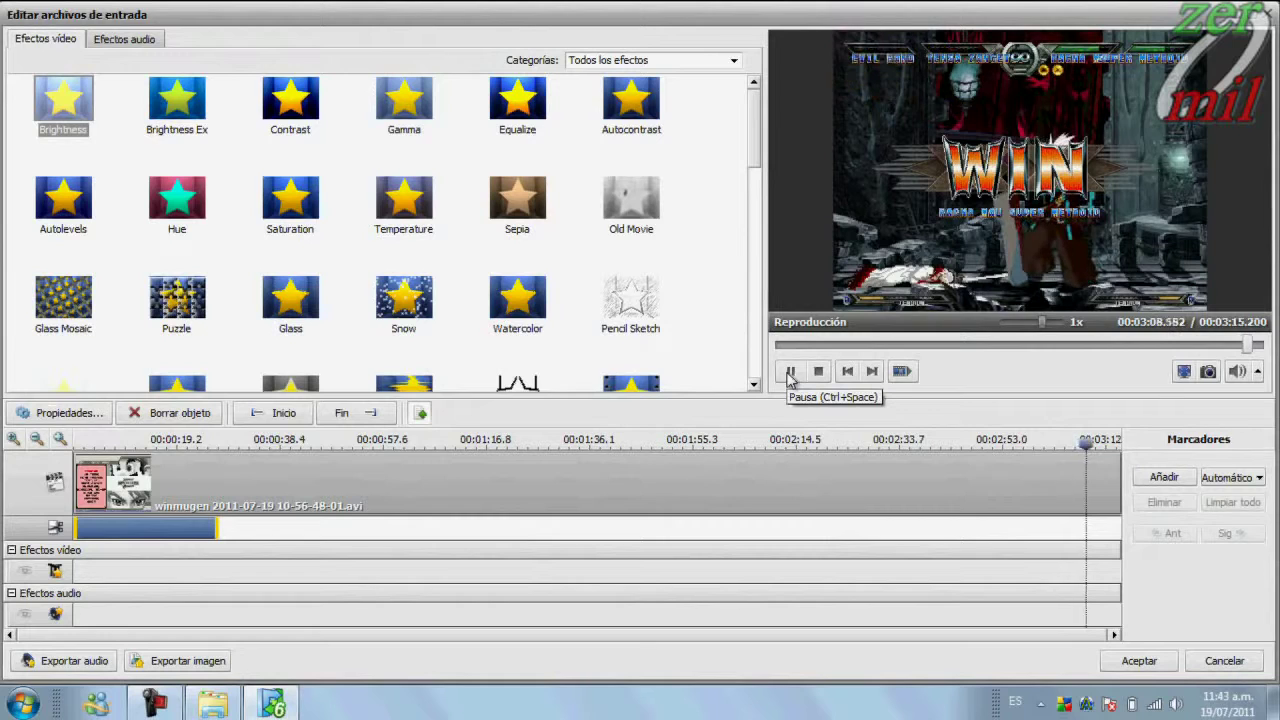
{"action": "left_click", "coordinate": [790, 372]}
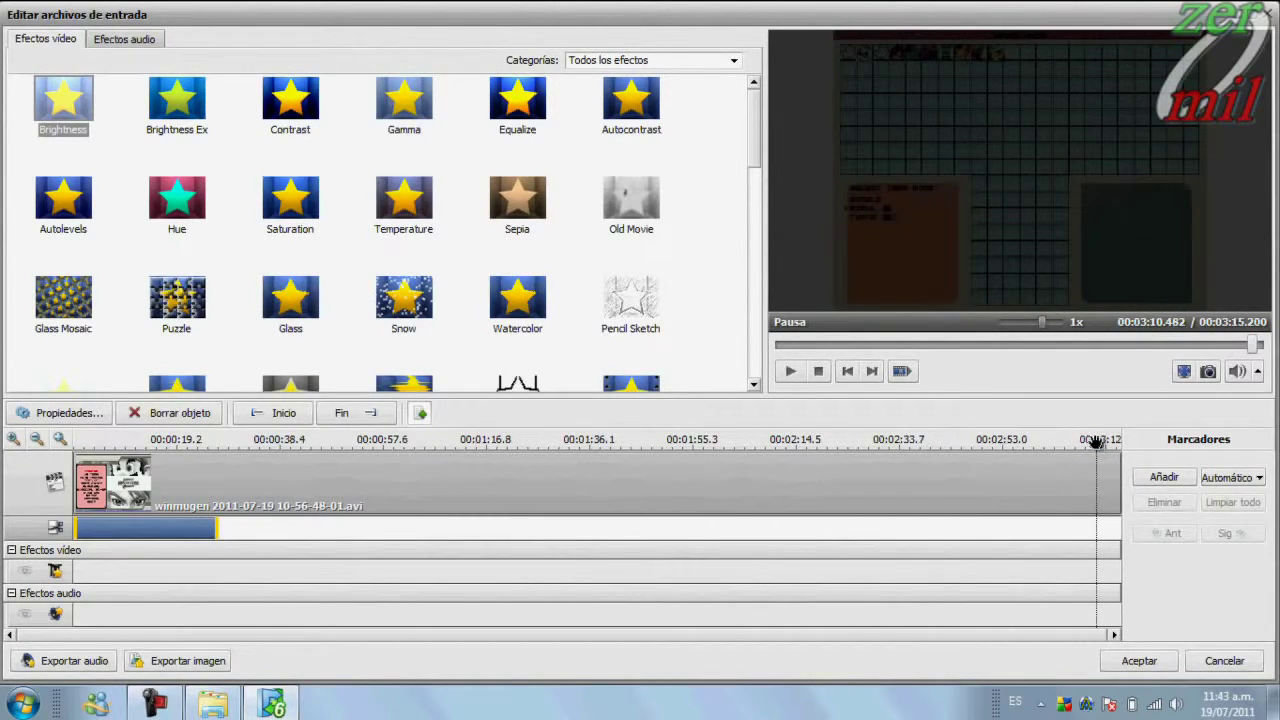
{"action": "left_click_drag", "start_coordinate": [1096, 441], "coordinate": [1095, 441]}
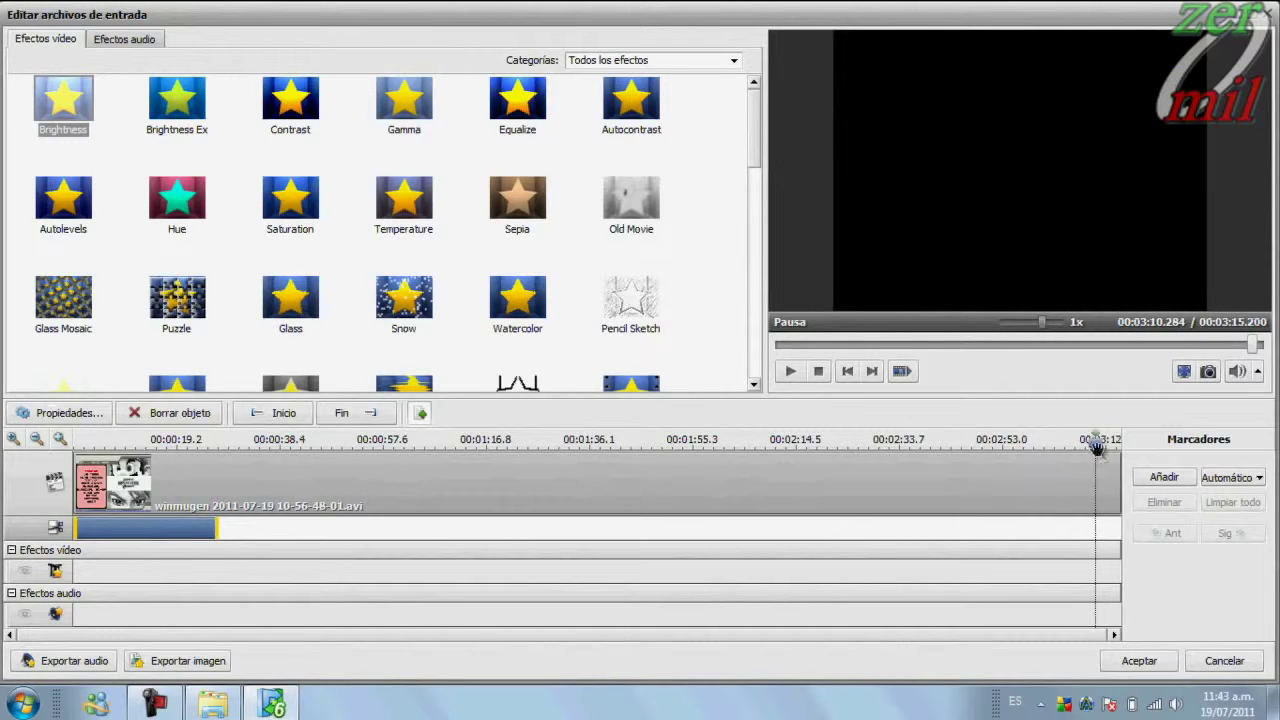
{"action": "left_click_drag", "start_coordinate": [1097, 444], "coordinate": [1125, 452]}
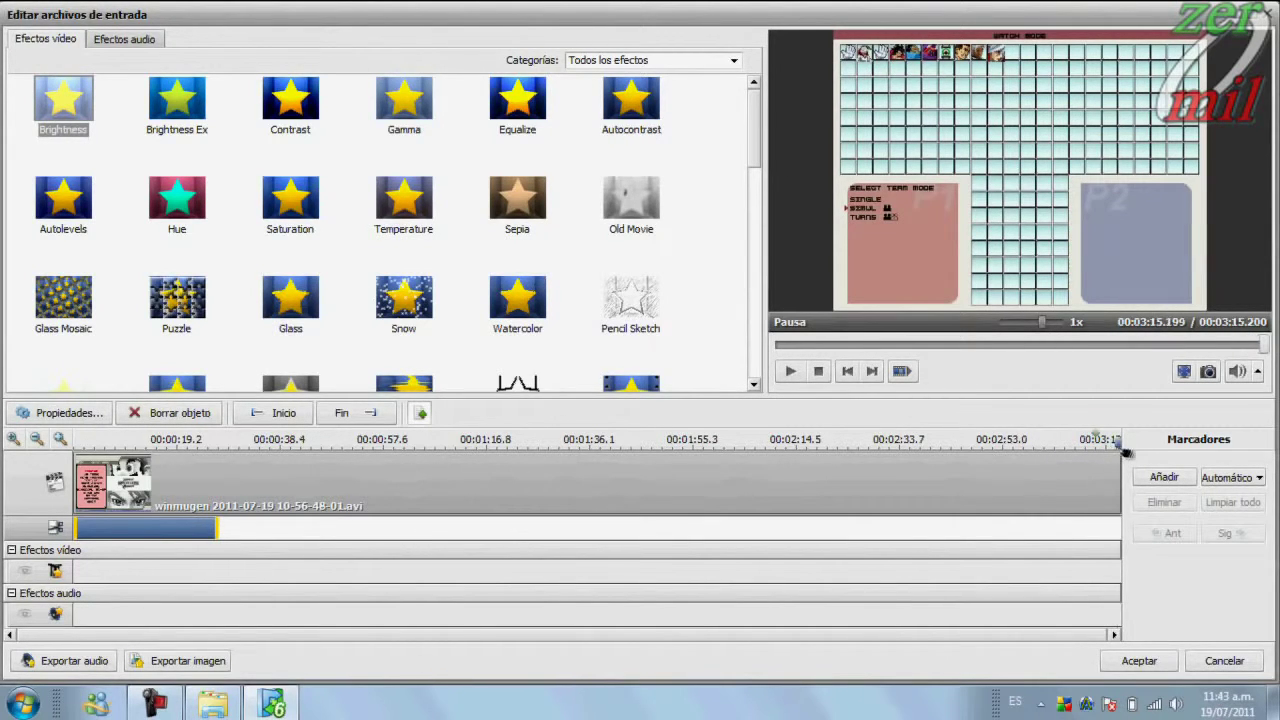
{"action": "left_click", "coordinate": [371, 413]}
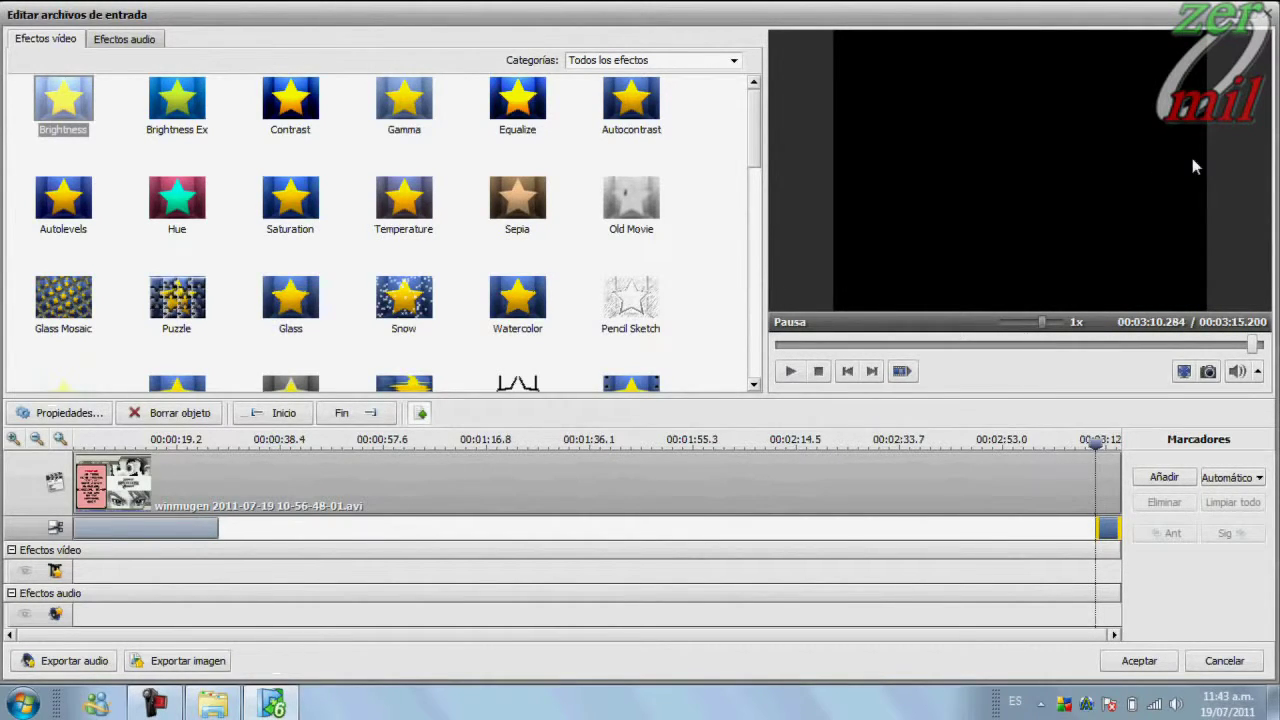
{"action": "left_click", "coordinate": [1269, 15]}
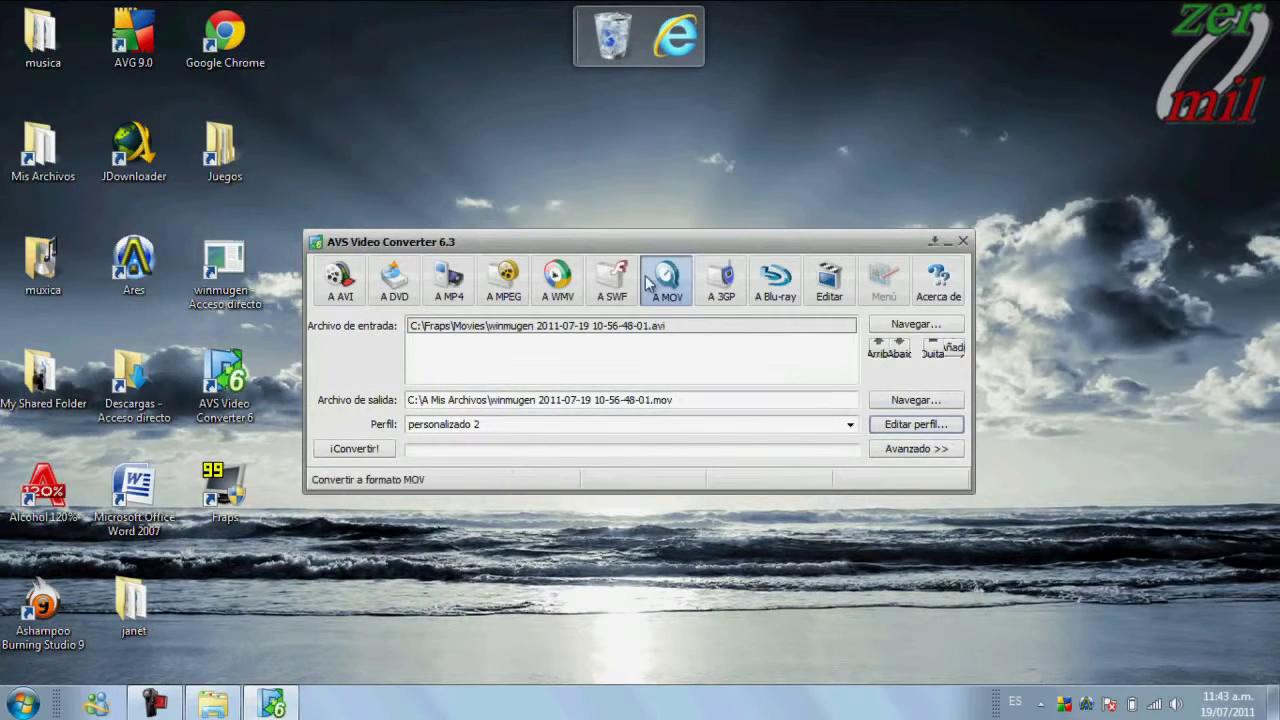
Step: Name the output file grabación 1 in the A Mis Archivos folder and start the MOV conversion
{"action": "left_click_drag", "start_coordinate": [684, 238], "coordinate": [722, 226]}
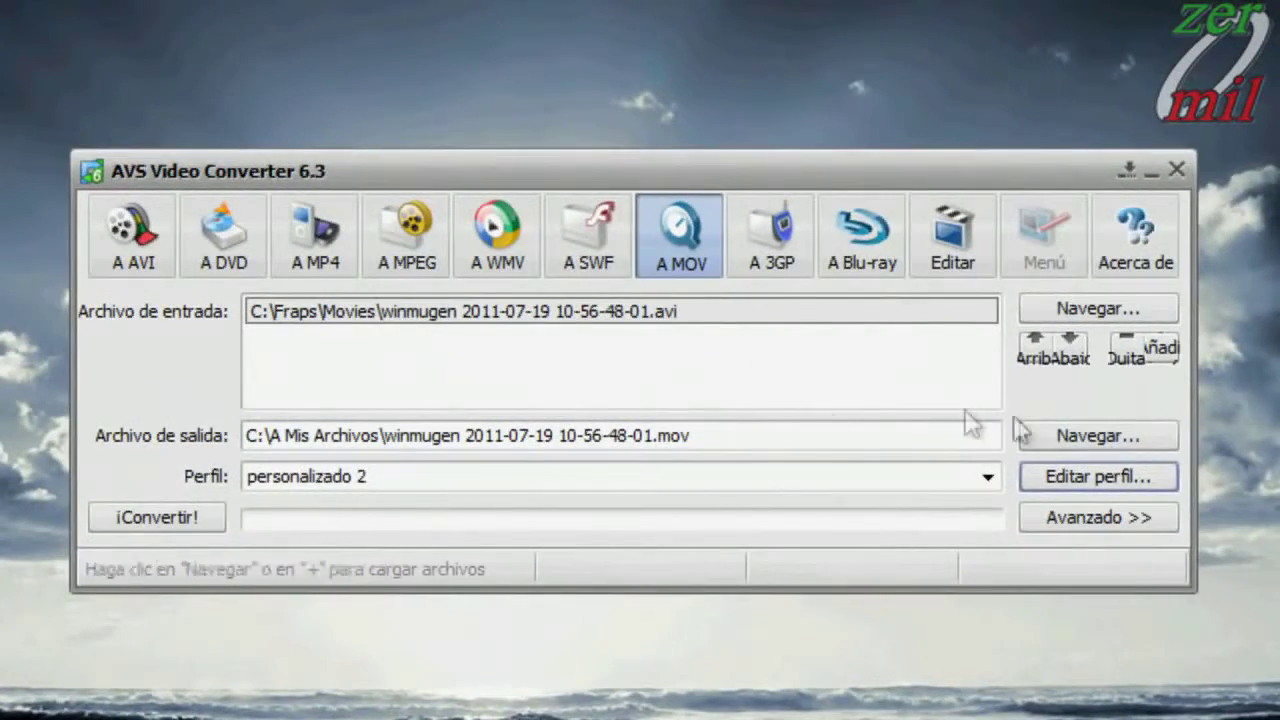
{"action": "left_click", "coordinate": [1065, 437]}
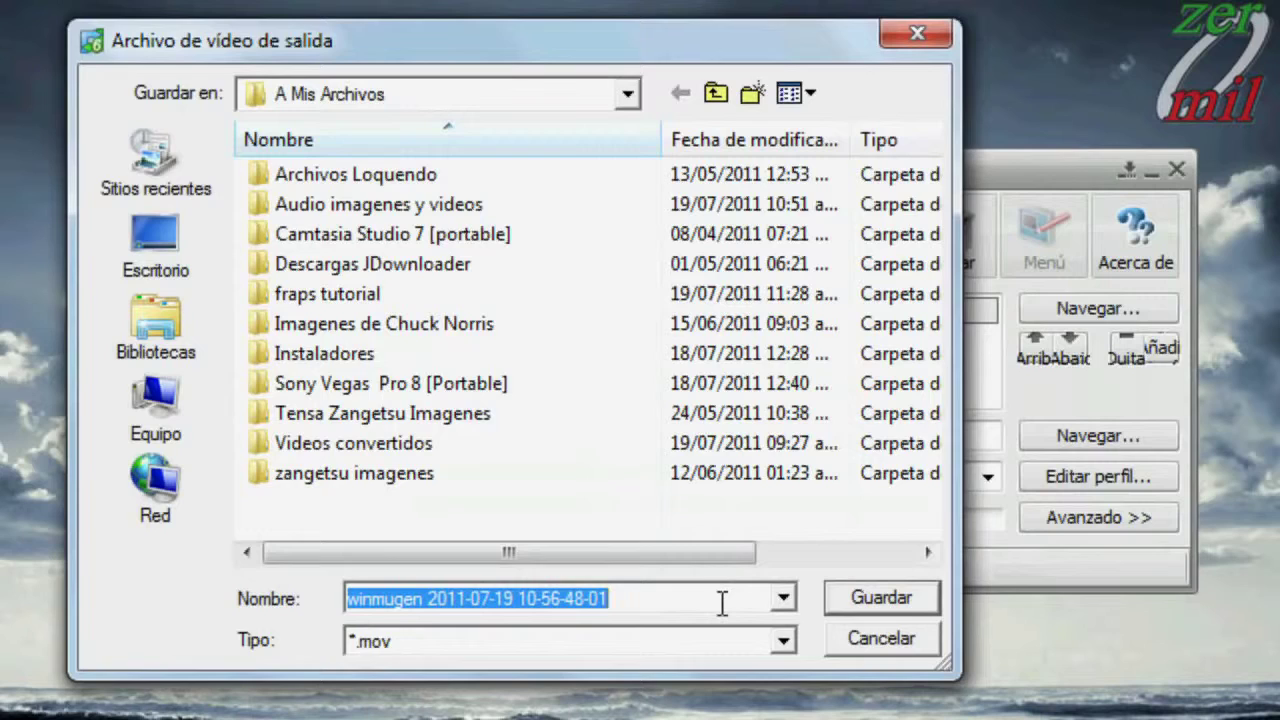
{"action": "key", "text": "BackSpace"}
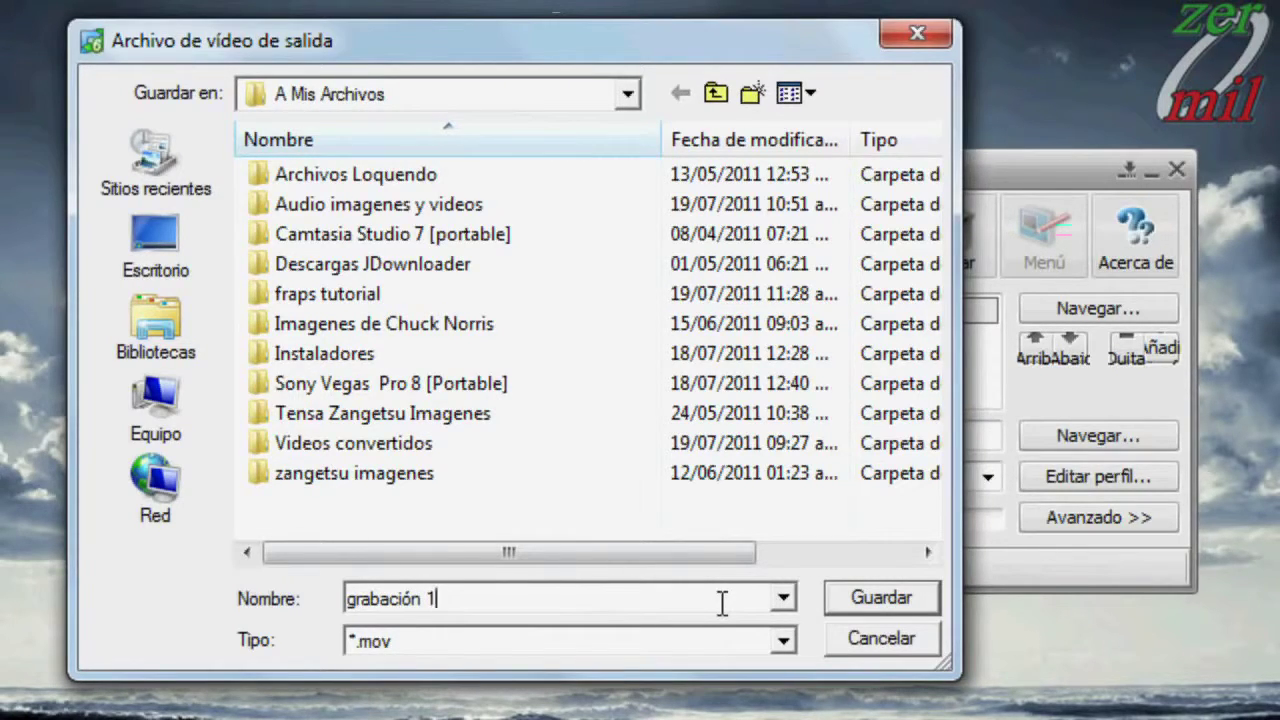
{"action": "left_click", "coordinate": [880, 598]}
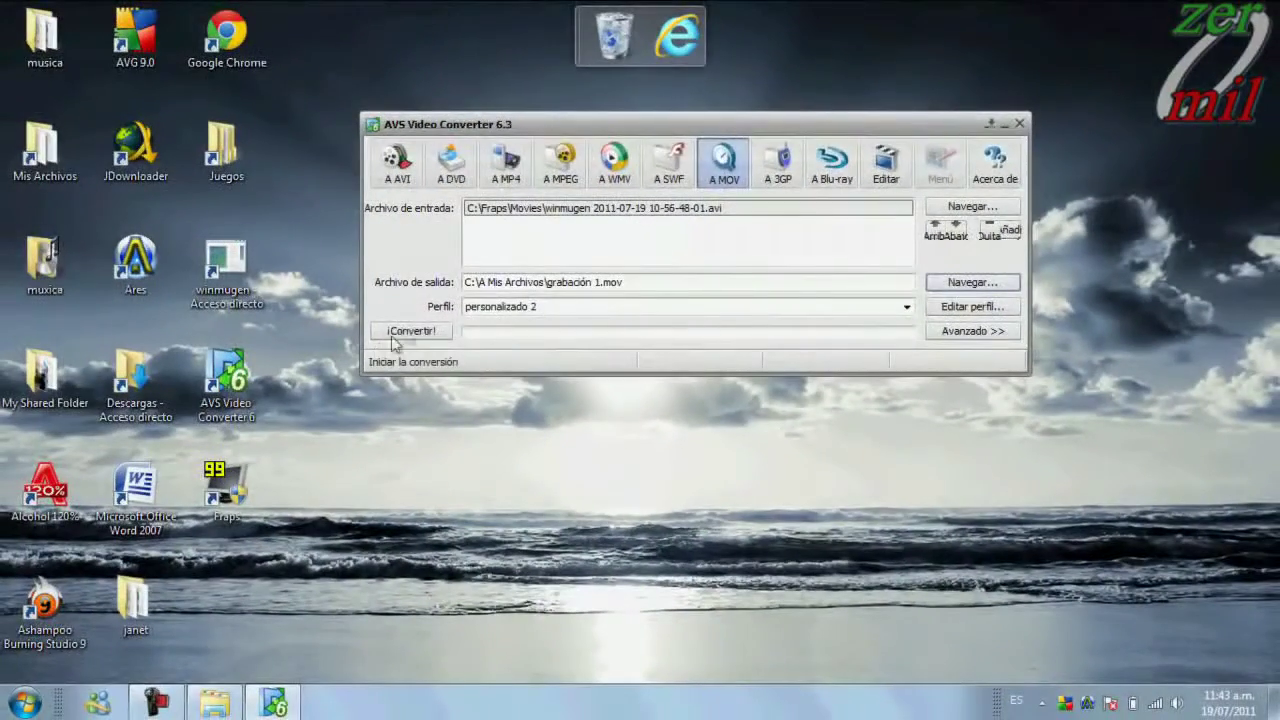
{"action": "left_click", "coordinate": [216, 408]}
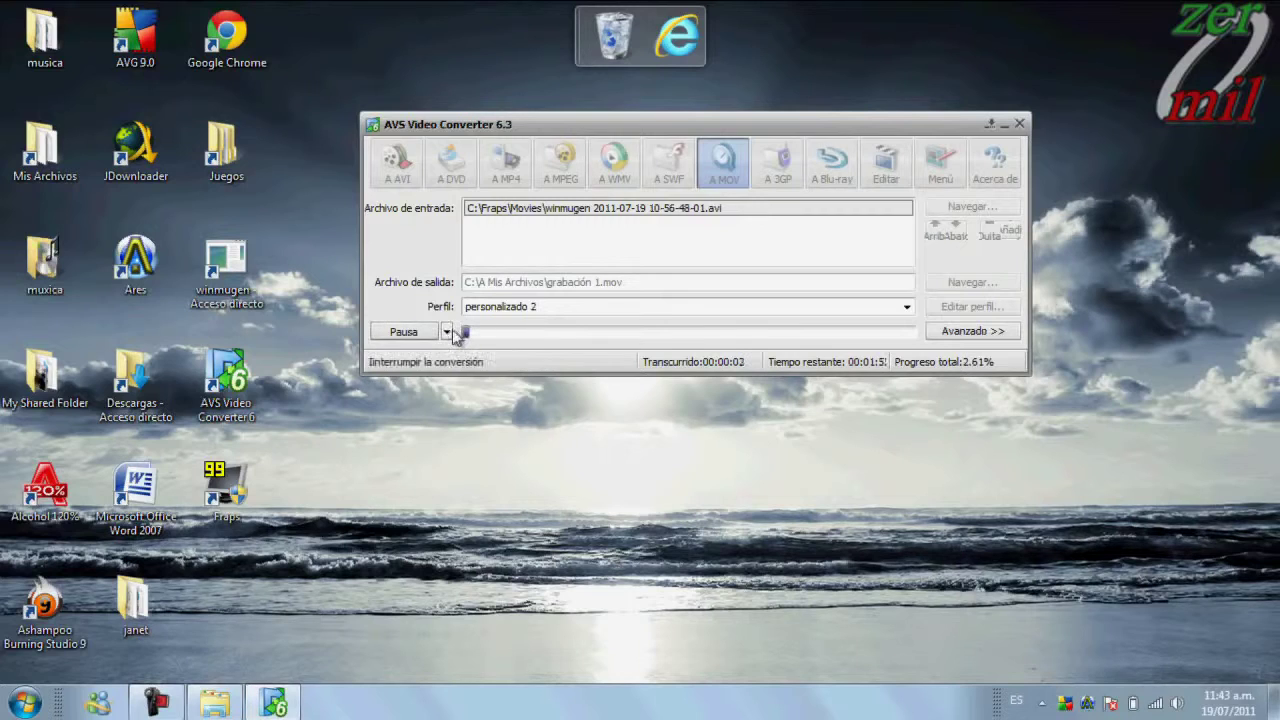
Step: Examine the priority options of the running conversion
{"action": "left_click", "coordinate": [447, 331]}
{"action": "mouse_move", "coordinate": [507, 440]}
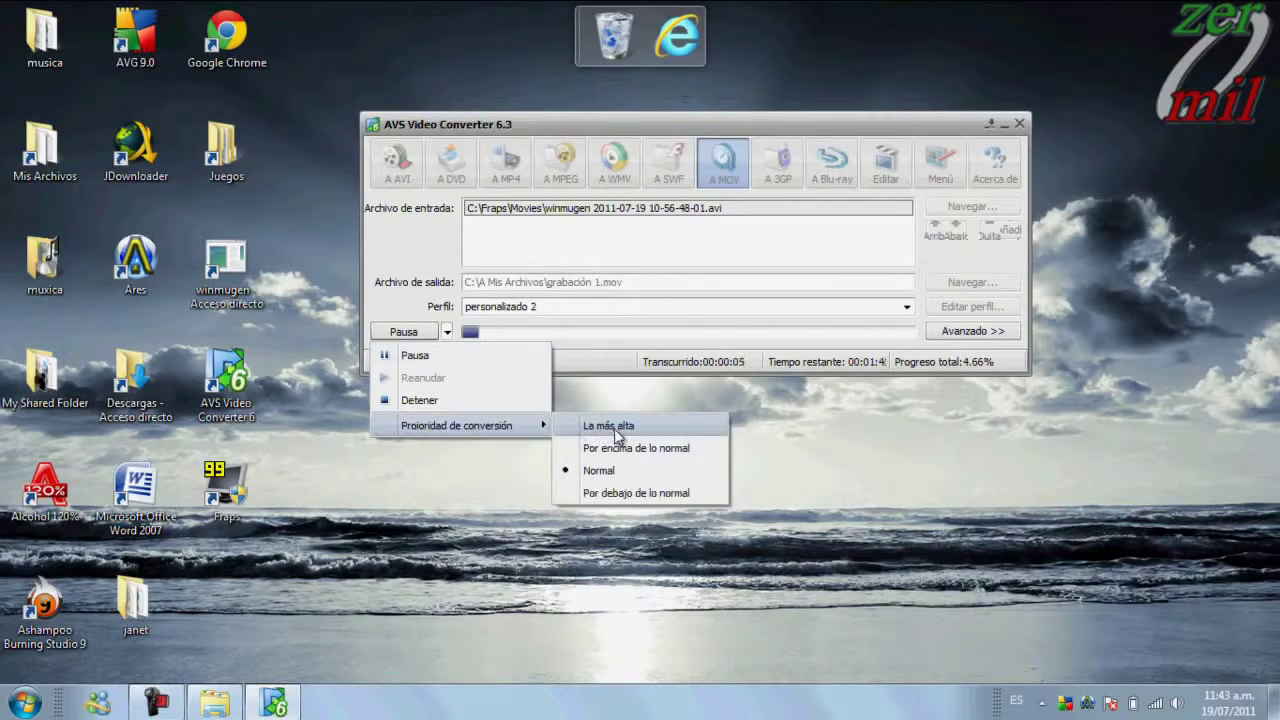
{"action": "left_click", "coordinate": [370, 490]}
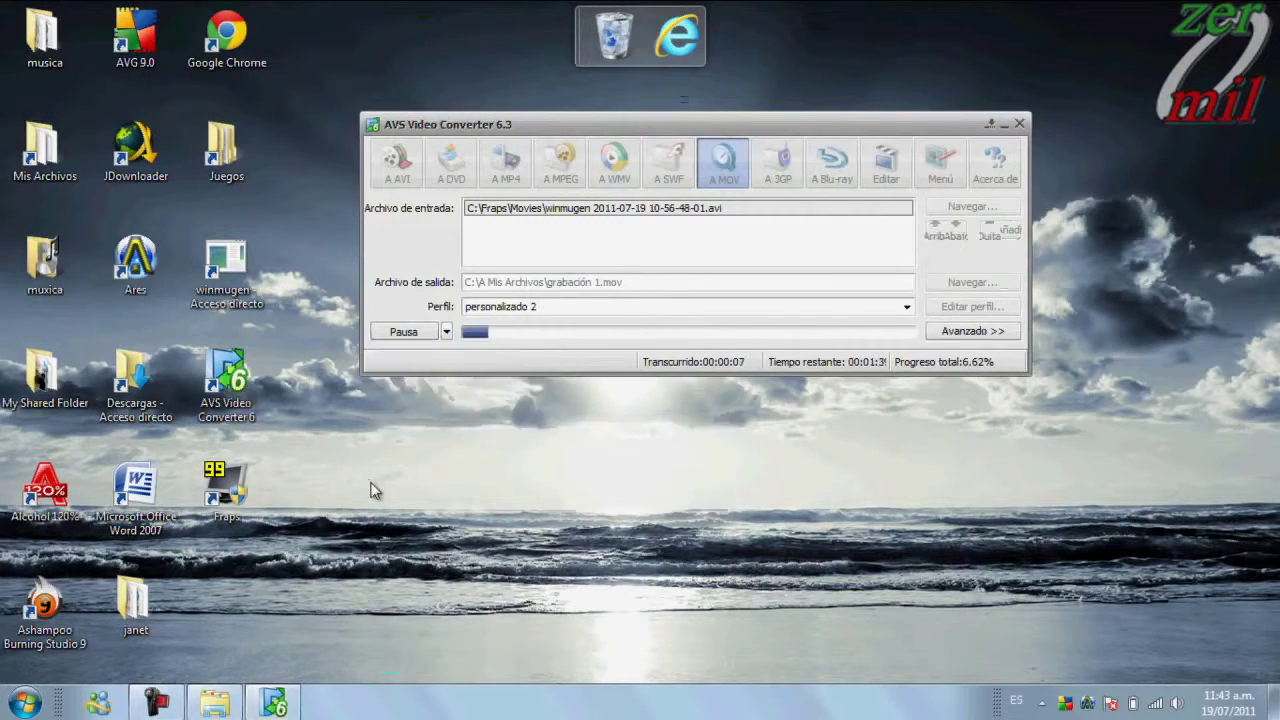
Step: Show the advanced settings with the video preview during the conversion, and open the output folder once it finishes
{"action": "left_click", "coordinate": [951, 335]}
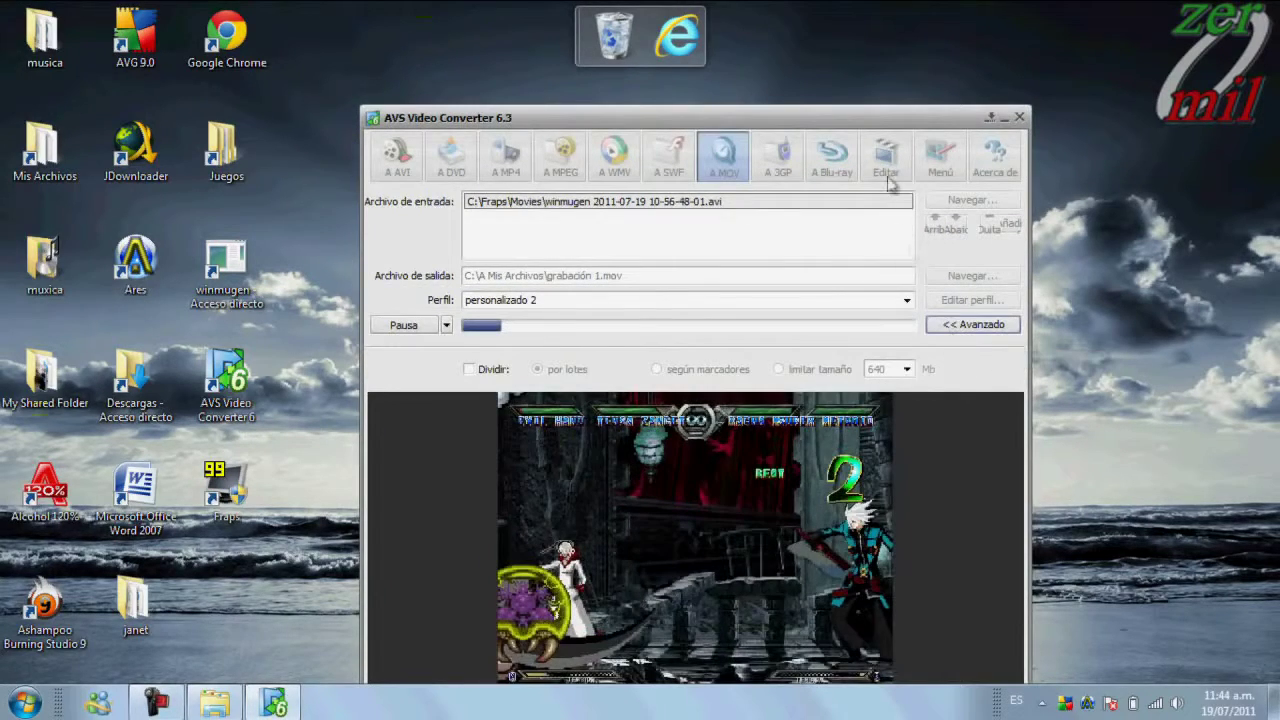
{"action": "left_click_drag", "start_coordinate": [880, 124], "coordinate": [875, 104]}
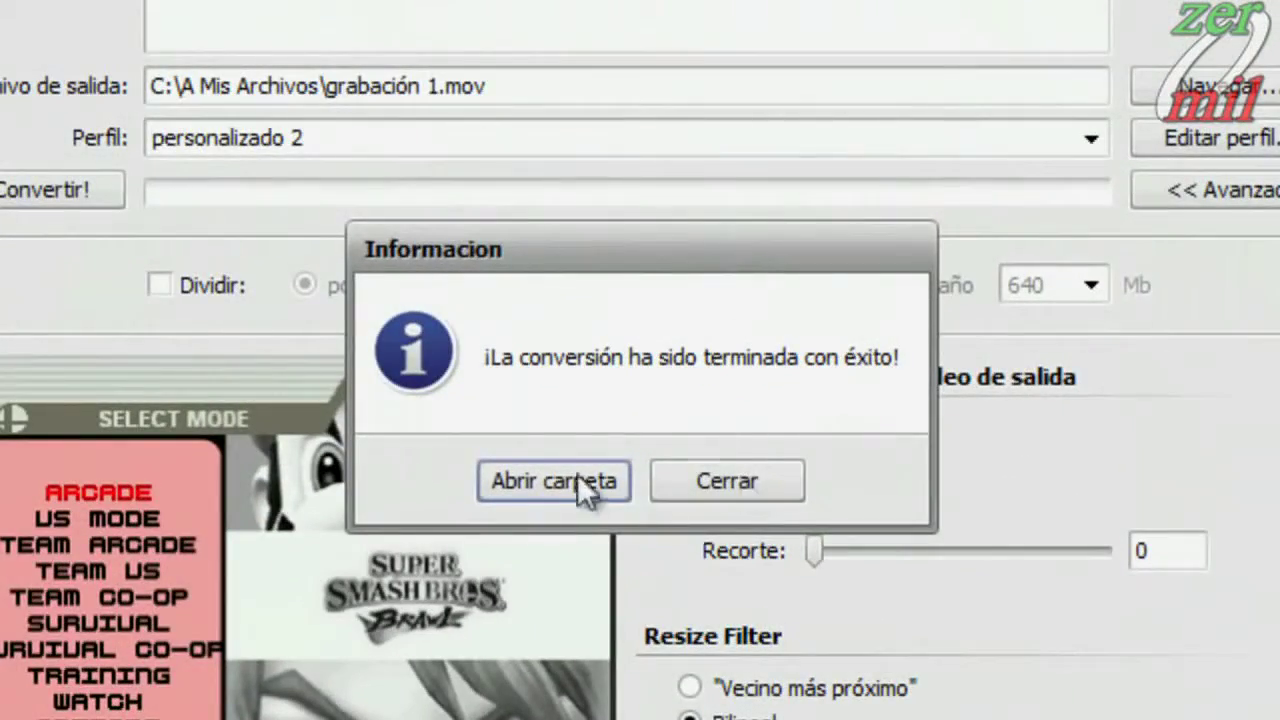
{"action": "left_click", "coordinate": [571, 477]}
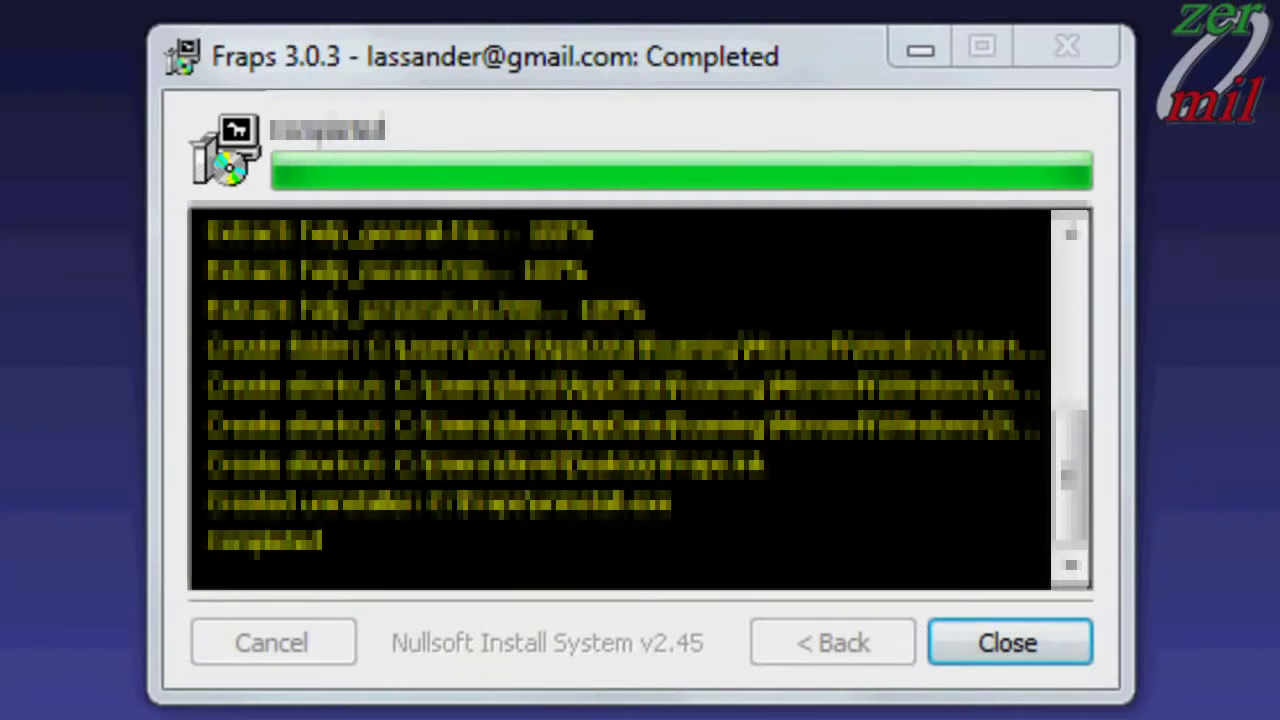
Step: Close the completed Fraps installer and launch Fraps from the desktop
{"action": "left_click", "coordinate": [1034, 641]}
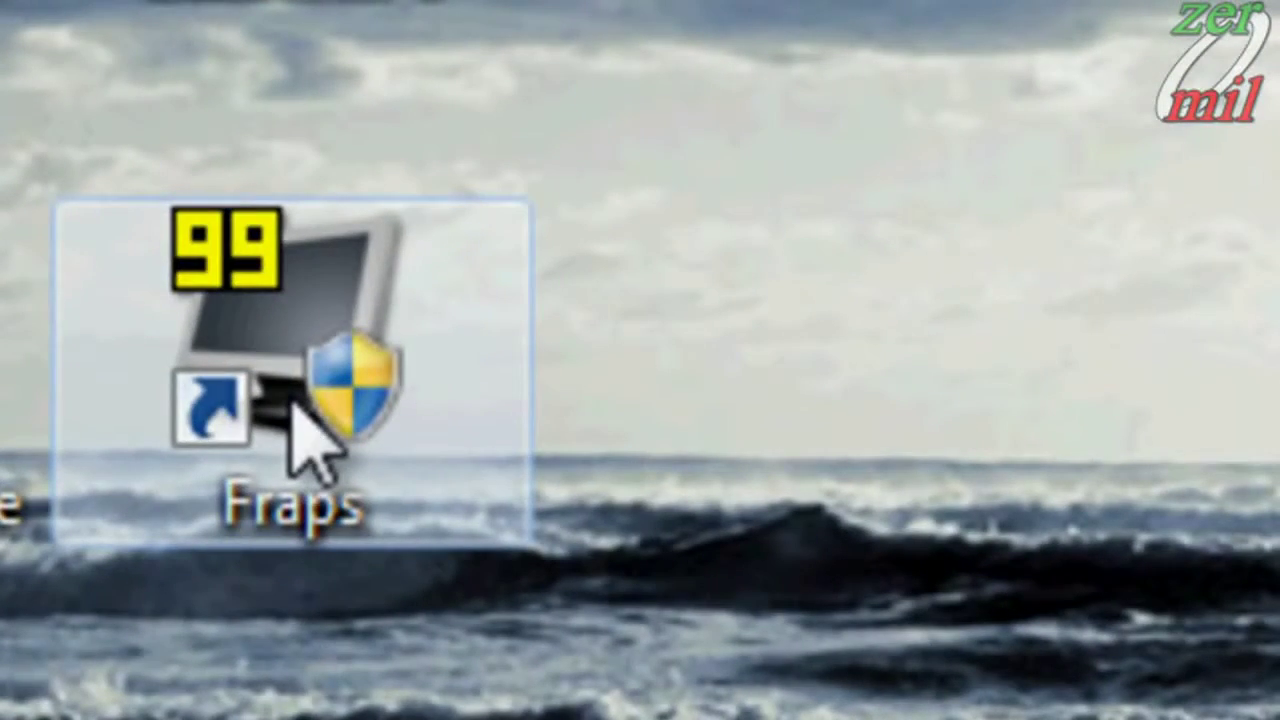
{"action": "double_click", "coordinate": [295, 412]}
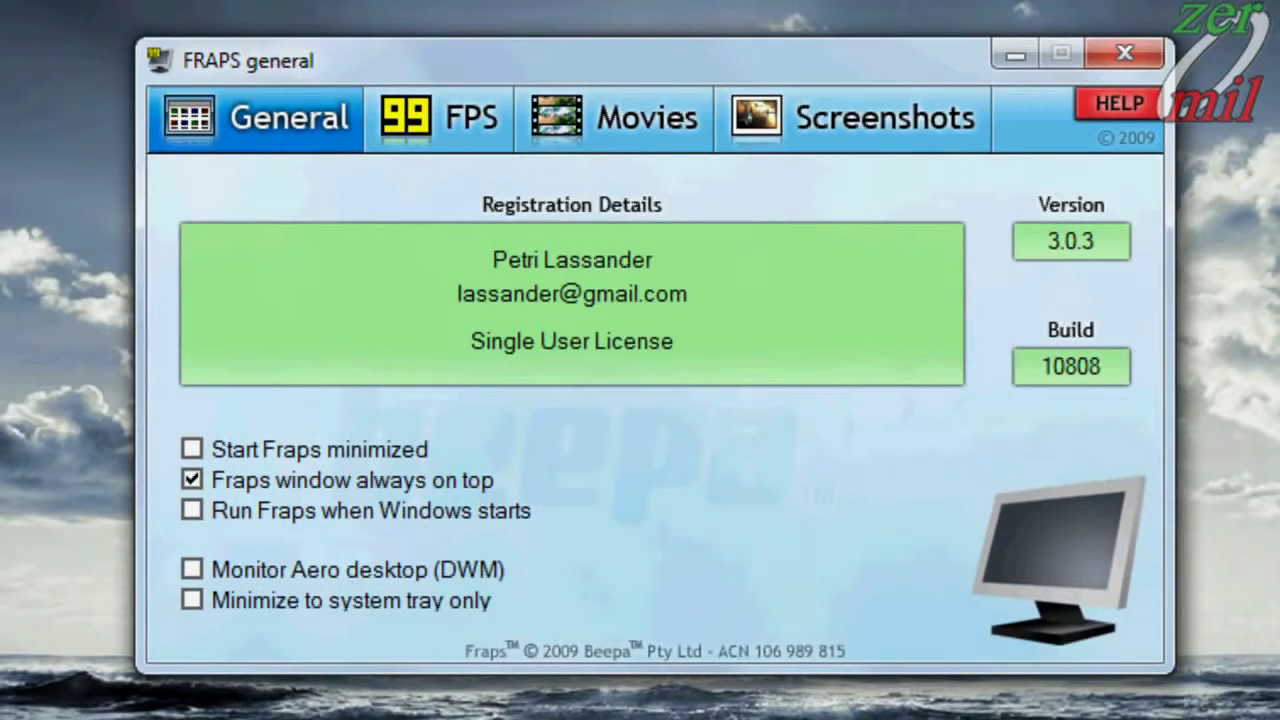
Step: Set the overlay hotkey in the Fraps FPS settings to +
{"action": "left_click", "coordinate": [440, 118]}
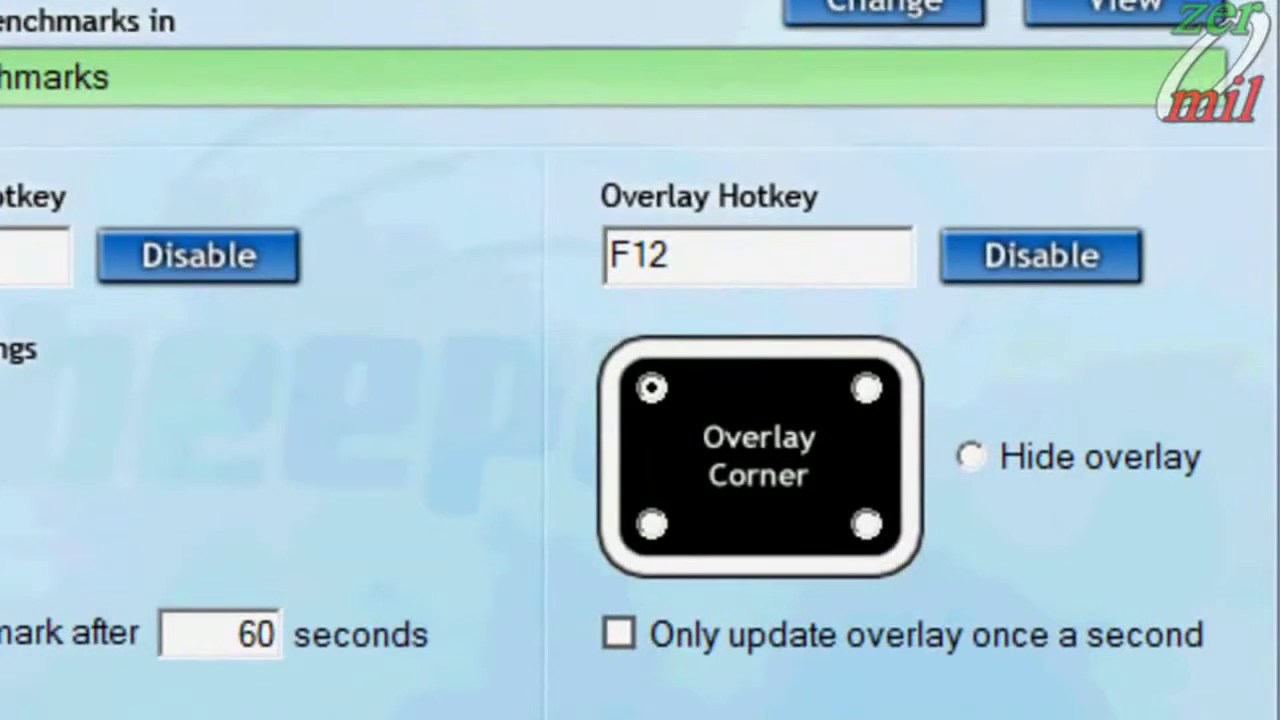
{"action": "left_click", "coordinate": [640, 255]}
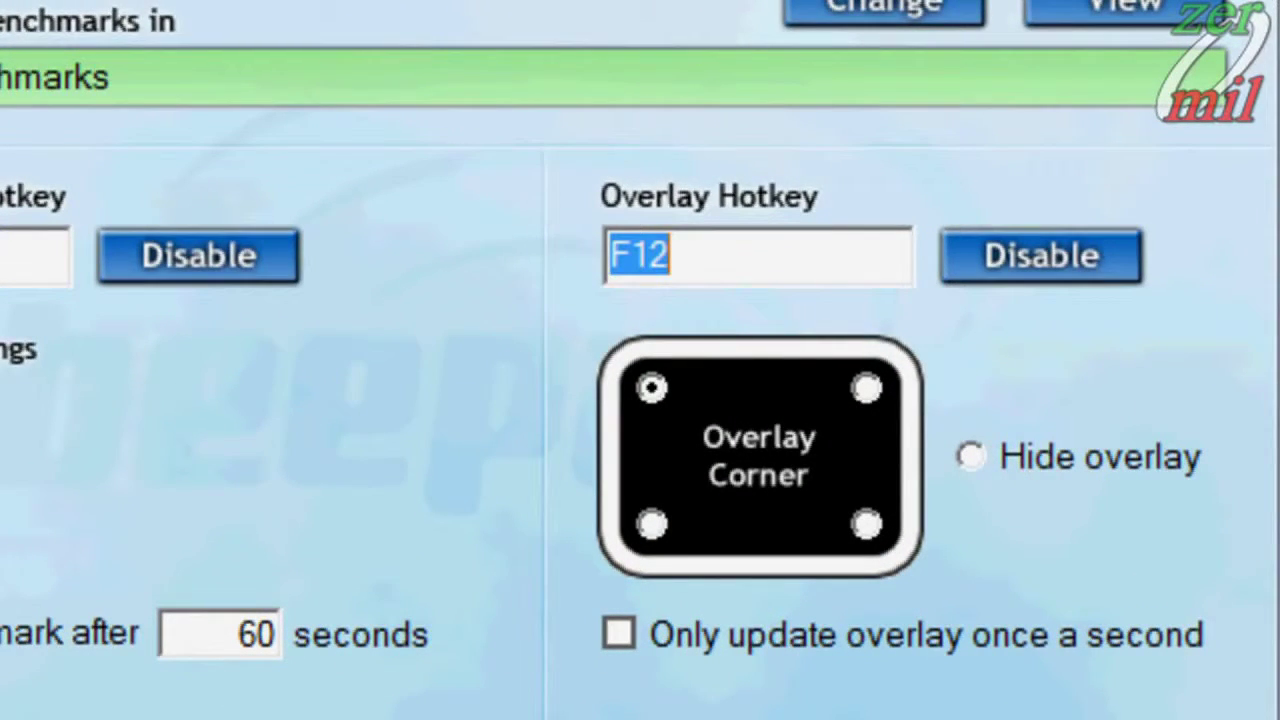
{"action": "key", "text": "plus"}
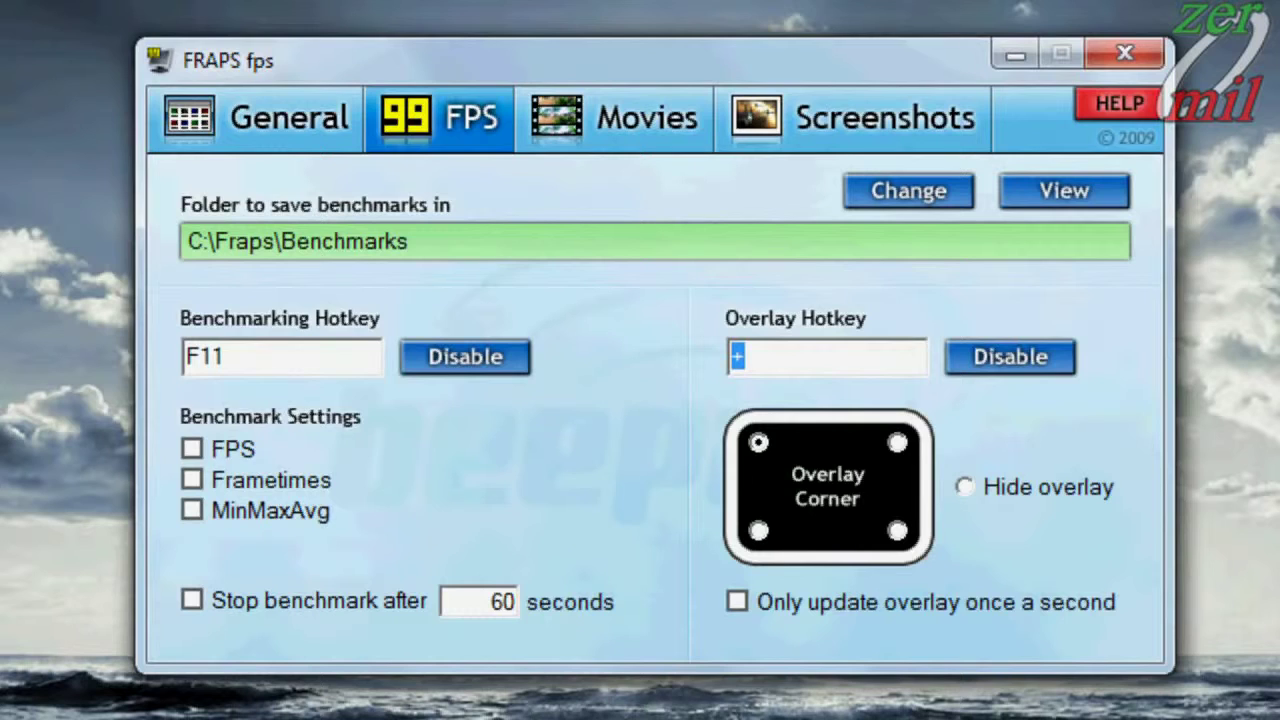
Step: Set the video capture hotkey in the Fraps movie settings to G
{"action": "left_click", "coordinate": [613, 118]}
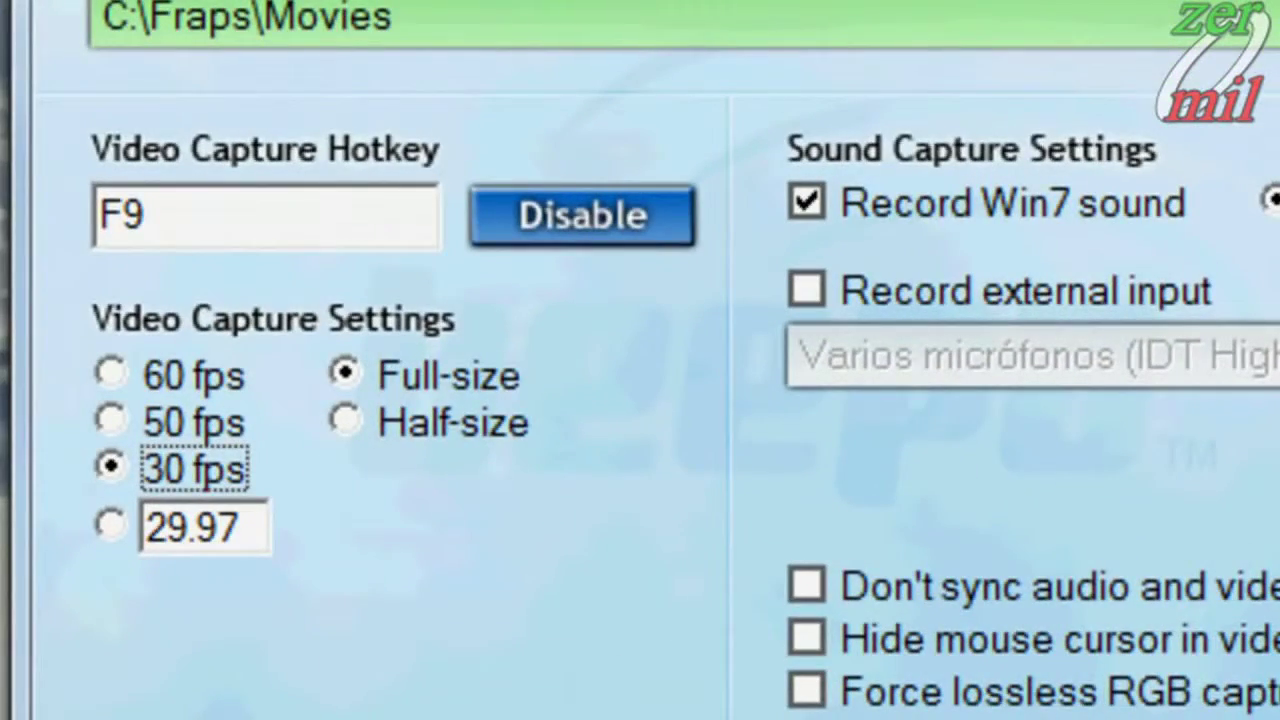
{"action": "left_click", "coordinate": [265, 215]}
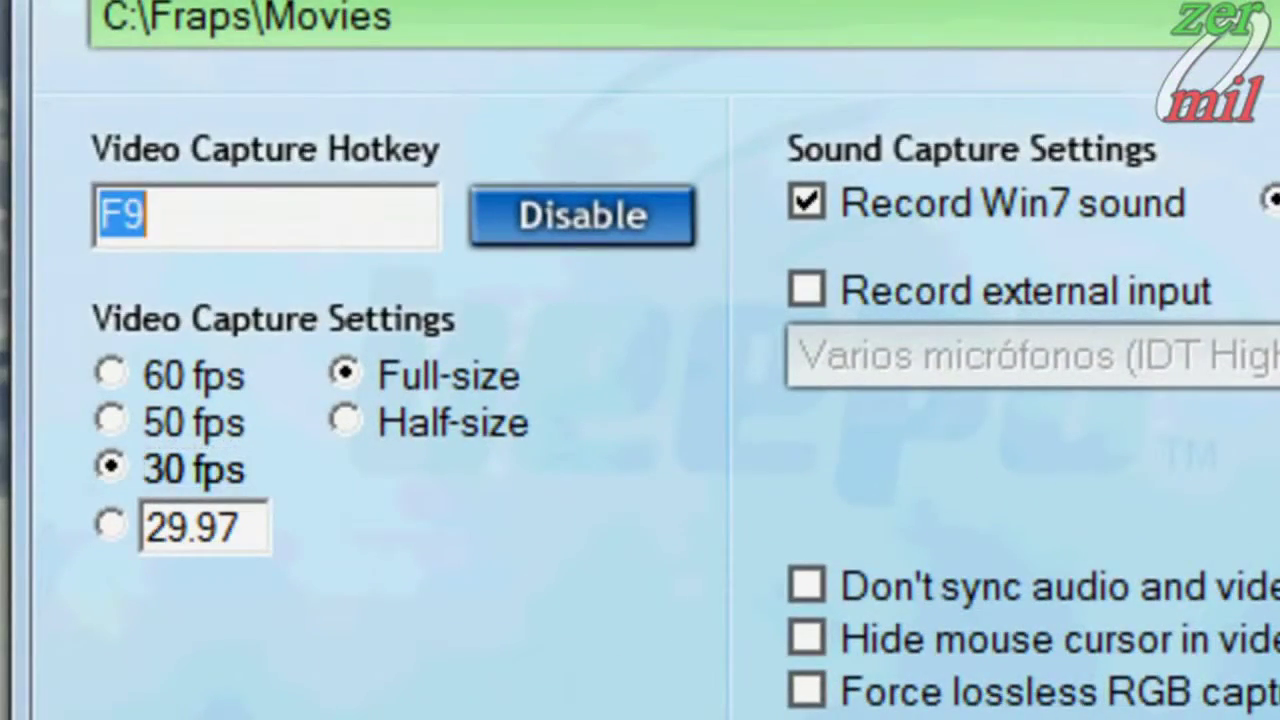
{"action": "key", "text": "g"}
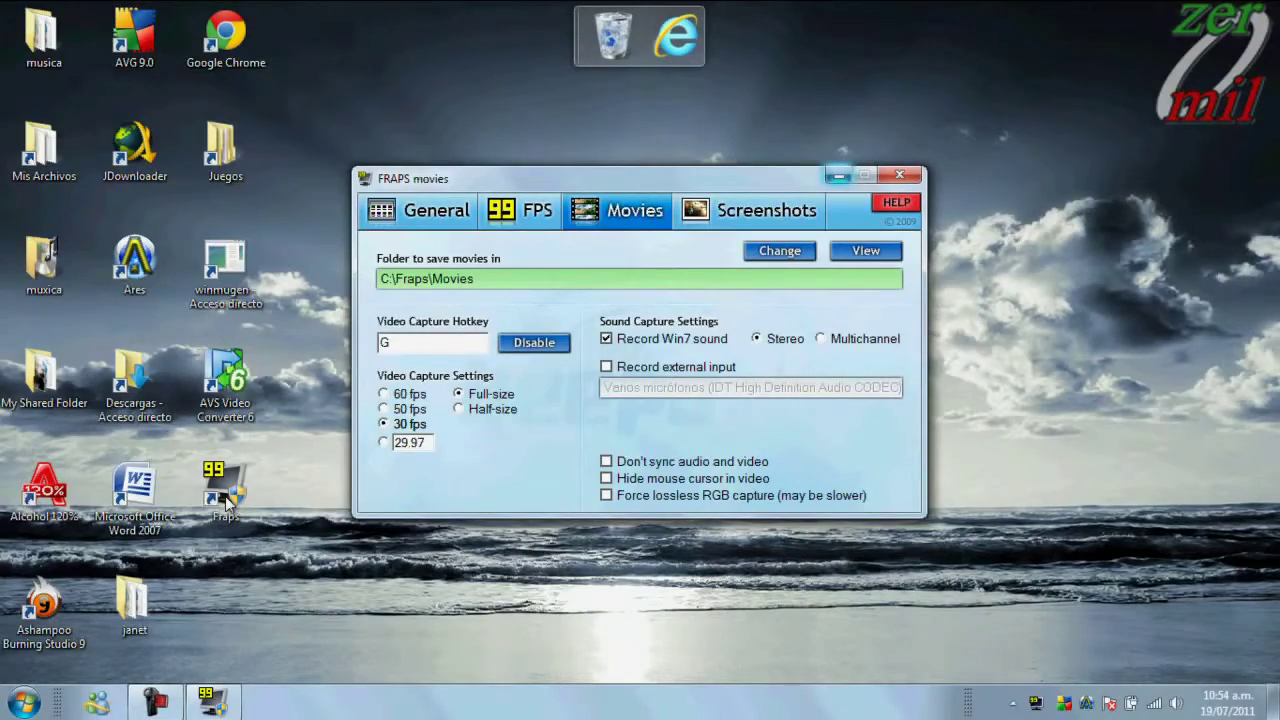
Step: Launch M.U.G.E.N from its desktop shortcut with Fraps minimized, and reposition the game window
{"action": "key", "text": "super+Down"}
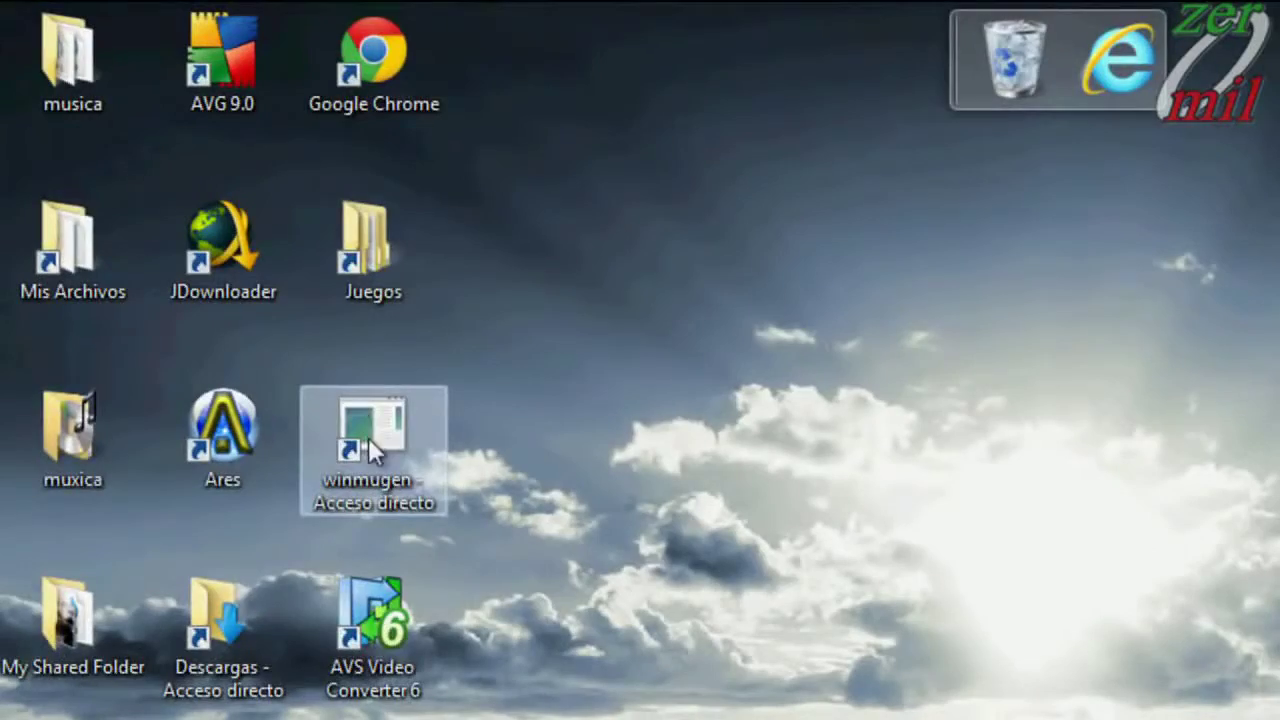
{"action": "double_click", "coordinate": [368, 437]}
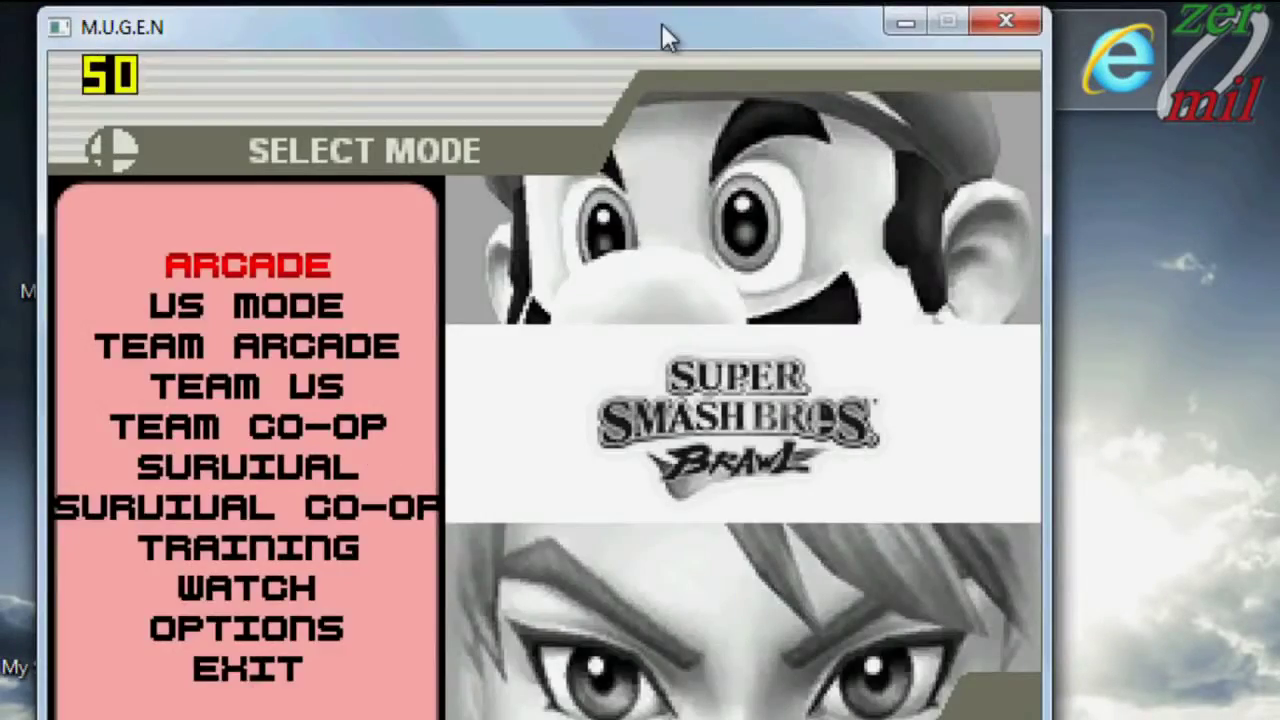
{"action": "left_click_drag", "start_coordinate": [663, 25], "coordinate": [1249, 175]}
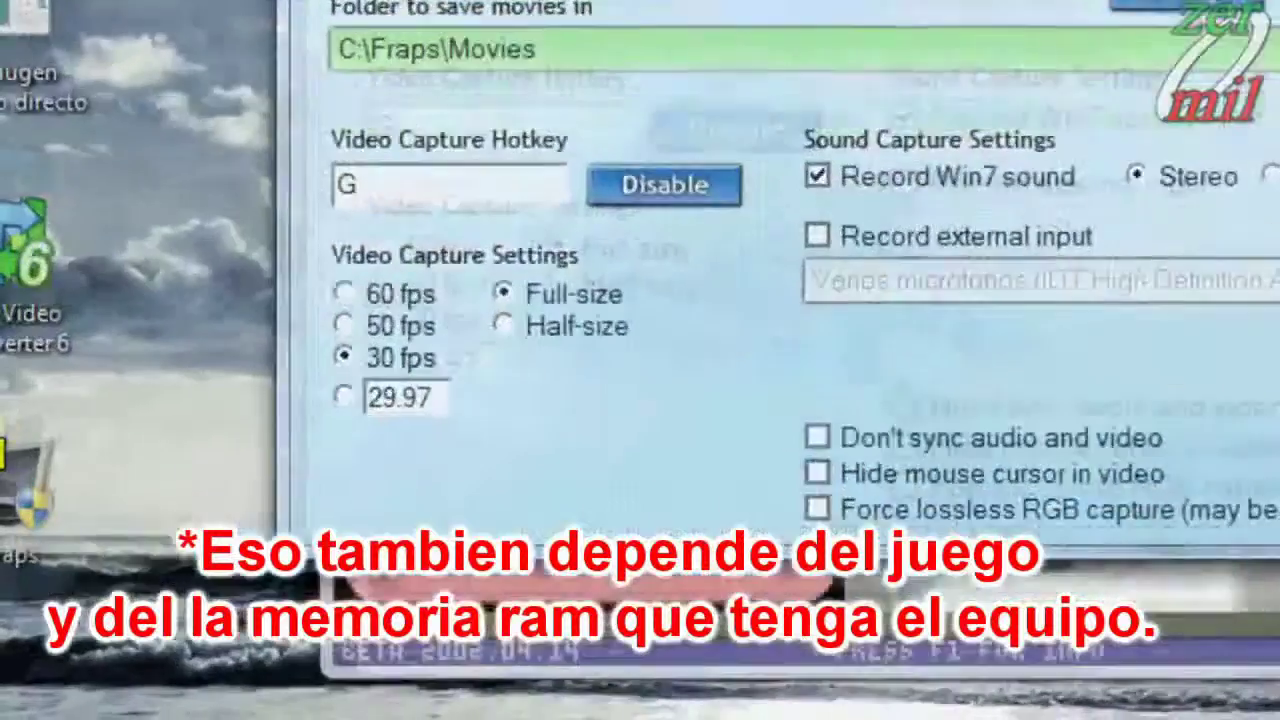
Step: Set a custom video capture frame rate of 15 fps in the Fraps movie settings
{"action": "key", "text": "BackSpace"}
{"action": "key", "text": "BackSpace"}
{"action": "key", "text": "BackSpace"}
{"action": "key", "text": "BackSpace"}
{"action": "key", "text": "BackSpace"}
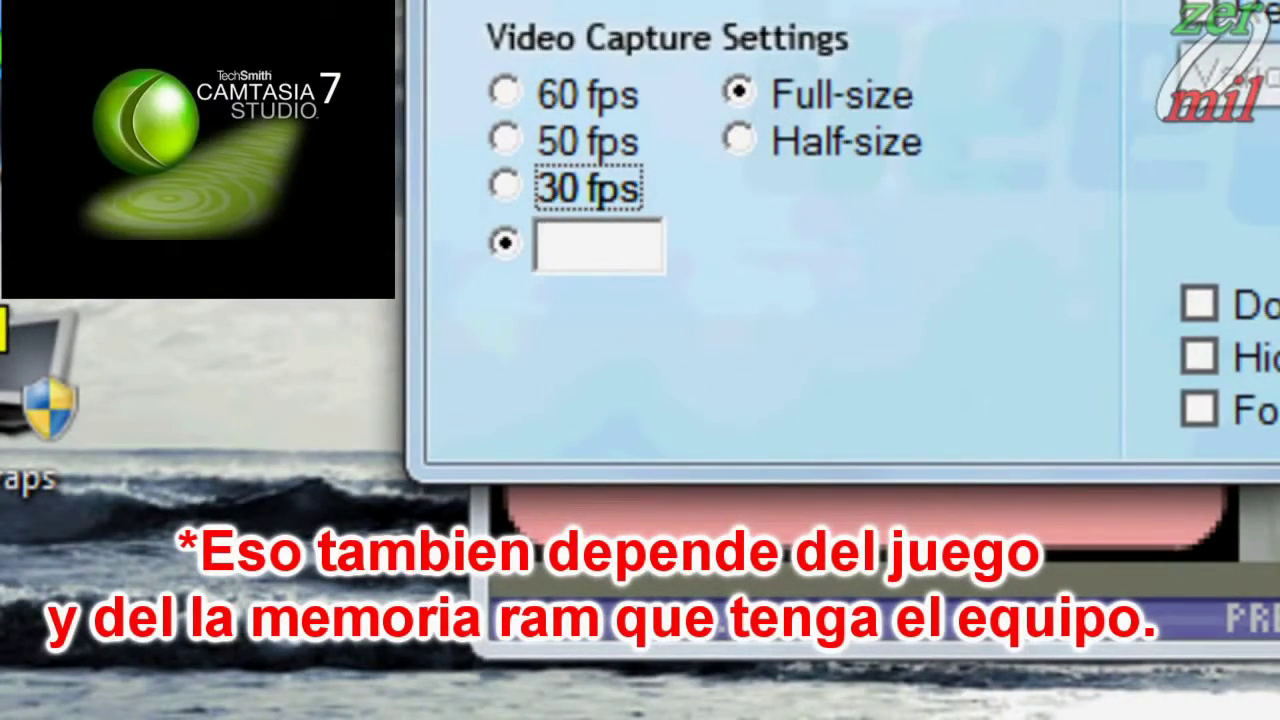
{"action": "type", "text": "15"}
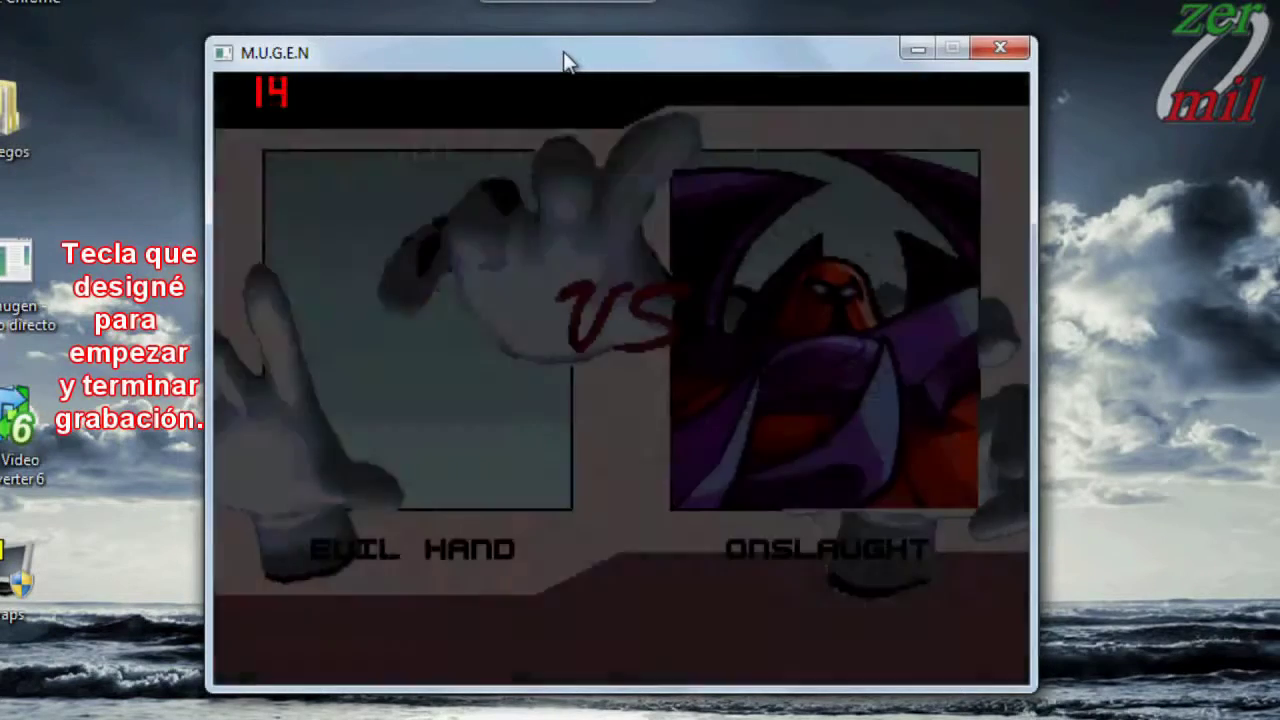
Step: Leave the M.U.G.E.N demo match and enter Watch mode from the main menu
{"action": "key", "text": "Return"}
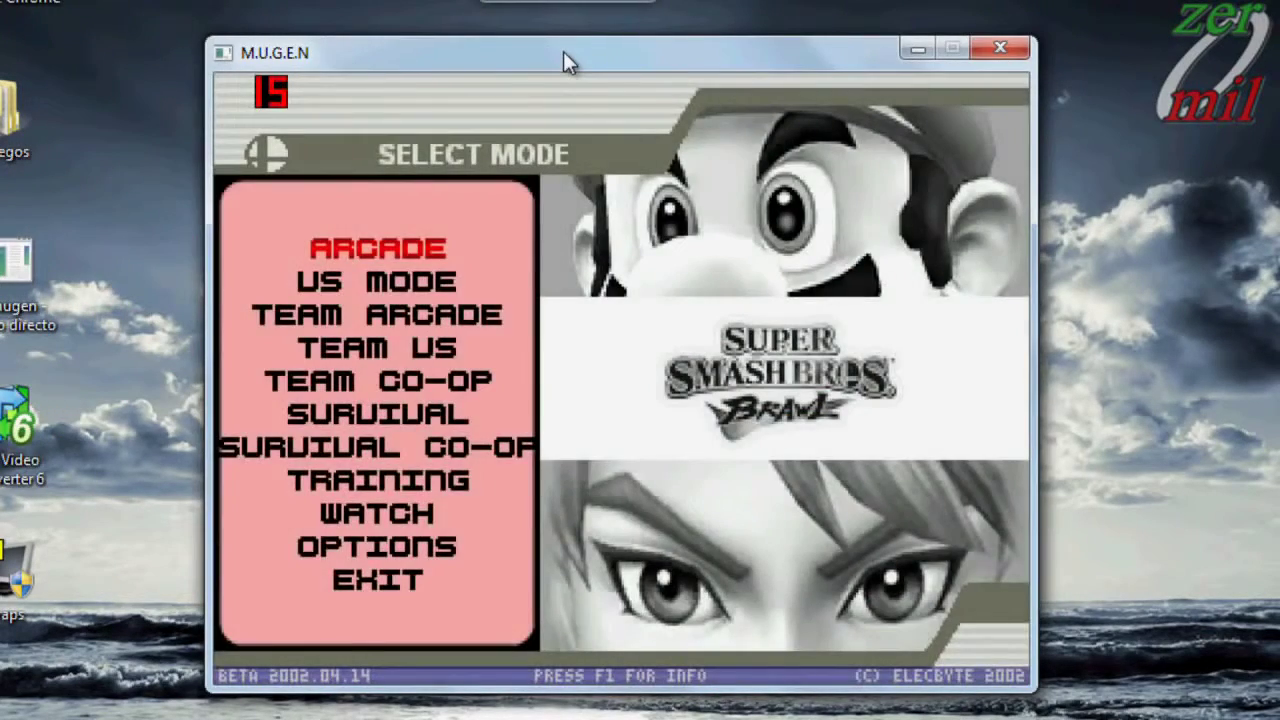
{"action": "key", "text": "Up"}
{"action": "key", "text": "Up"}
{"action": "key", "text": "Up"}
{"action": "key", "text": "Up"}
{"action": "key", "text": "Down"}
{"action": "key", "text": "Return"}
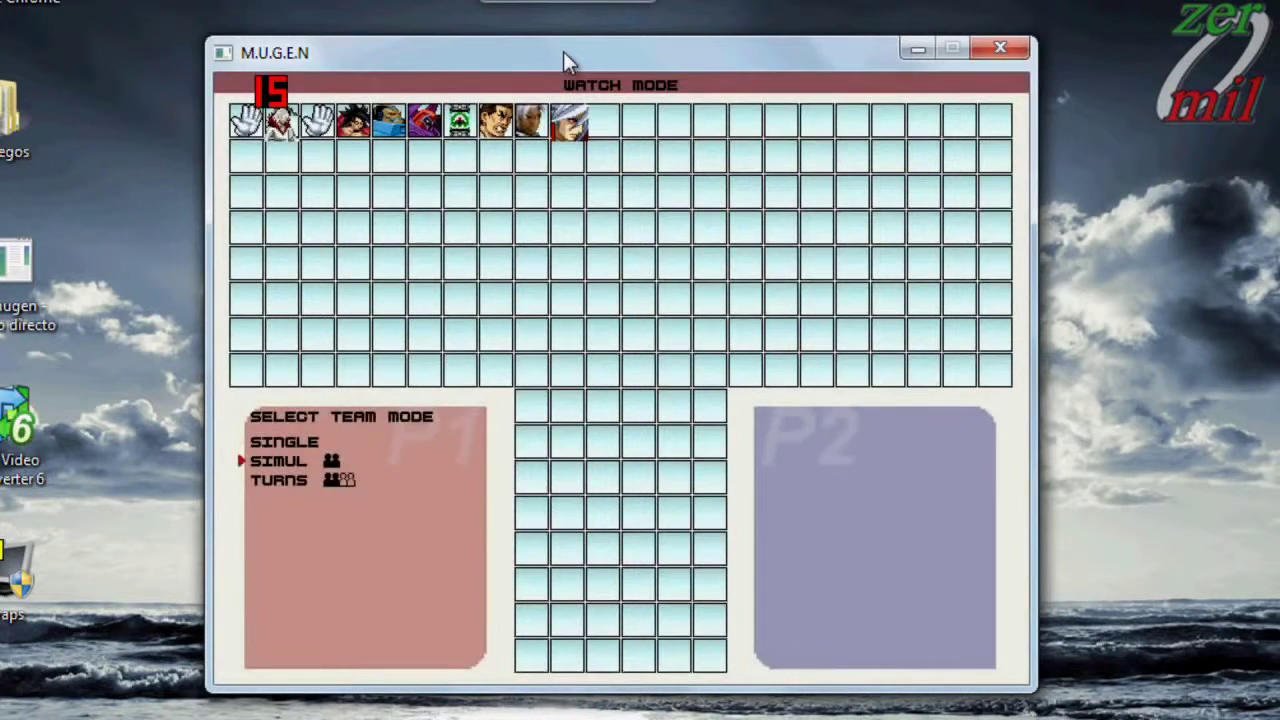
Step: Choose the Simul team mode and pick Tensa Zangetsu and Evil Hand for the first team
{"action": "key", "text": "Return"}
{"action": "key", "text": "Right"}
{"action": "key", "text": "Return"}
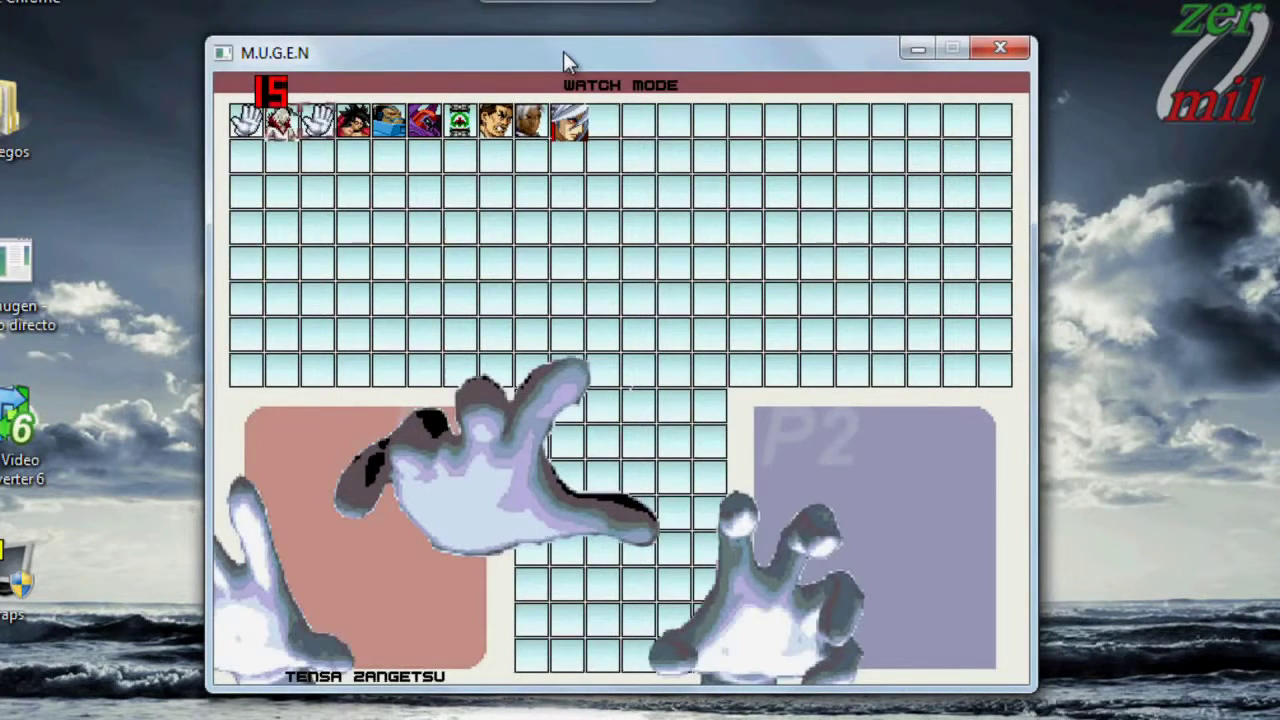
{"action": "key", "text": "Return"}
Step: Pick Ragna Mau and Super Metroid for the second team and start the match on the Chaotic Dreams stage
{"action": "key", "text": "Right"}
{"action": "key", "text": "Right"}
{"action": "key", "text": "Right"}
{"action": "key", "text": "Right"}
{"action": "key", "text": "Right"}
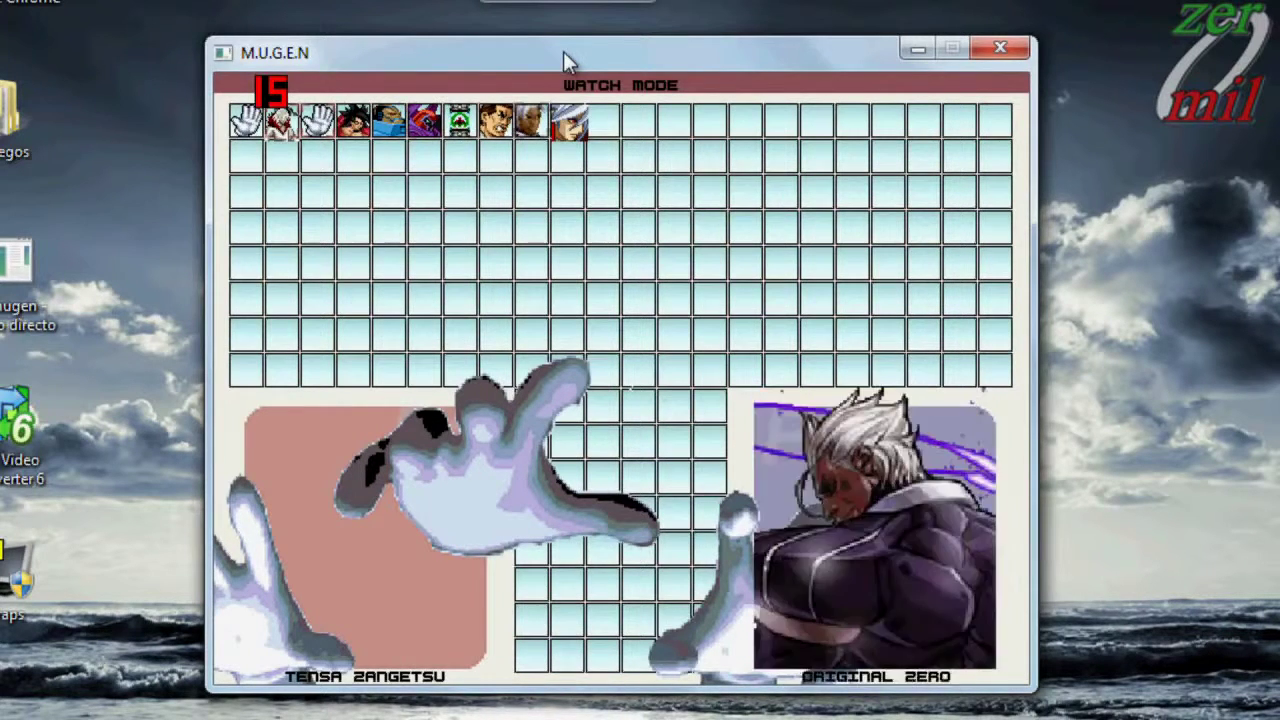
{"action": "key", "text": "Right"}
{"action": "key", "text": "Left"}
{"action": "key", "text": "Left"}
{"action": "key", "text": "Left"}
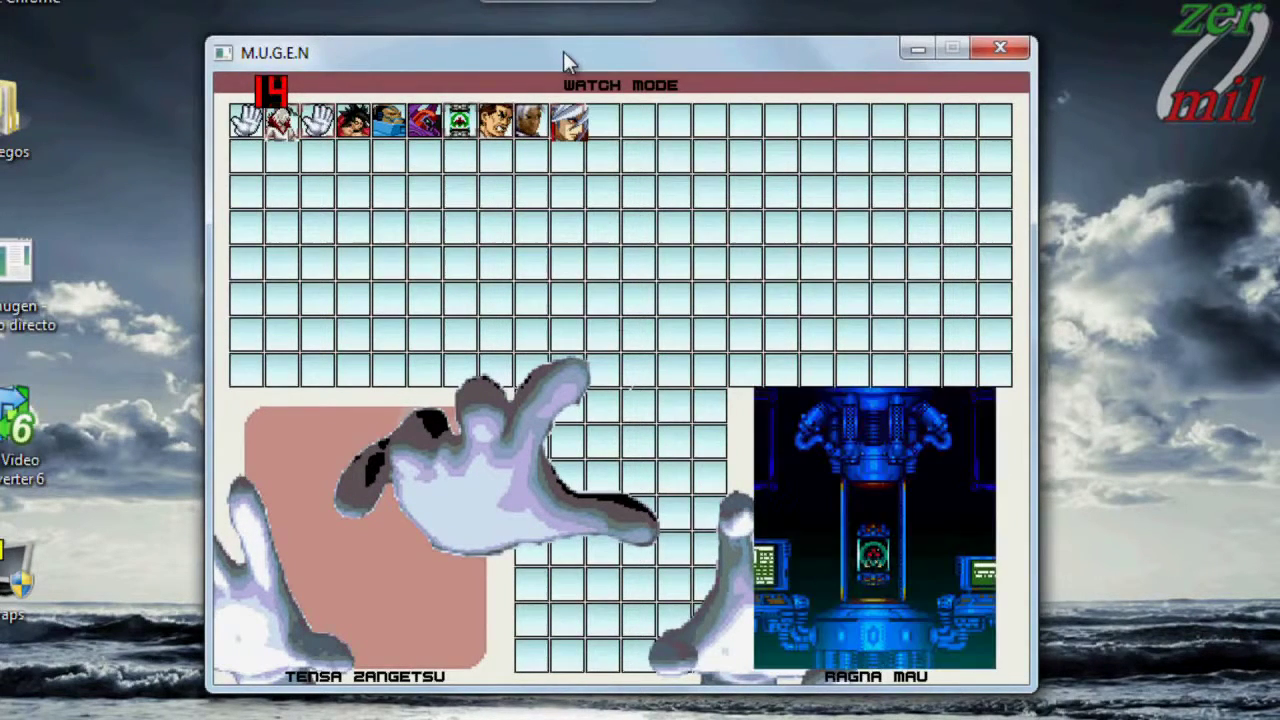
{"action": "key", "text": "Left"}
{"action": "key", "text": "Left"}
{"action": "key", "text": "Left"}
{"action": "key", "text": "Right"}
{"action": "key", "text": "Right"}
{"action": "key", "text": "Right"}
{"action": "key", "text": "Right"}
{"action": "key", "text": "Left"}
{"action": "key", "text": "Return"}
{"action": "key", "text": "Right"}
{"action": "key", "text": "Right"}
{"action": "key", "text": "Return"}
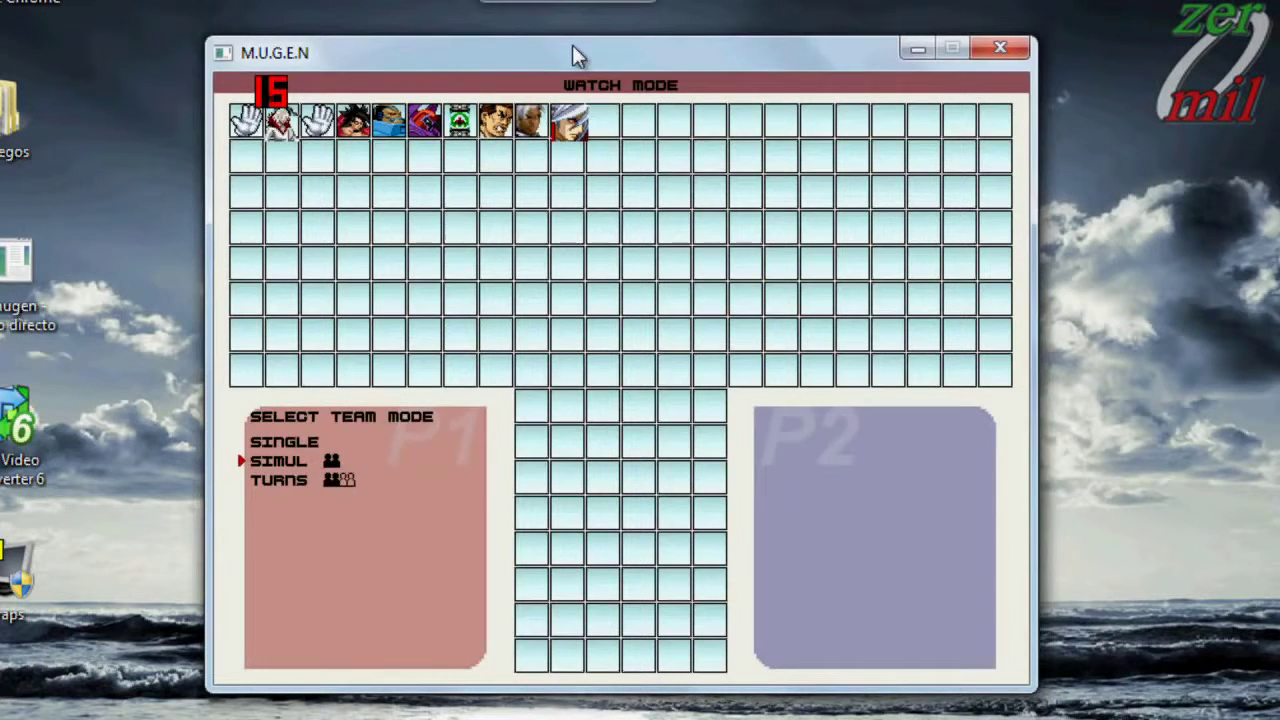
Step: Stop the Fraps recording with the G capture hotkey and close M.U.G.E.N
{"action": "key", "text": "g"}
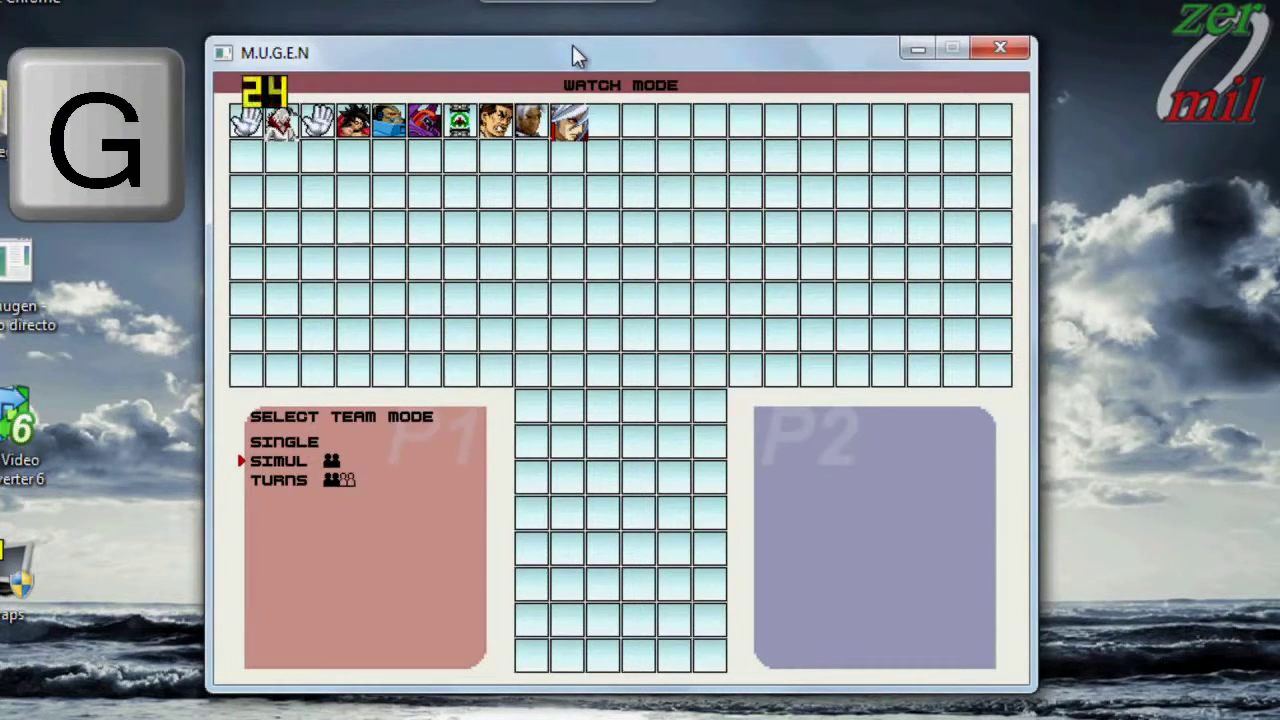
{"action": "left_click", "coordinate": [1000, 48]}
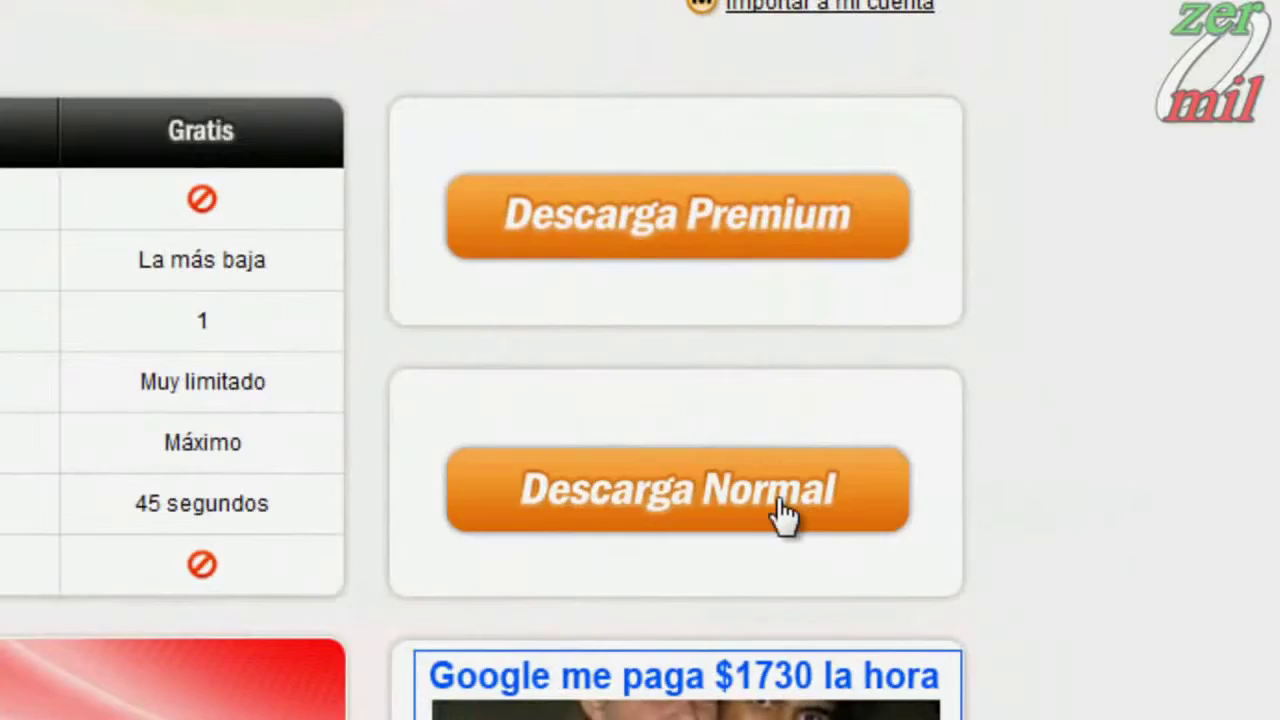
Step: Get the Fraps installer fr303.exe through the normal download, and install it with the licence accepted and the default folders
{"action": "left_click", "coordinate": [785, 515]}
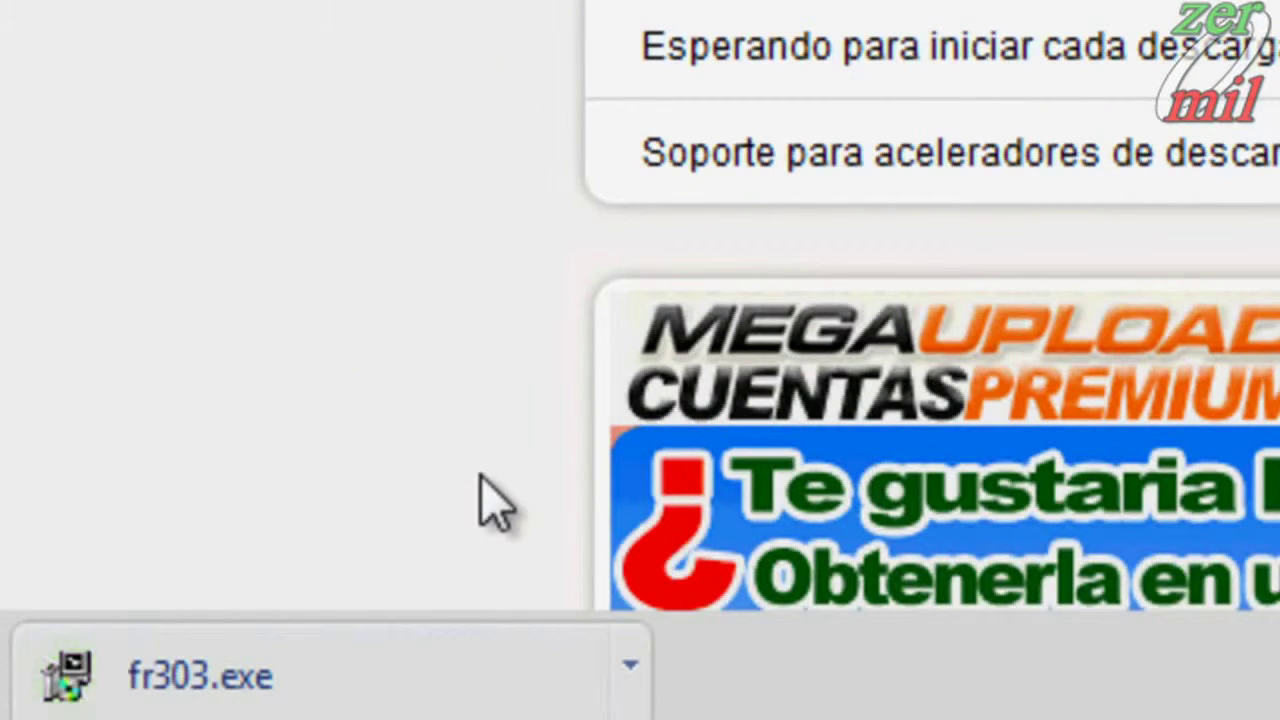
{"action": "left_click", "coordinate": [630, 666]}
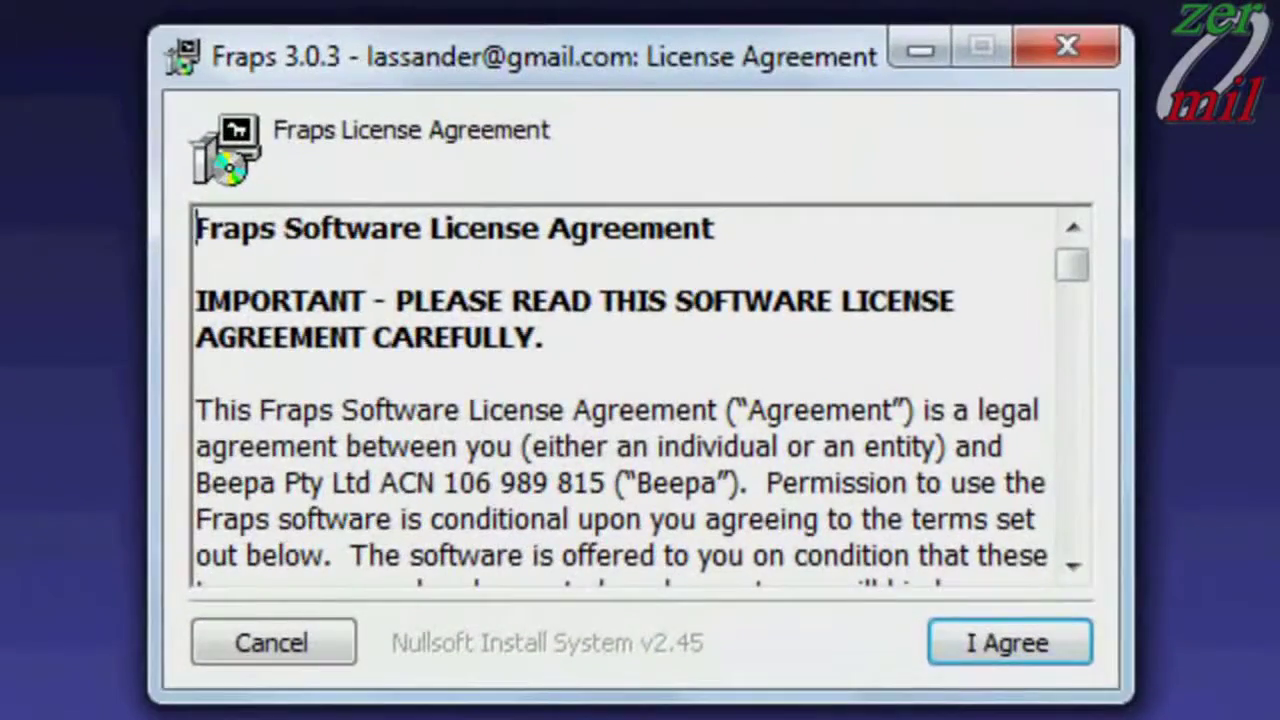
{"action": "key", "text": "Return"}
{"action": "key", "text": "Return"}
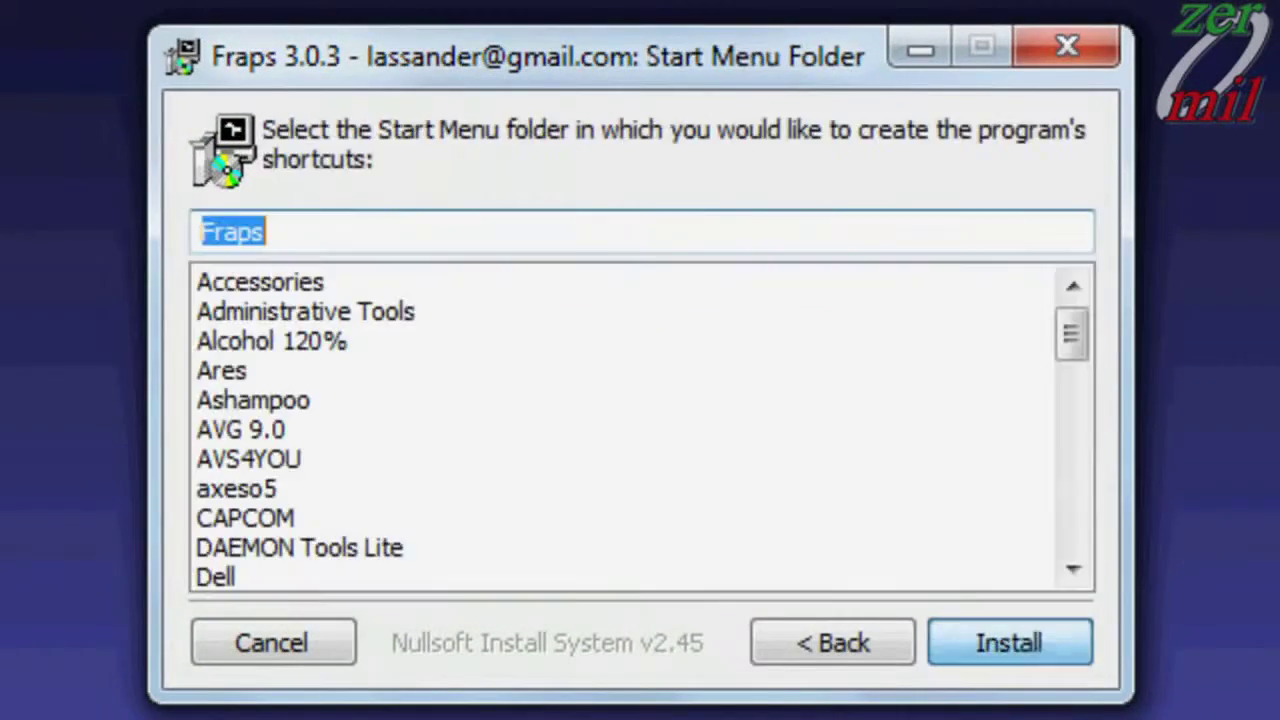
{"action": "key", "text": "Return"}
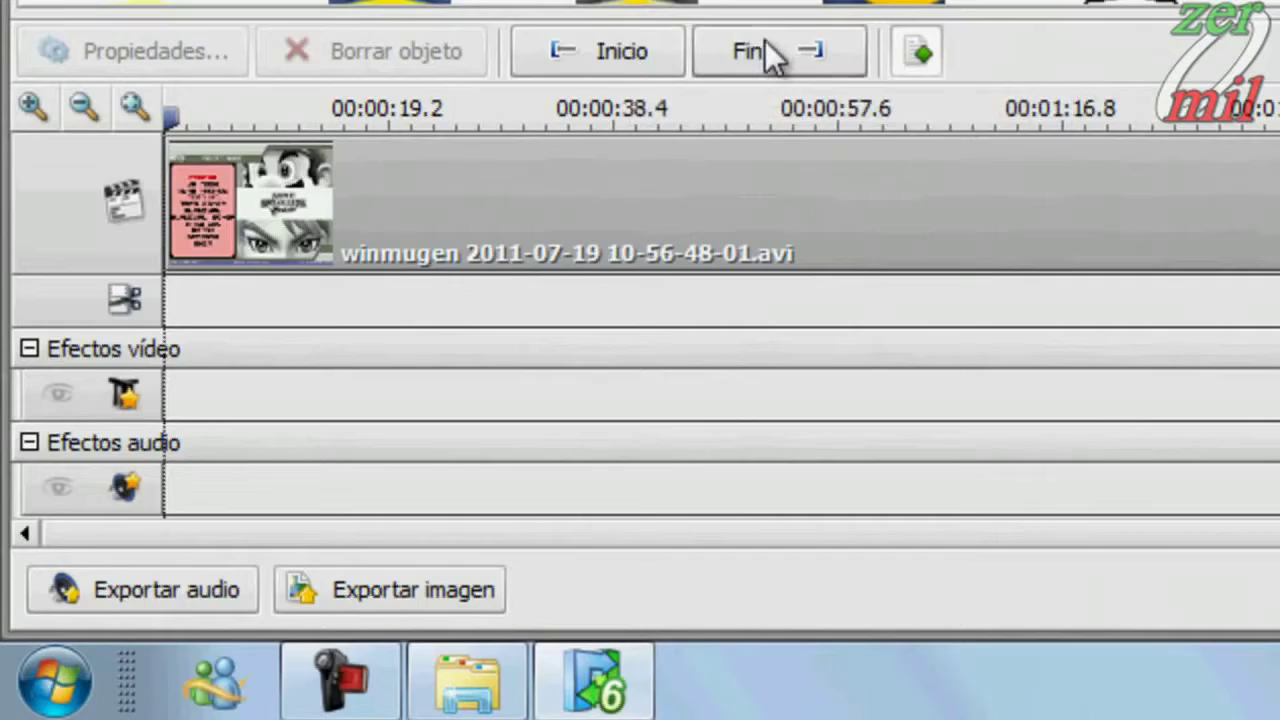
Step: Mark the clip's opening section, from its start to 00:00:27.023, in the AVS Video Converter editor
{"action": "left_click", "coordinate": [620, 56]}
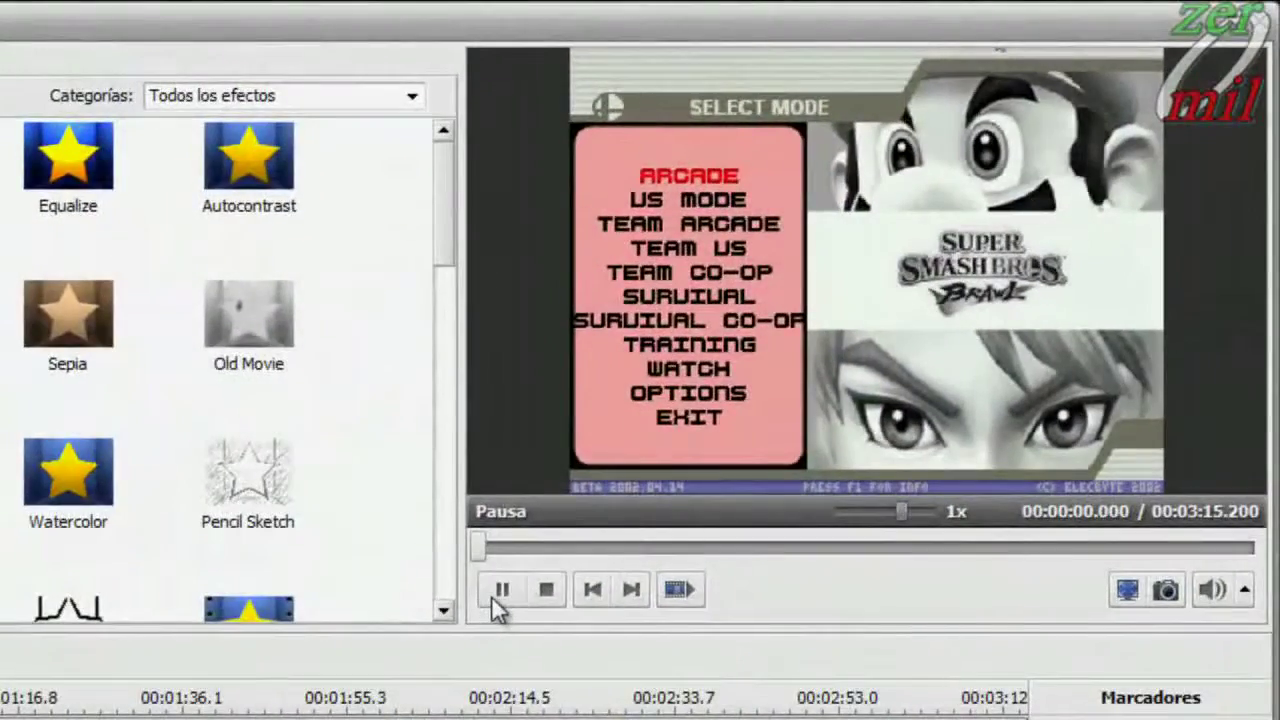
{"action": "left_click", "coordinate": [497, 592]}
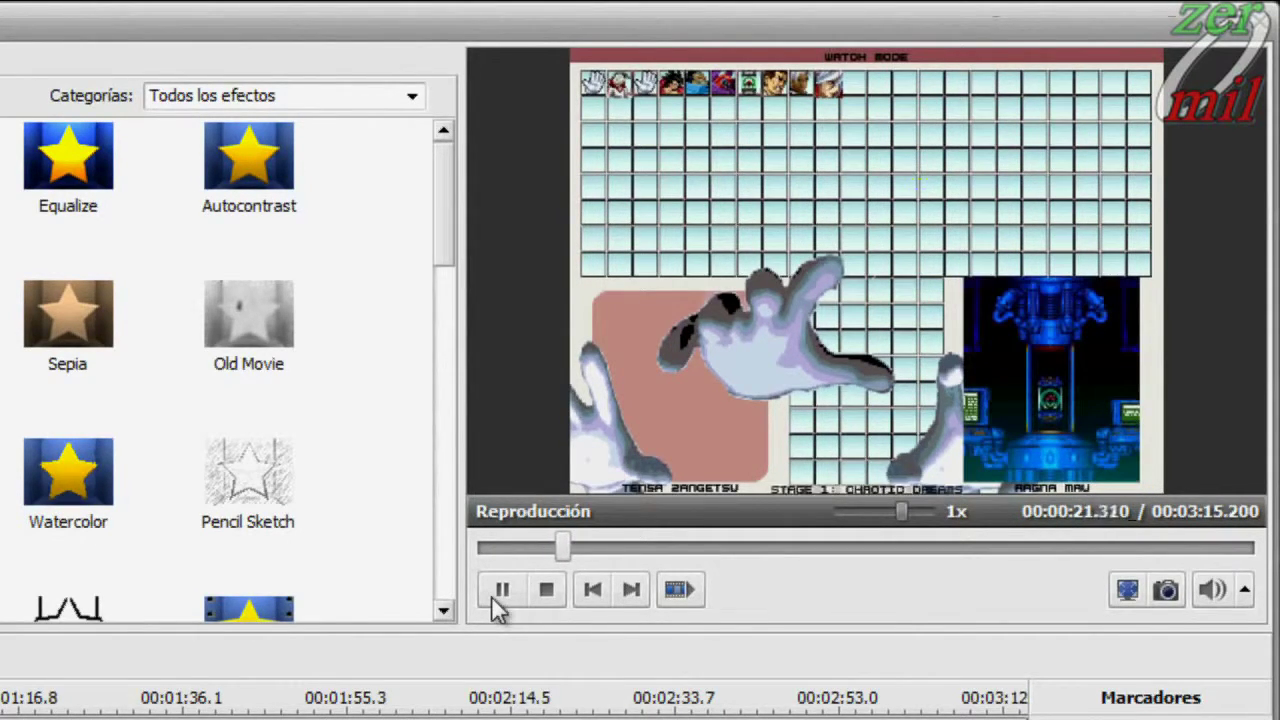
{"action": "left_click", "coordinate": [495, 606]}
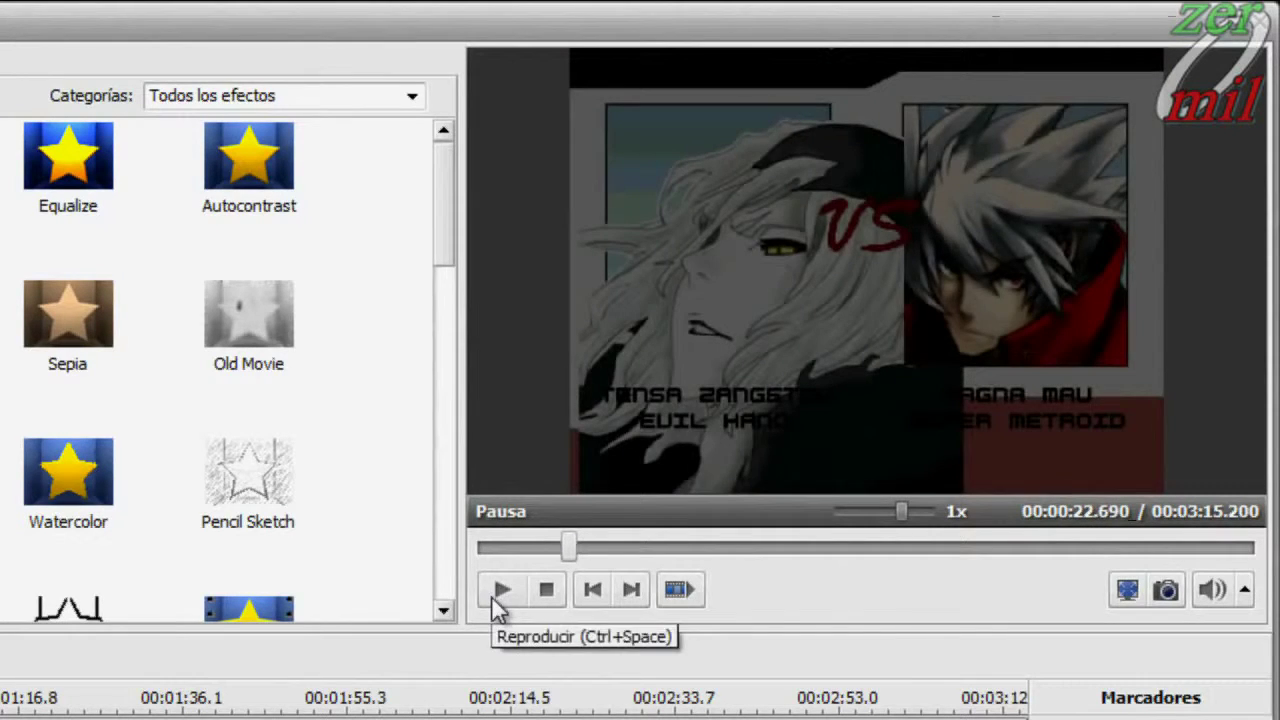
{"action": "left_click", "coordinate": [494, 602]}
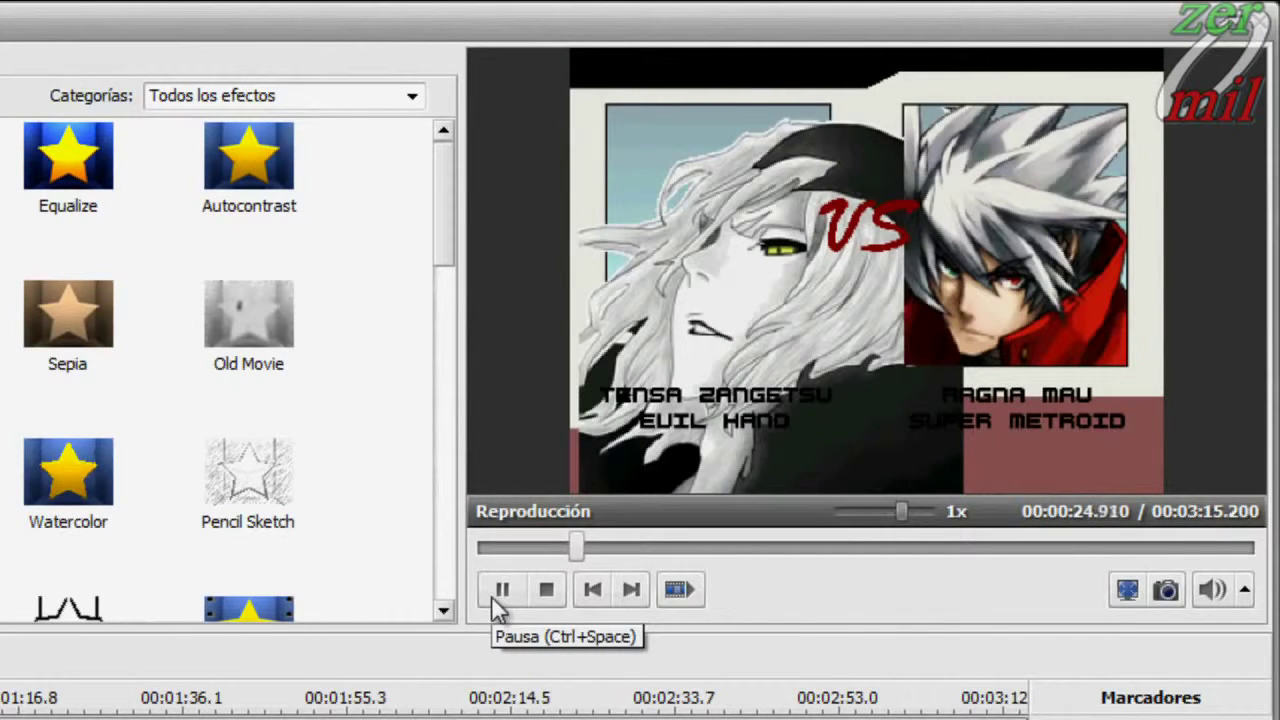
{"action": "left_click", "coordinate": [500, 592]}
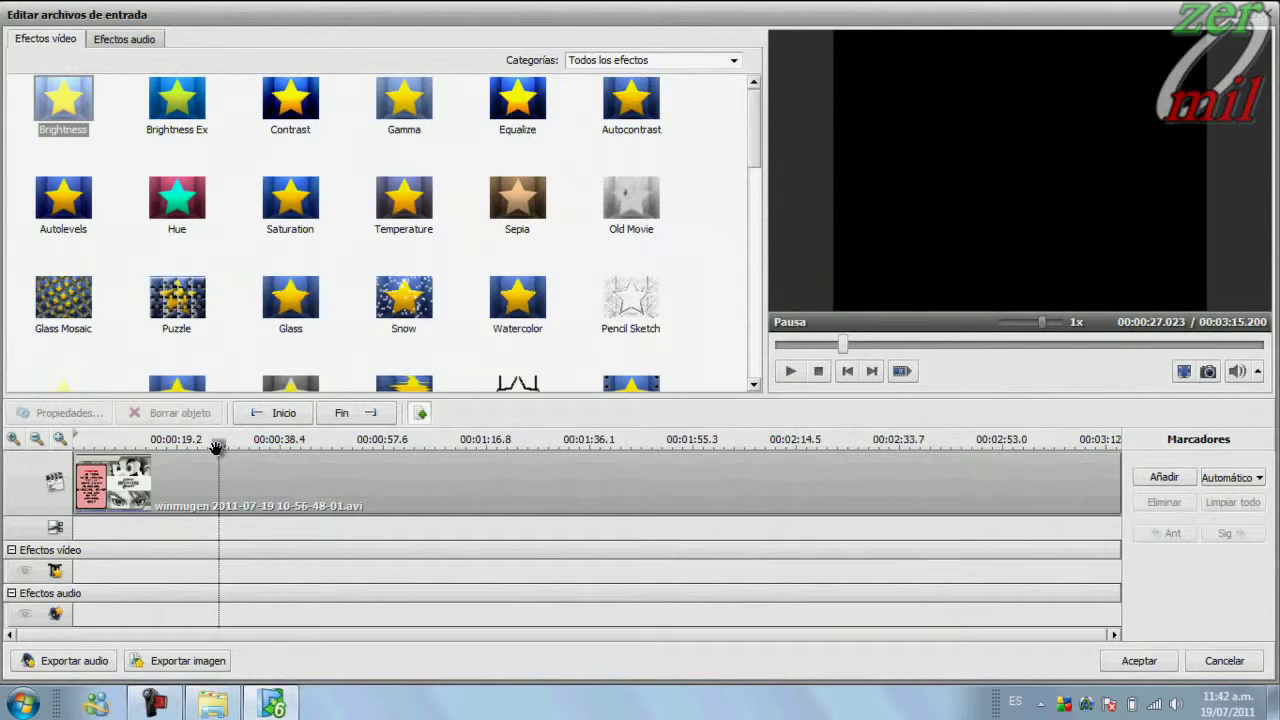
{"action": "left_click", "coordinate": [370, 413]}
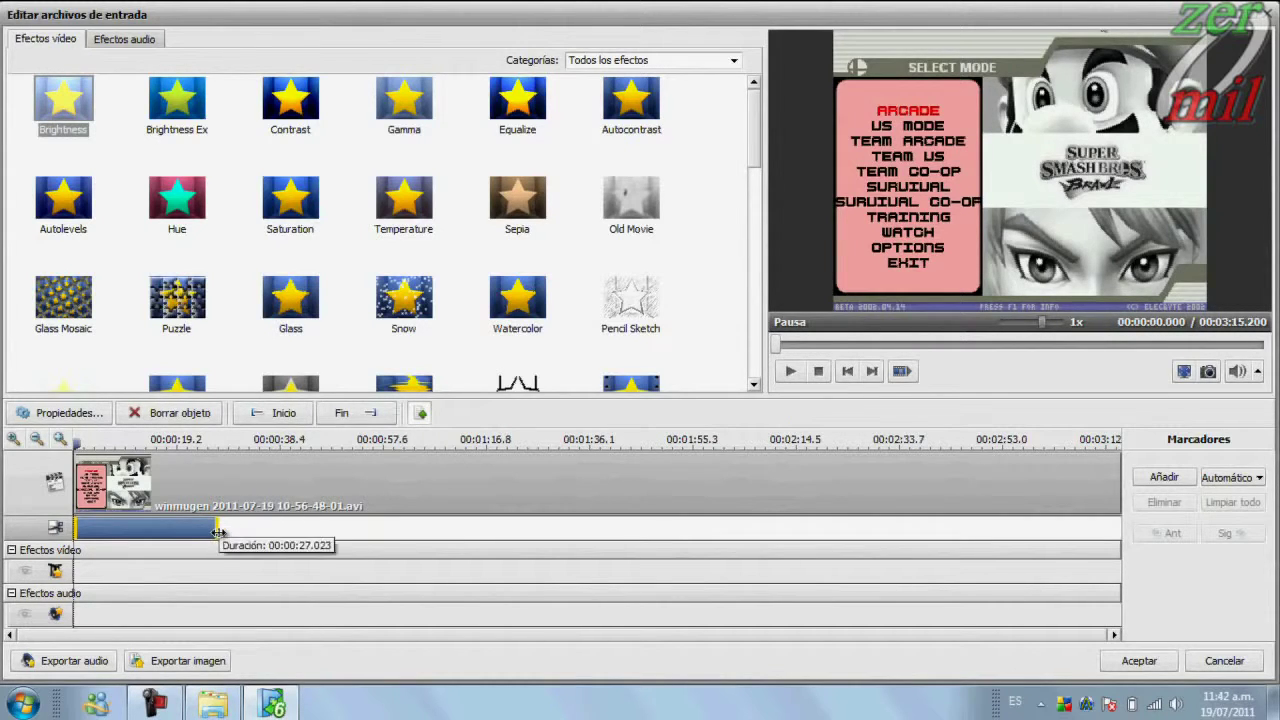
Step: Locate the end of the match at 00:03:10.284 and move the playhead on towards the end of the clip
{"action": "left_click", "coordinate": [219, 440]}
{"action": "left_click_drag", "start_coordinate": [219, 440], "coordinate": [1078, 441]}
{"action": "left_click", "coordinate": [790, 372]}
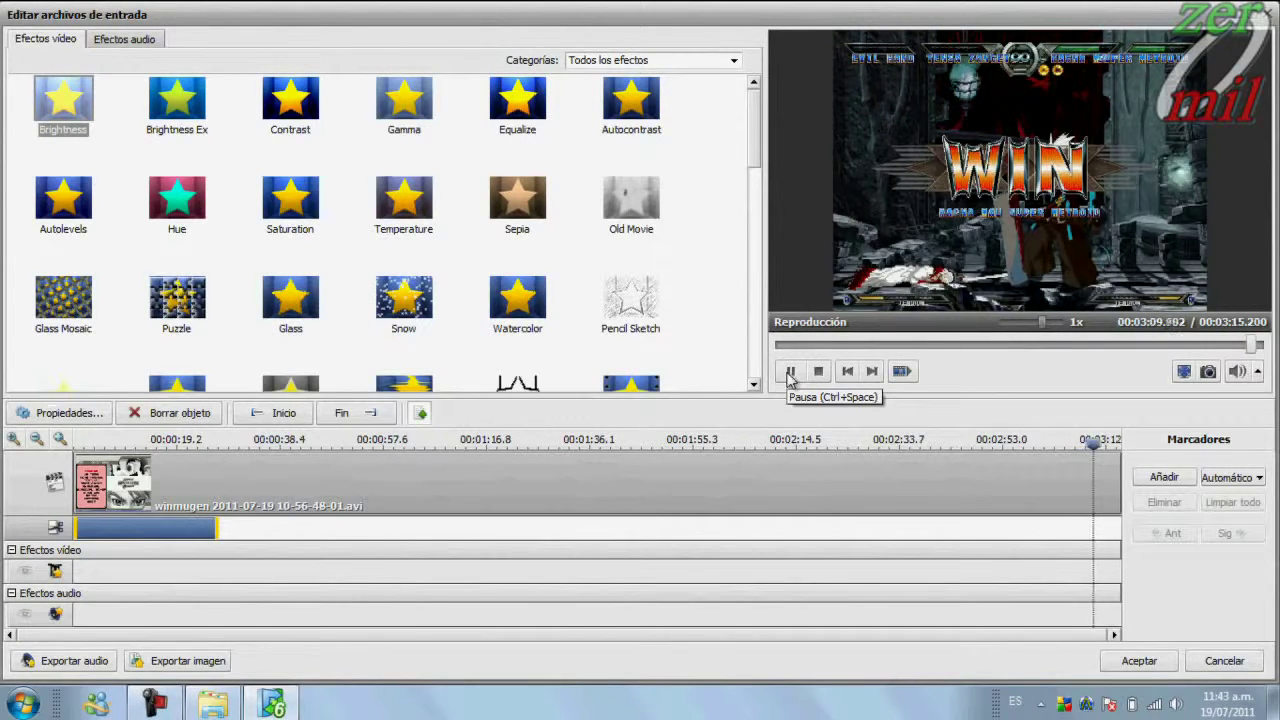
{"action": "left_click", "coordinate": [790, 372]}
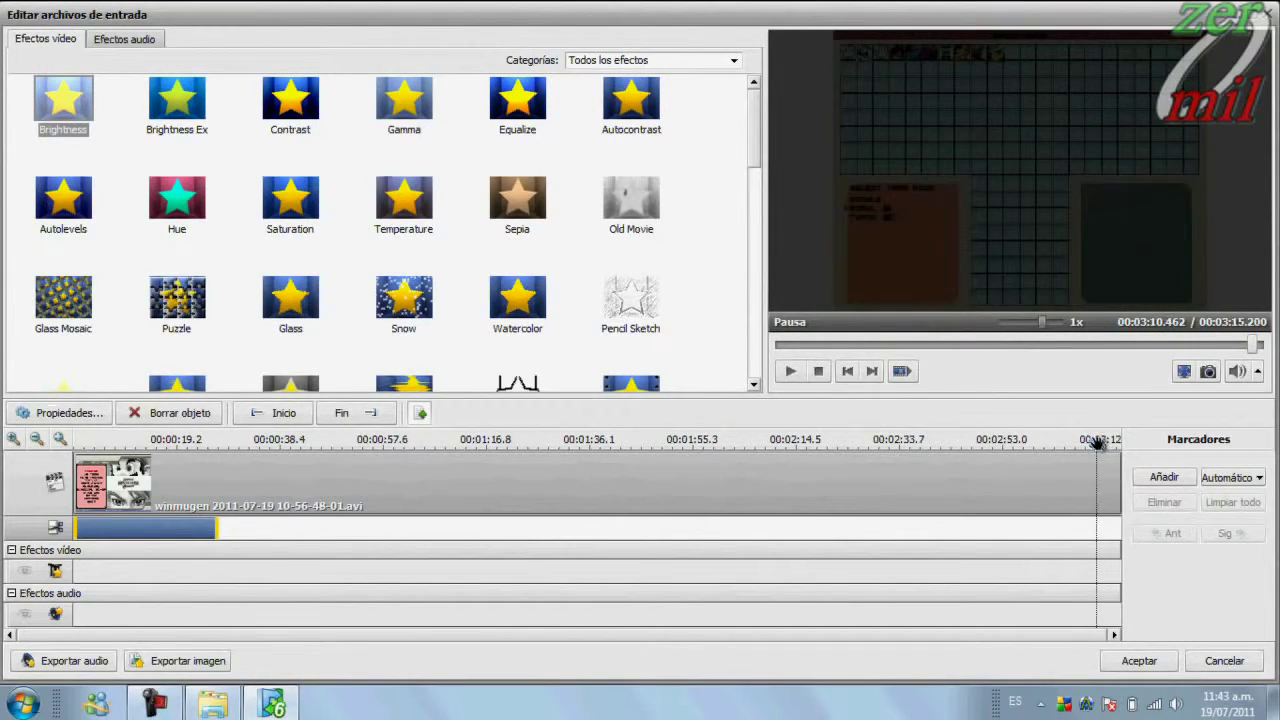
{"action": "left_click_drag", "start_coordinate": [1096, 441], "coordinate": [1095, 441]}
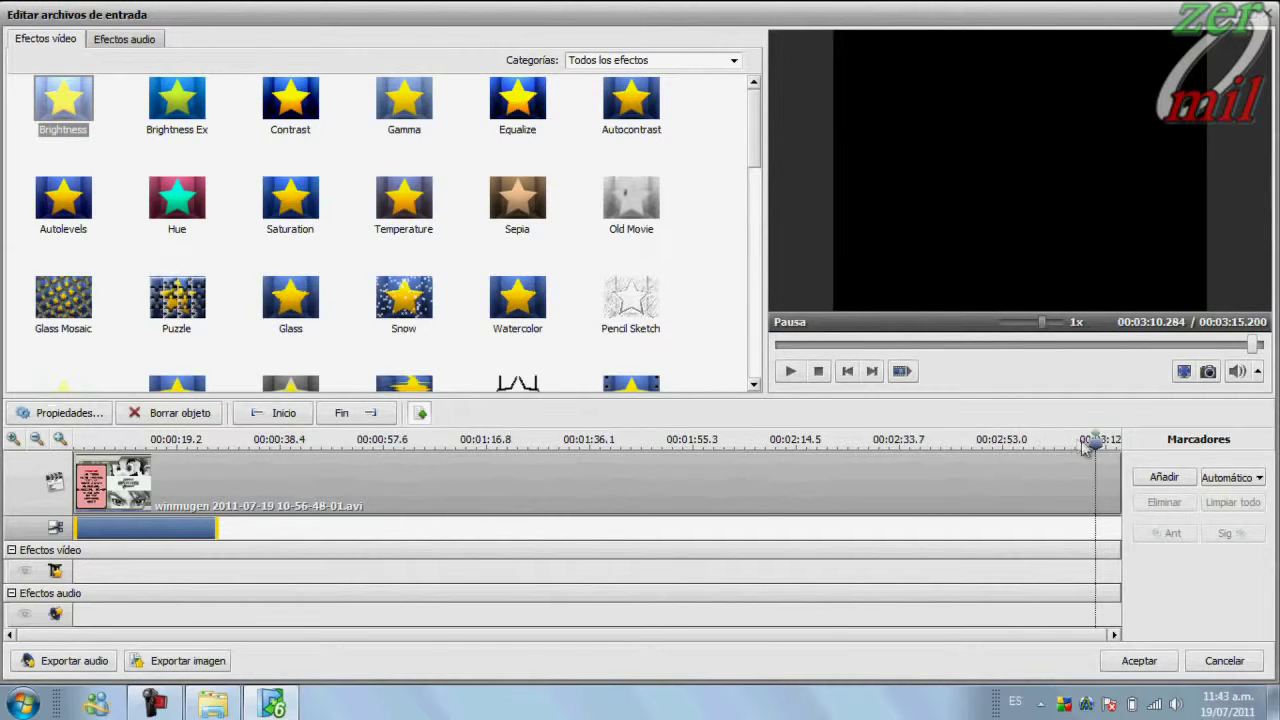
{"action": "left_click_drag", "start_coordinate": [1096, 446], "coordinate": [1117, 449]}
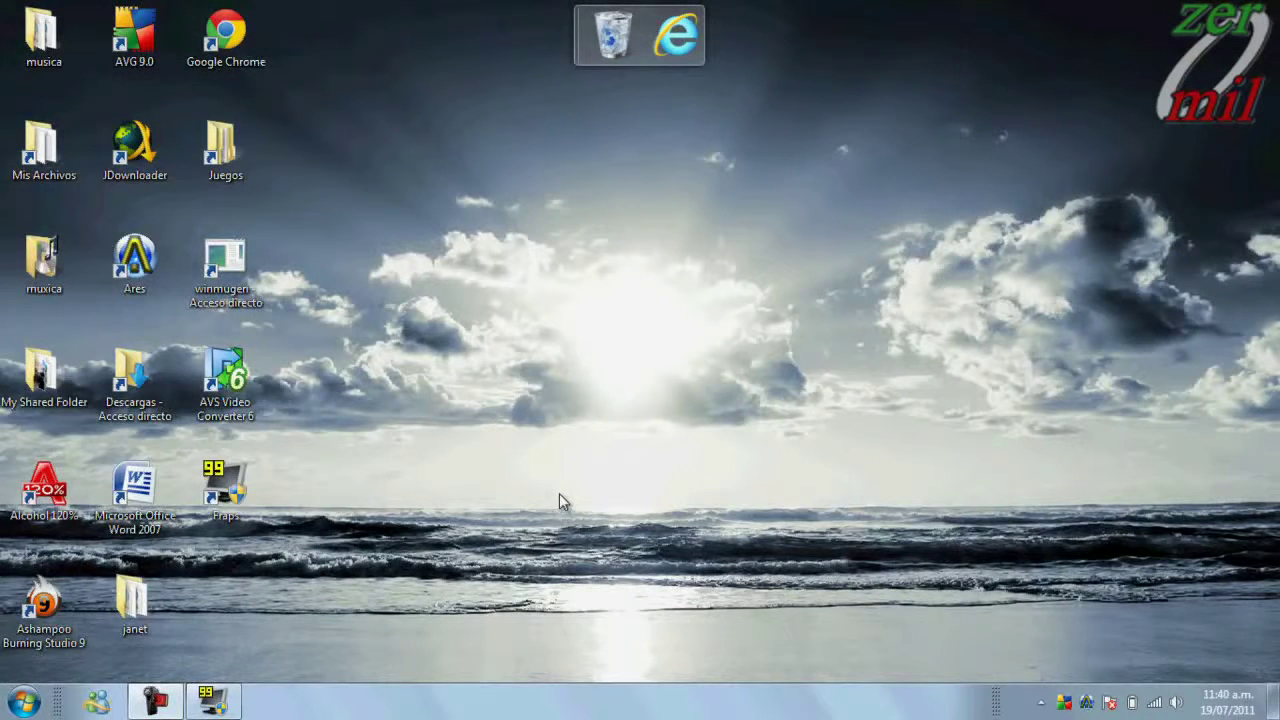
Step: Open the recordings folder from the Fraps movie settings and close Fraps
{"action": "left_click", "coordinate": [238, 706]}
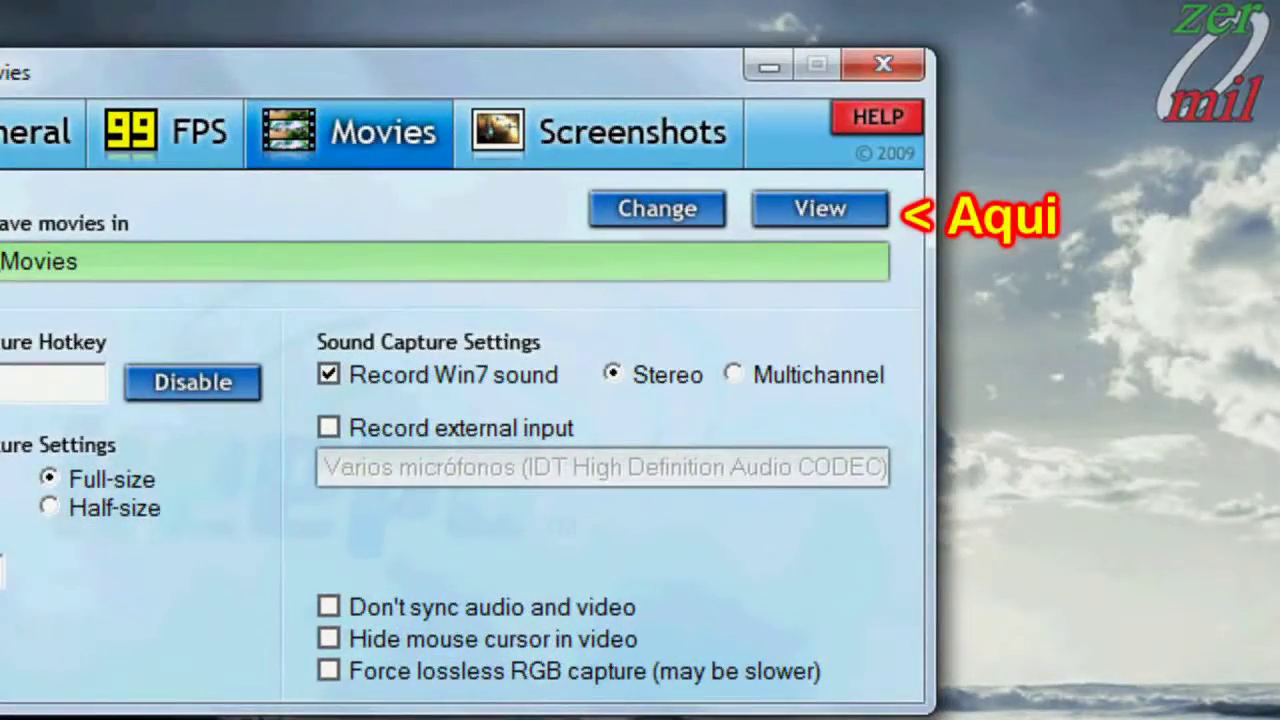
{"action": "left_click", "coordinate": [820, 208]}
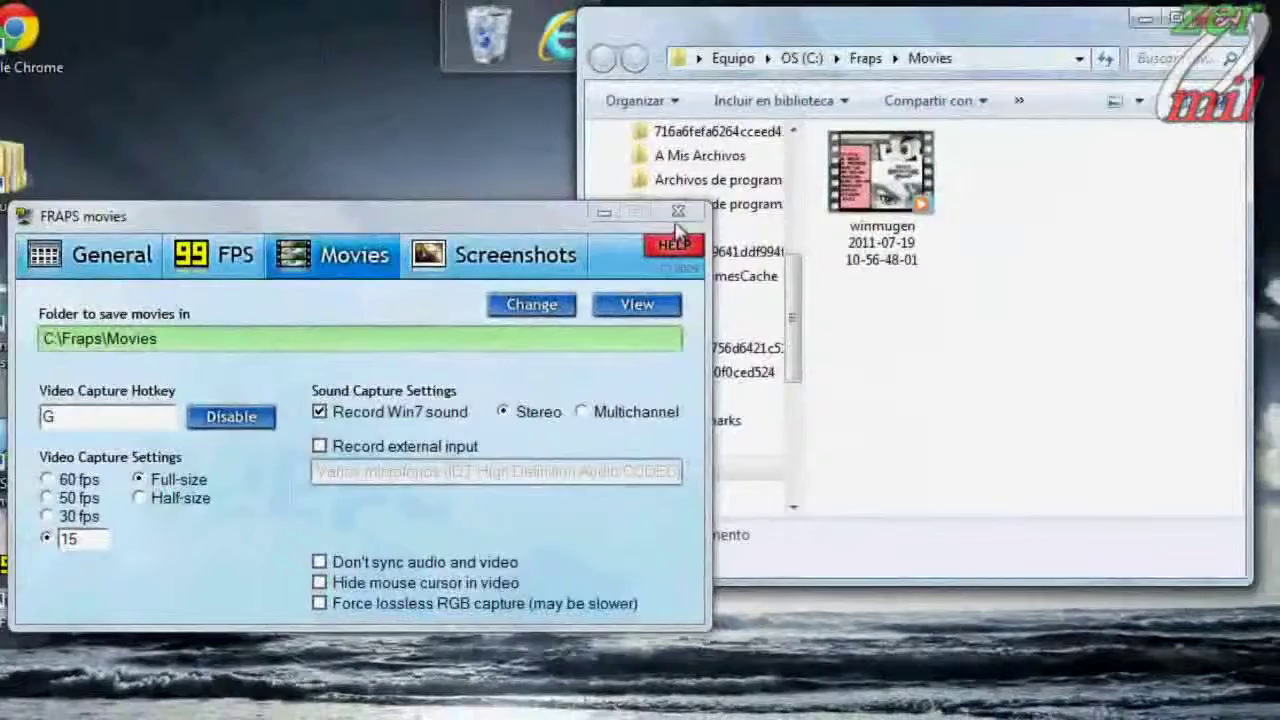
{"action": "left_click", "coordinate": [677, 214]}
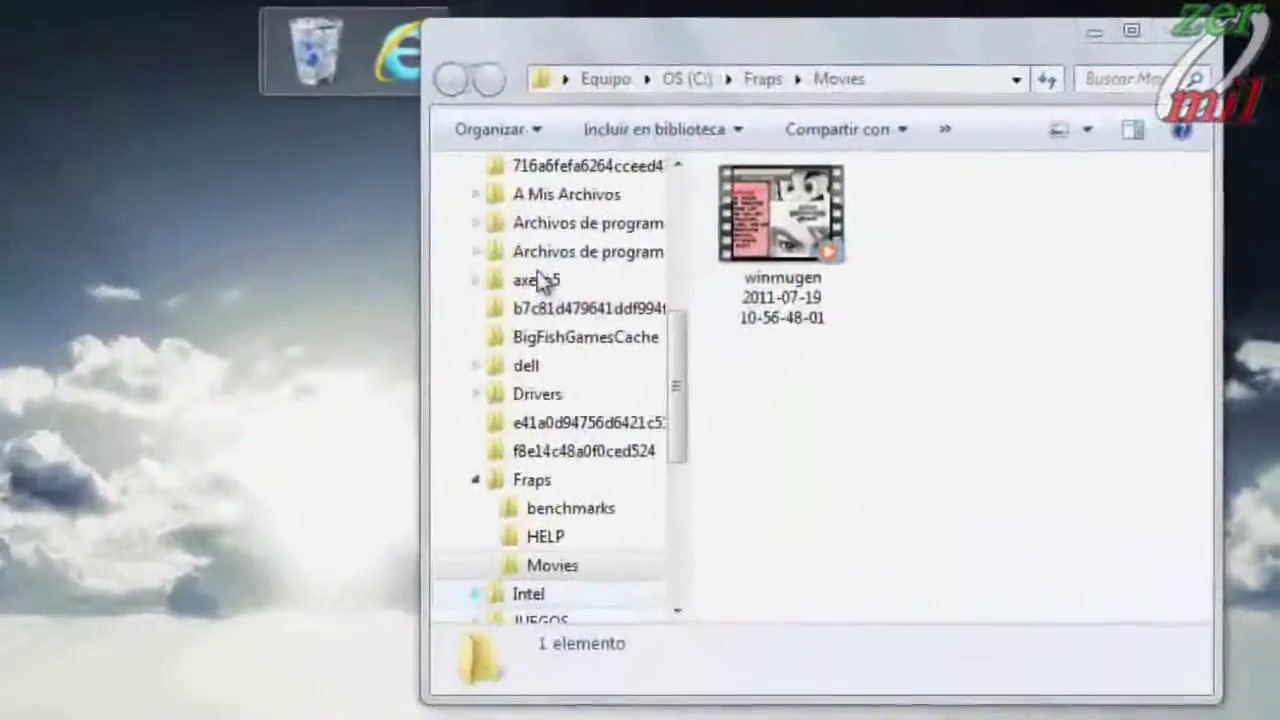
{"action": "left_click", "coordinate": [785, 215]}
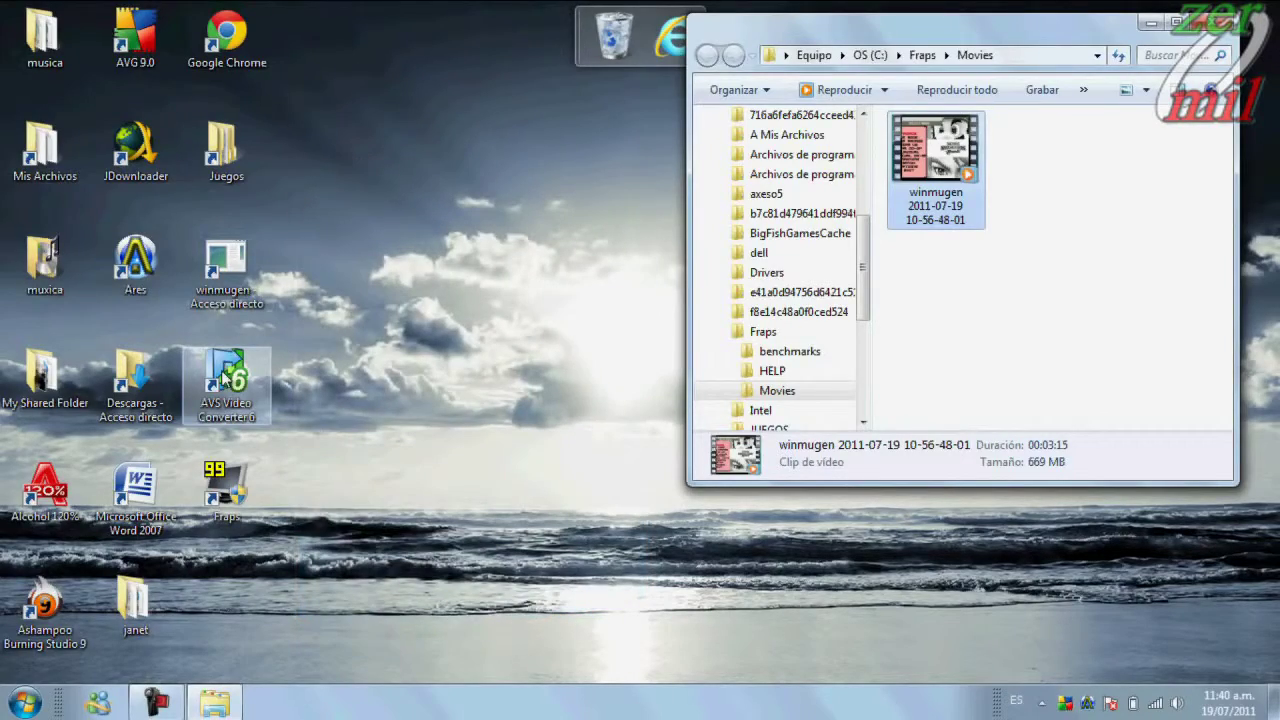
{"action": "double_click", "coordinate": [221, 370]}
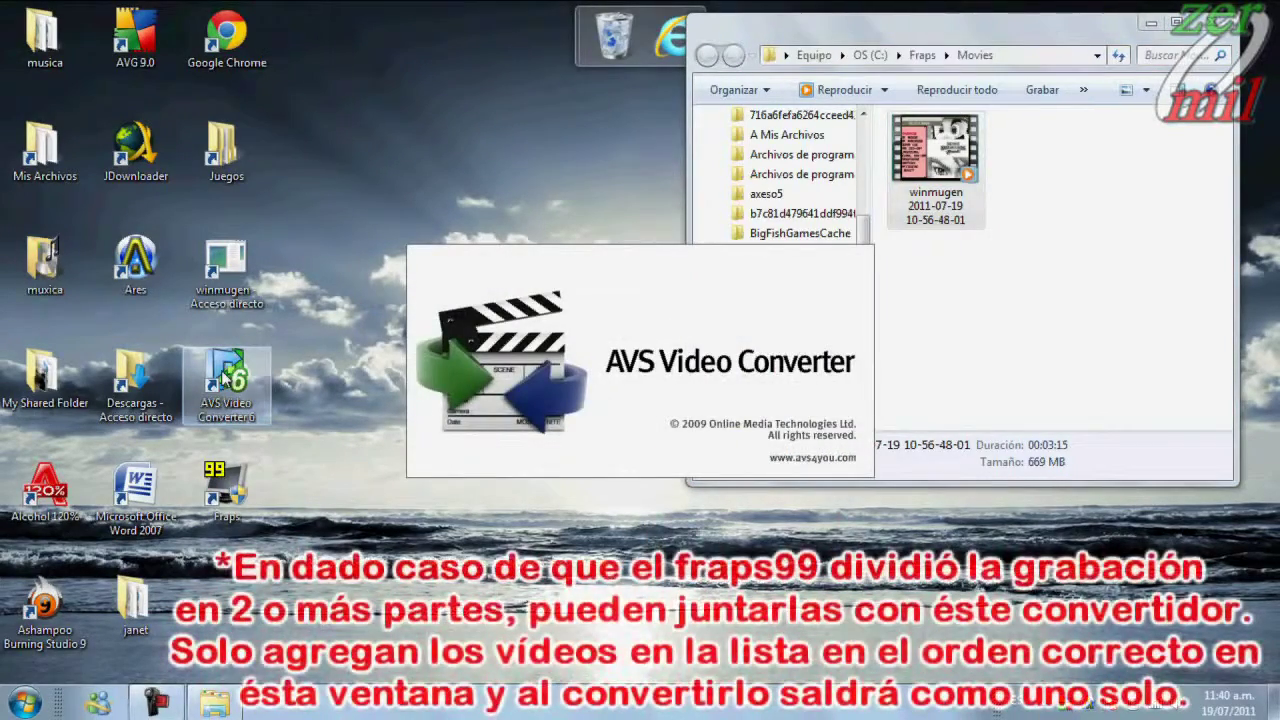
{"action": "left_click_drag", "start_coordinate": [935, 155], "coordinate": [654, 355]}
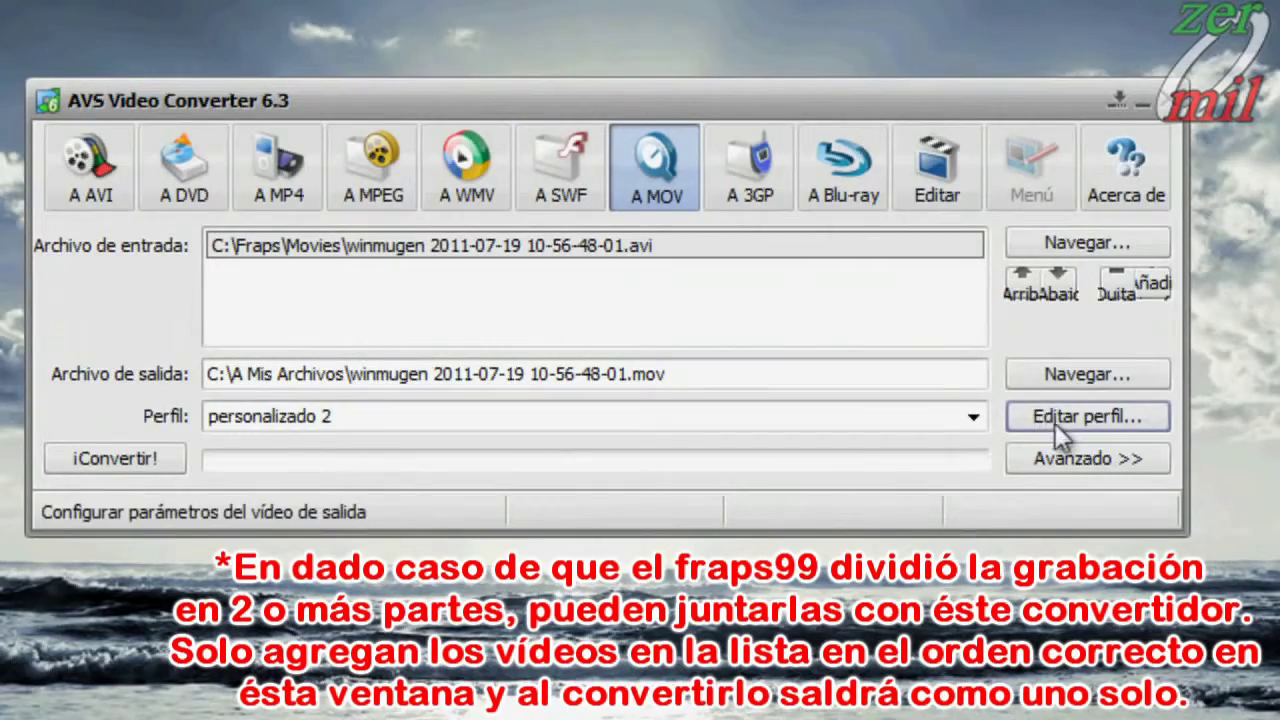
{"action": "left_click", "coordinate": [1055, 423]}
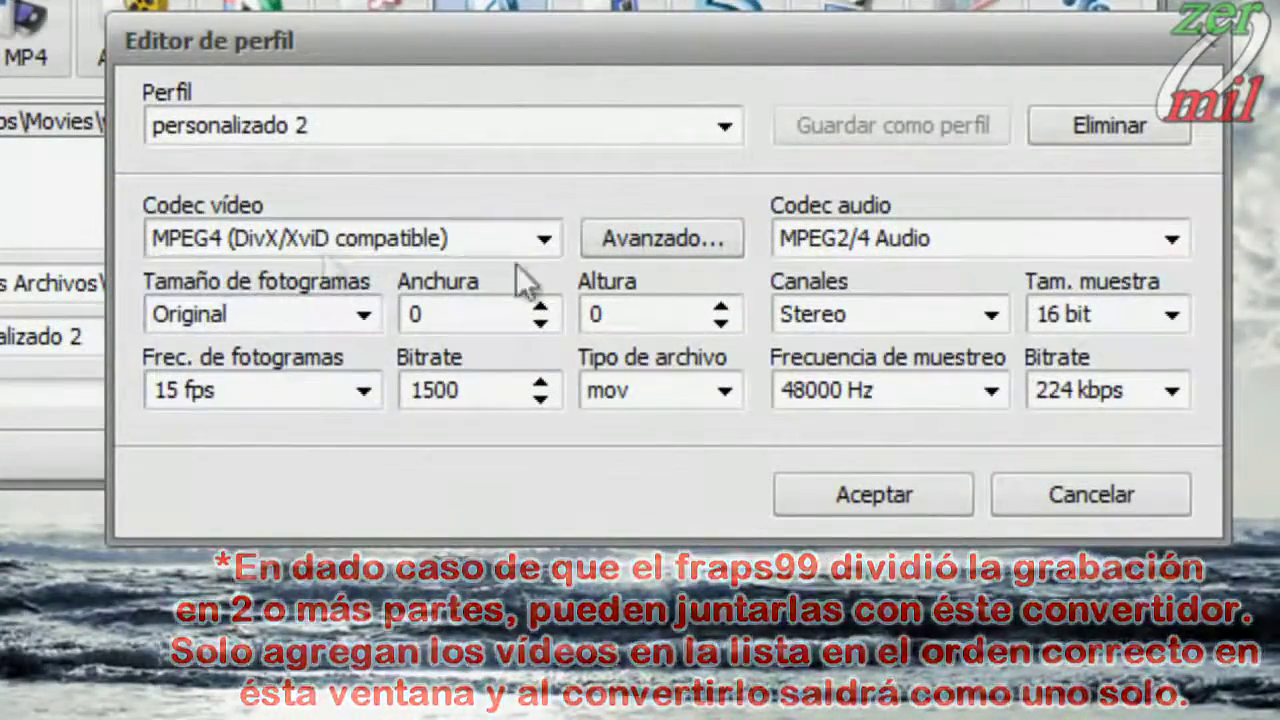
Step: Examine the video codec, audio codec, audio bitrate, sample size, sampling frequency and file type options of the profile personalizado 2
{"action": "left_click", "coordinate": [545, 240]}
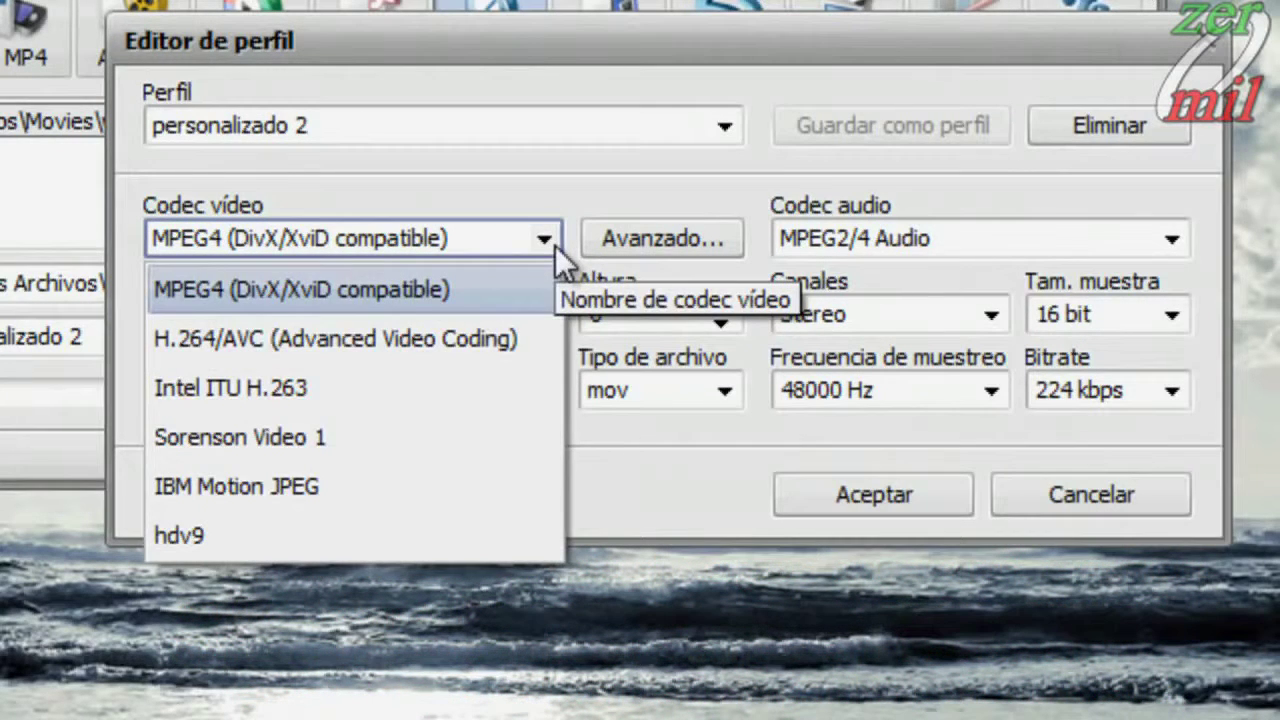
{"action": "left_click", "coordinate": [555, 245]}
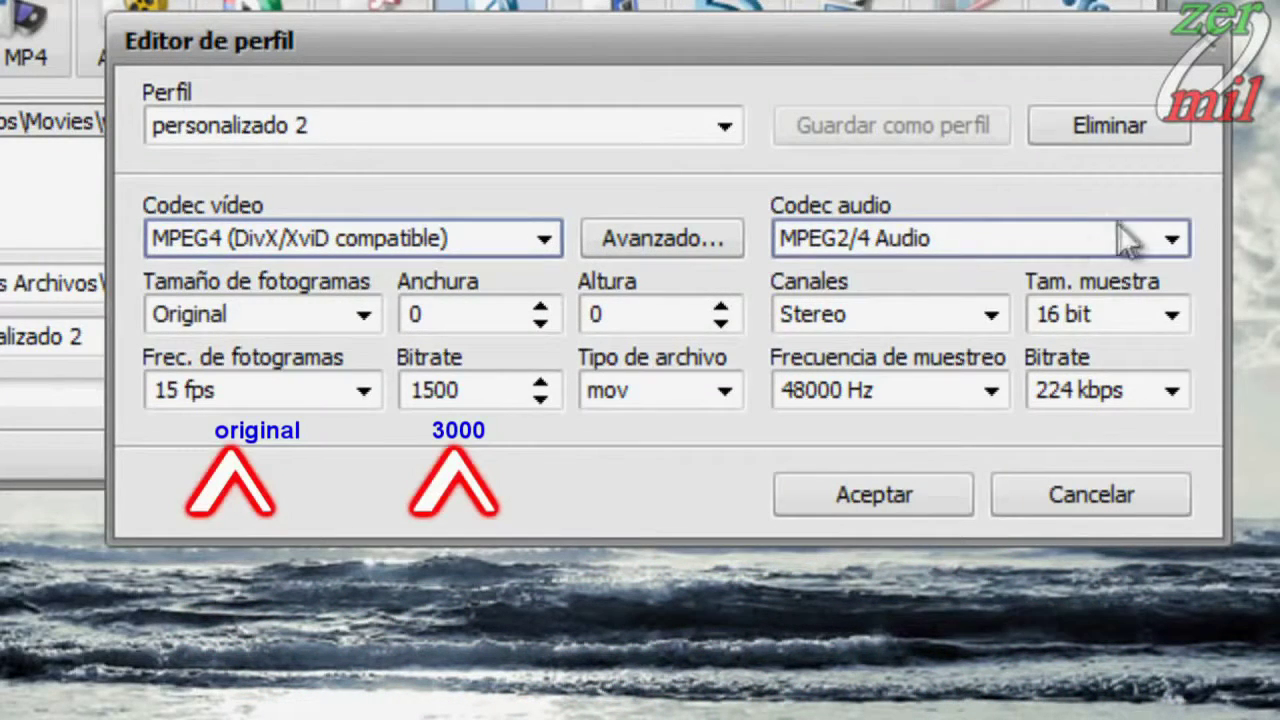
{"action": "left_click", "coordinate": [1168, 240]}
{"action": "left_click", "coordinate": [1168, 240]}
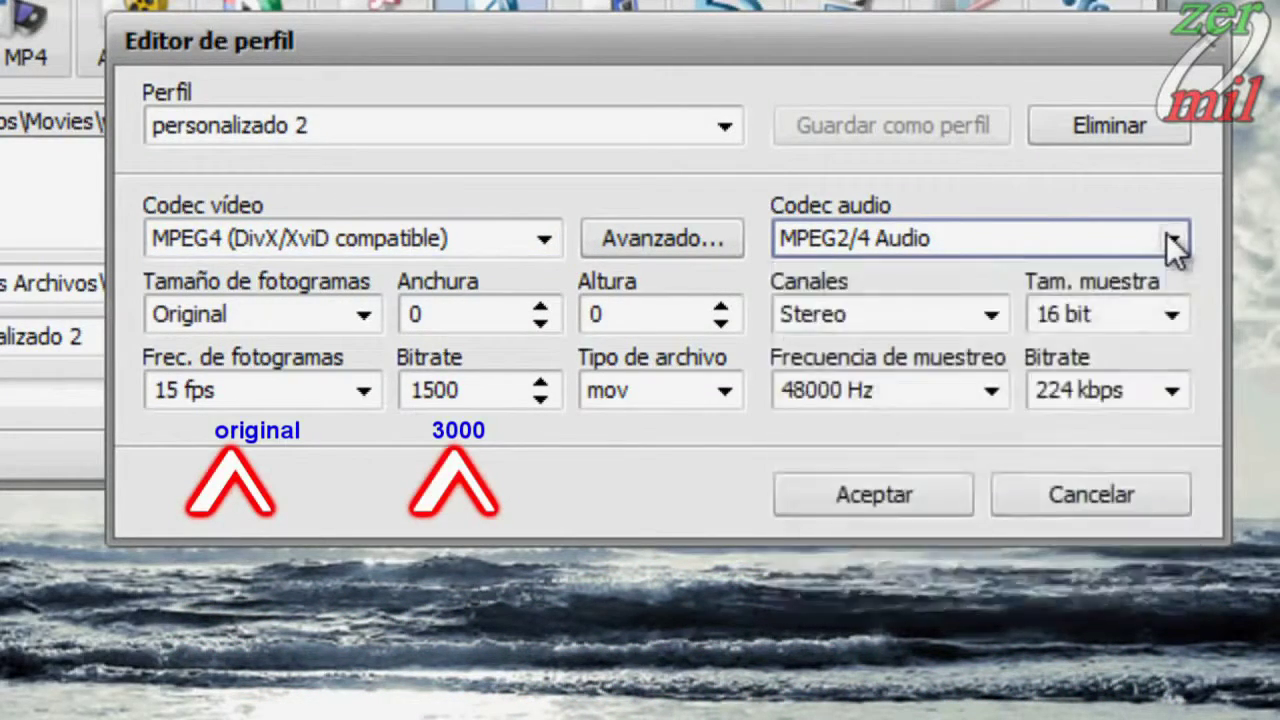
{"action": "left_click", "coordinate": [1178, 388]}
{"action": "left_click", "coordinate": [1176, 392]}
{"action": "left_click", "coordinate": [1178, 317]}
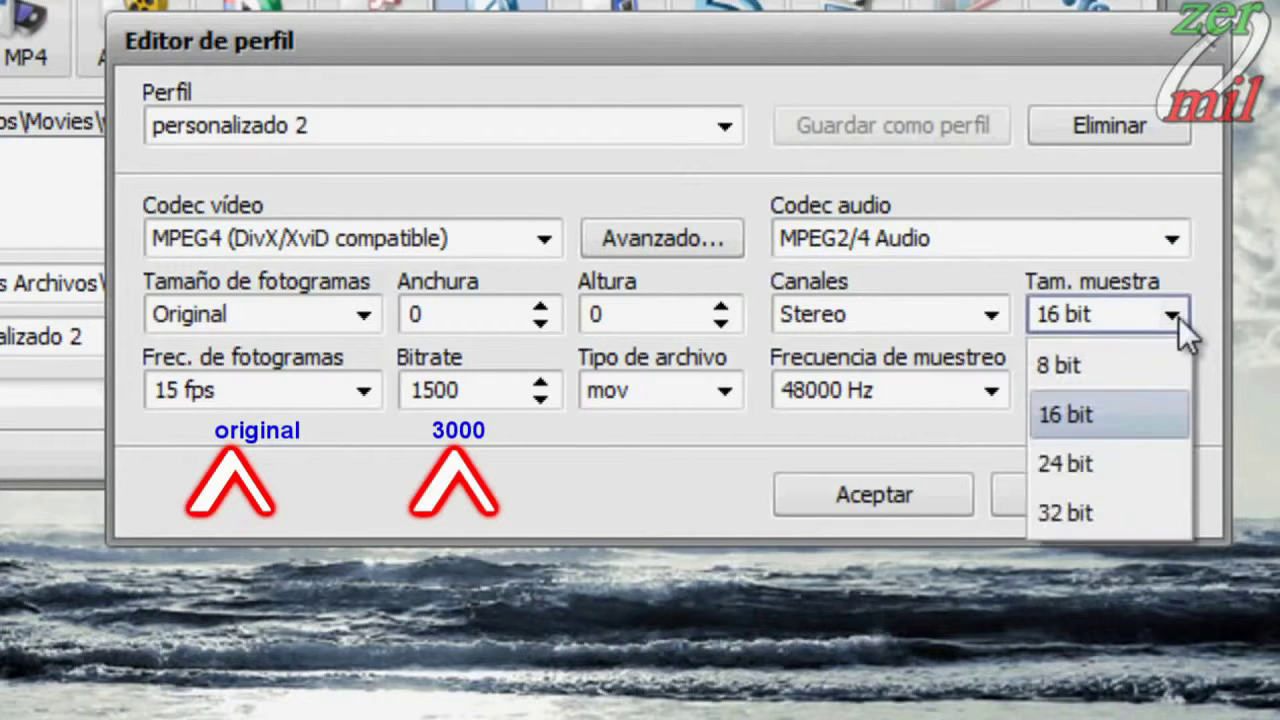
{"action": "left_click", "coordinate": [1178, 317]}
{"action": "left_click", "coordinate": [1000, 393]}
{"action": "left_click", "coordinate": [998, 393]}
{"action": "left_click", "coordinate": [727, 400]}
{"action": "left_click", "coordinate": [727, 403]}
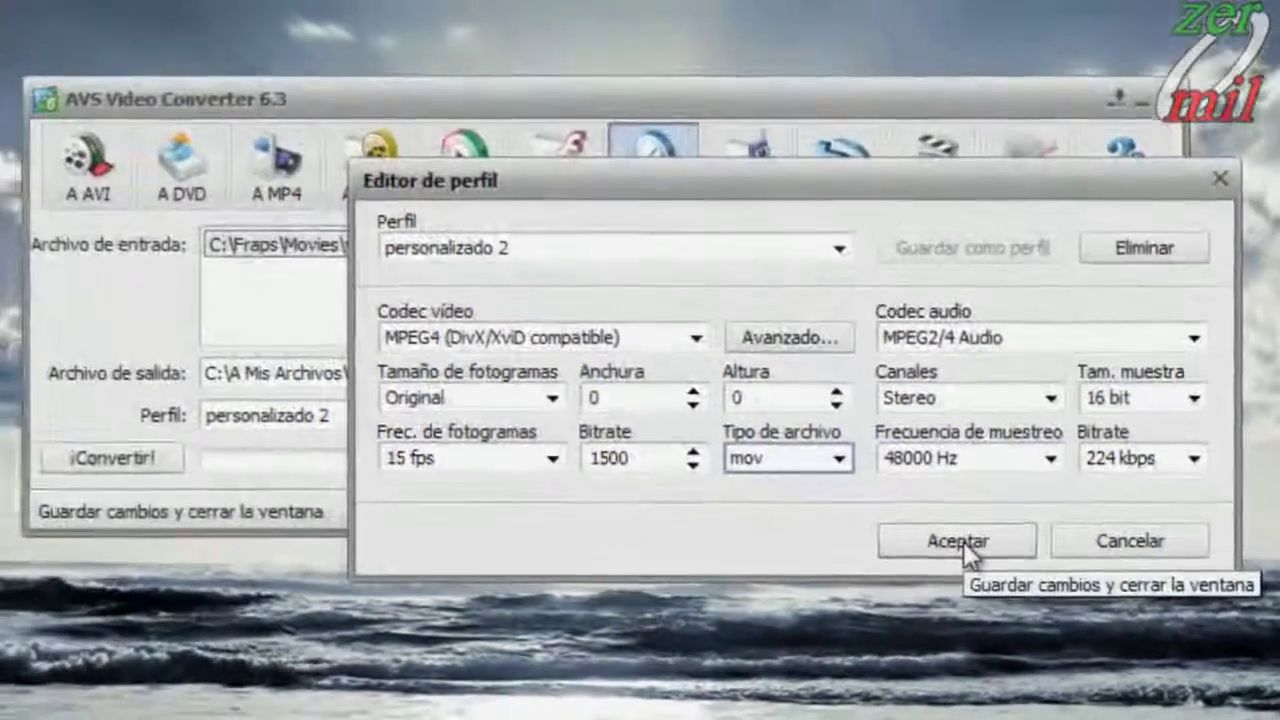
Step: Accept the profile personalizado 2 and open the winmugen recording in the video editor
{"action": "left_click", "coordinate": [883, 492]}
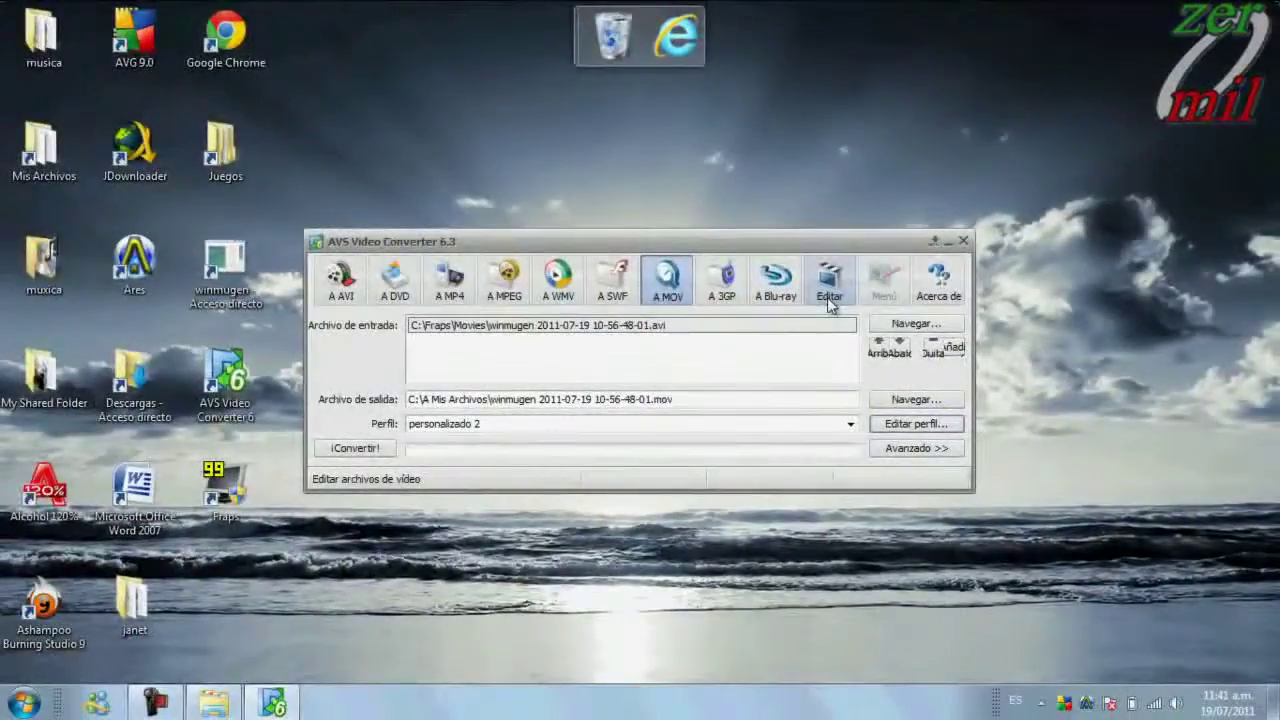
{"action": "left_click", "coordinate": [900, 215]}
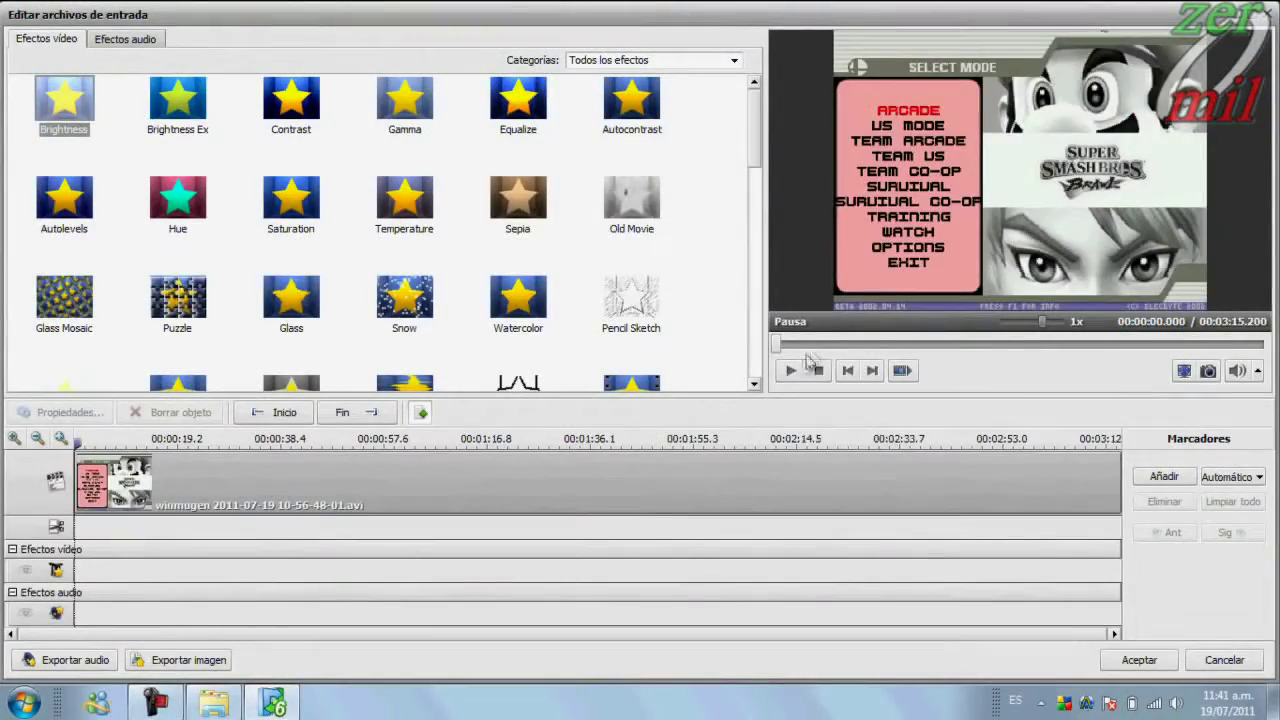